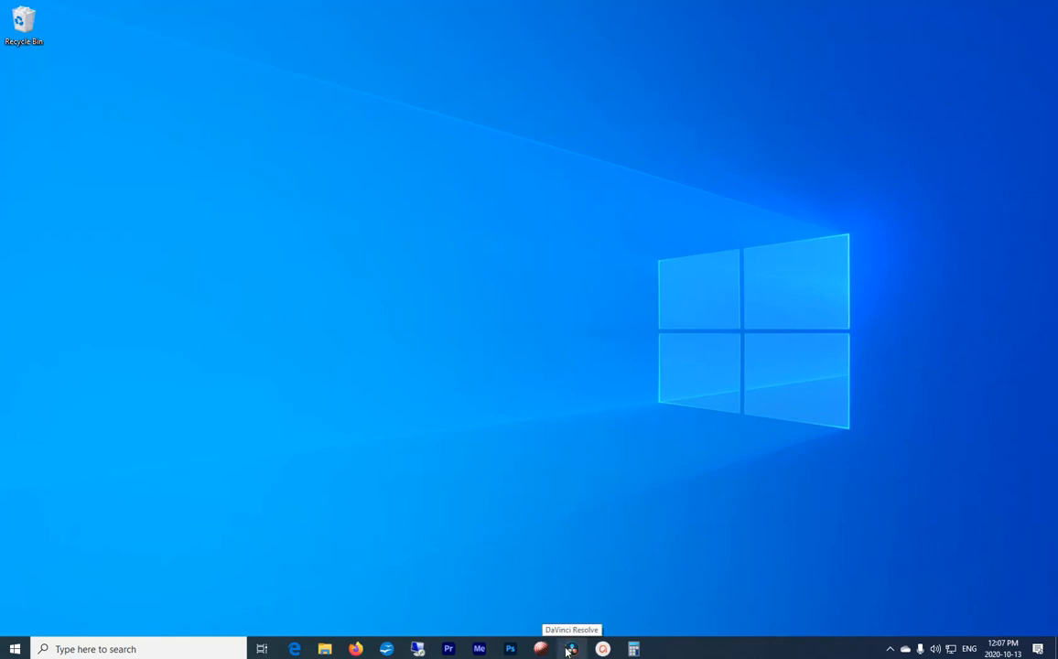
Step: Launch DaVinci Resolve and create a new project named TEST 2
click(569, 649)
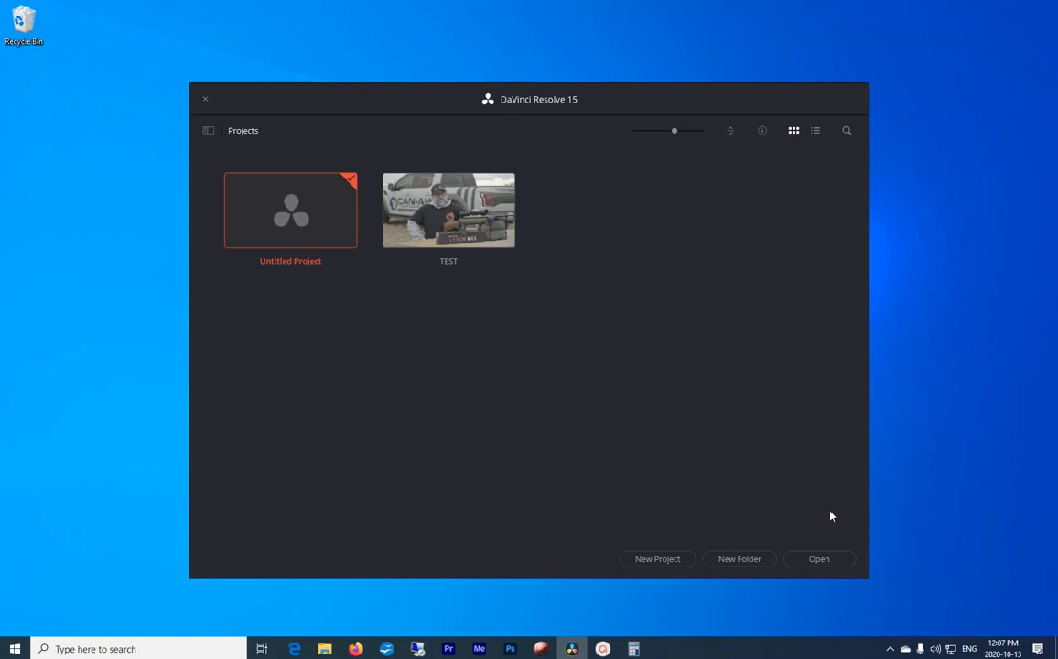
click(670, 560)
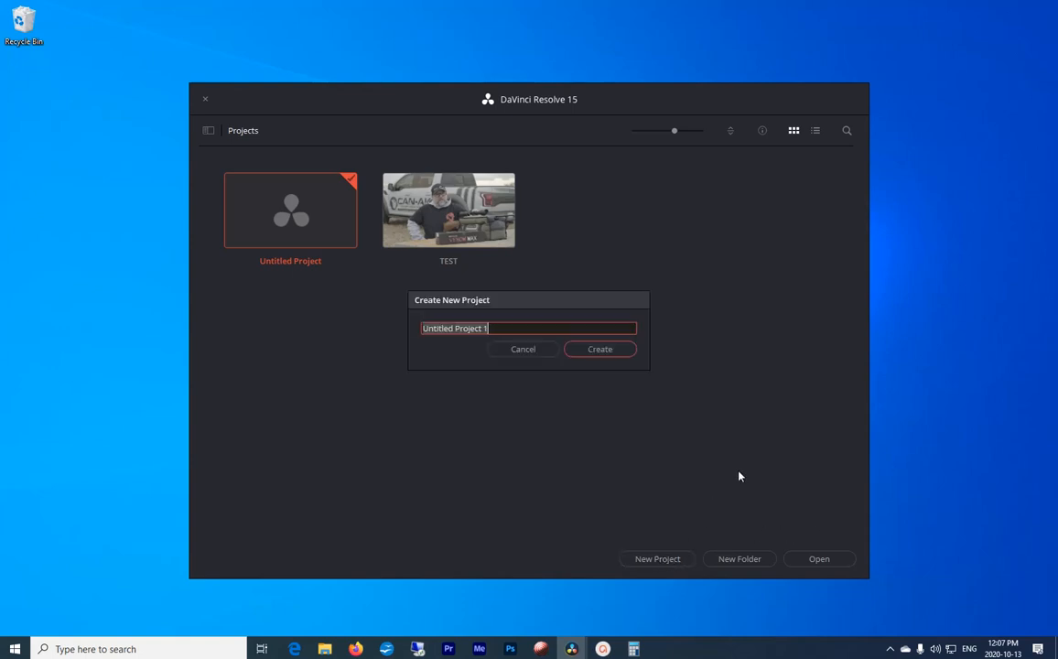
text(TEST)
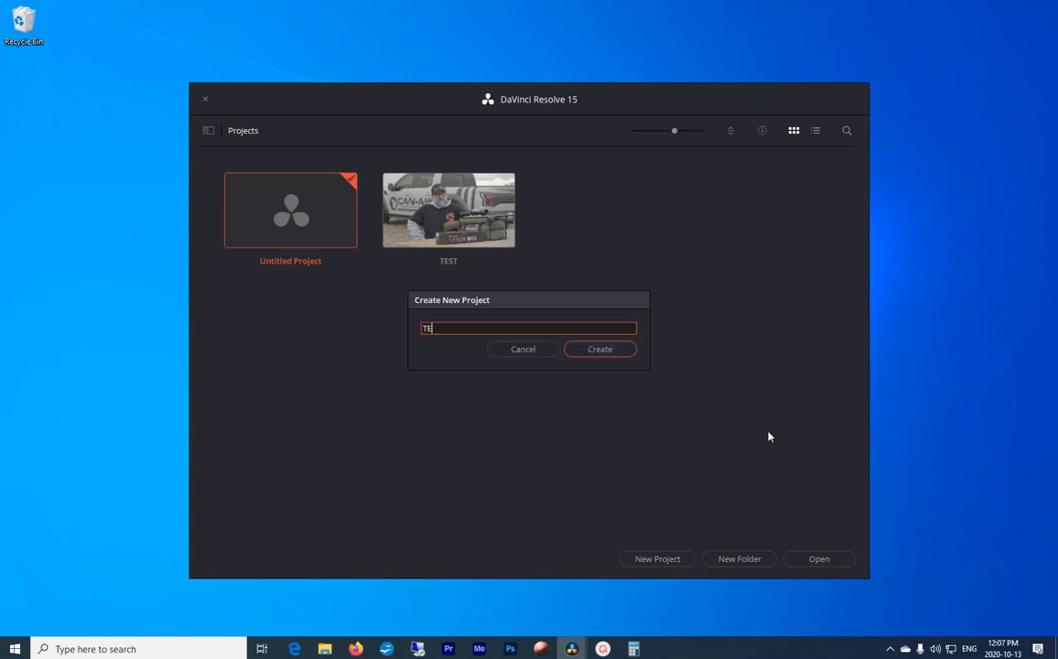
text( 2)
click(613, 356)
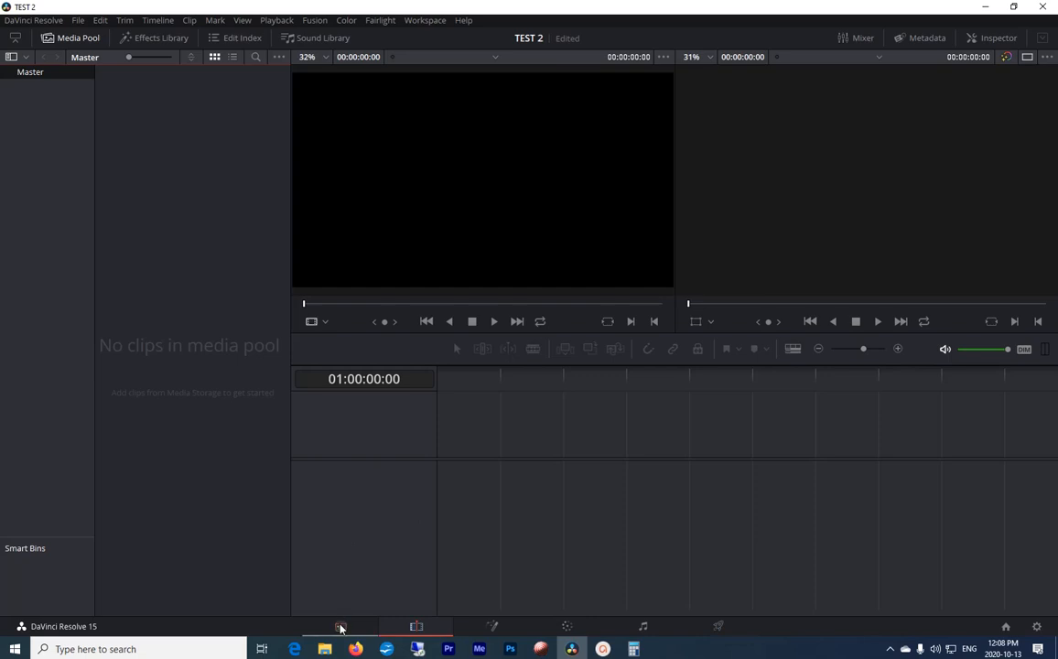
Step: Switch to the Media page and open the Ninja folder inside Geared Up & Guy Sand Gravel on the Raid 4 TB (K:) drive
click(340, 627)
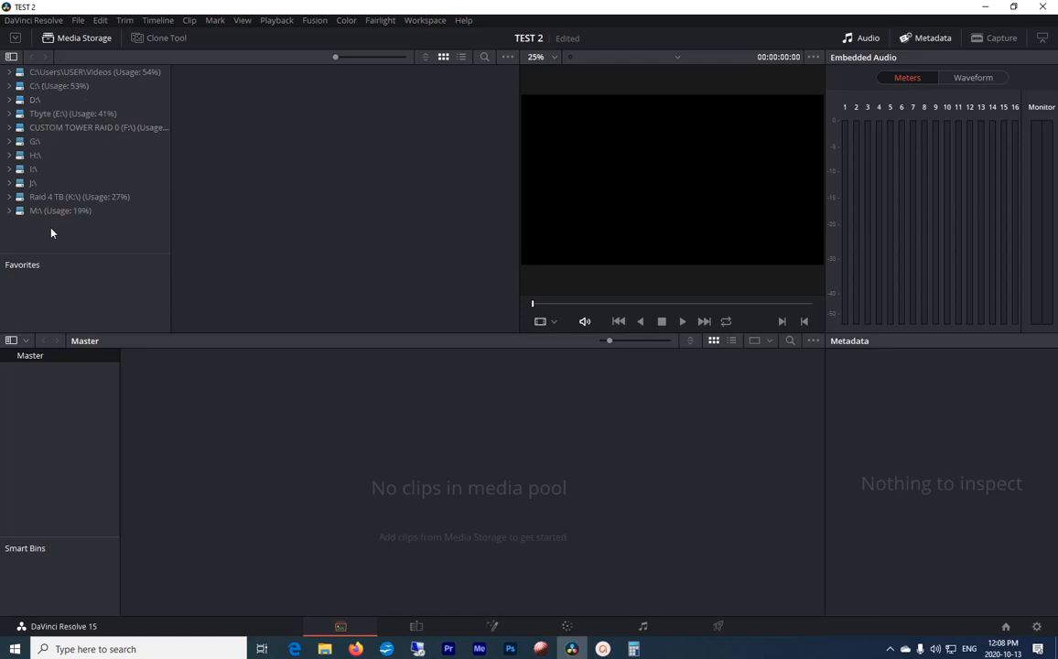
click(10, 197)
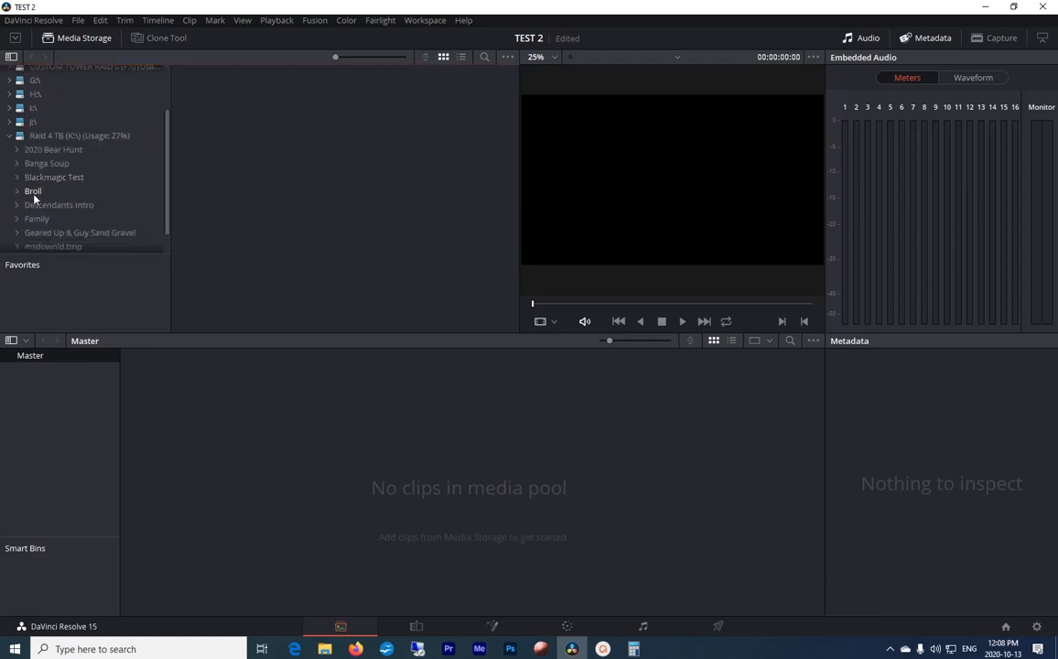
scroll(92, 198, down, 1)
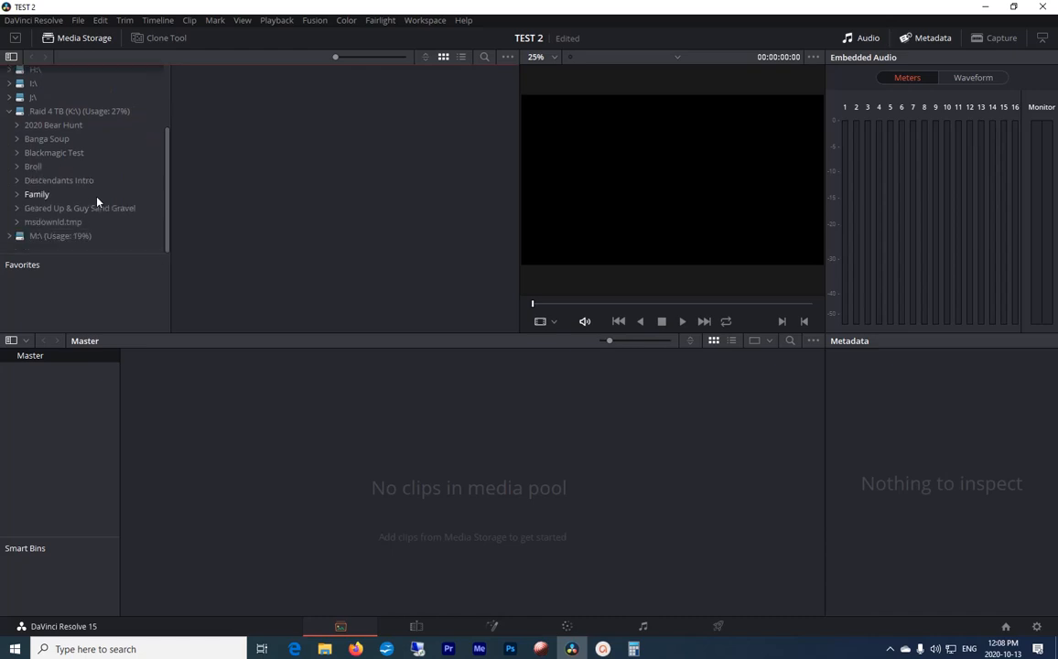
click(17, 212)
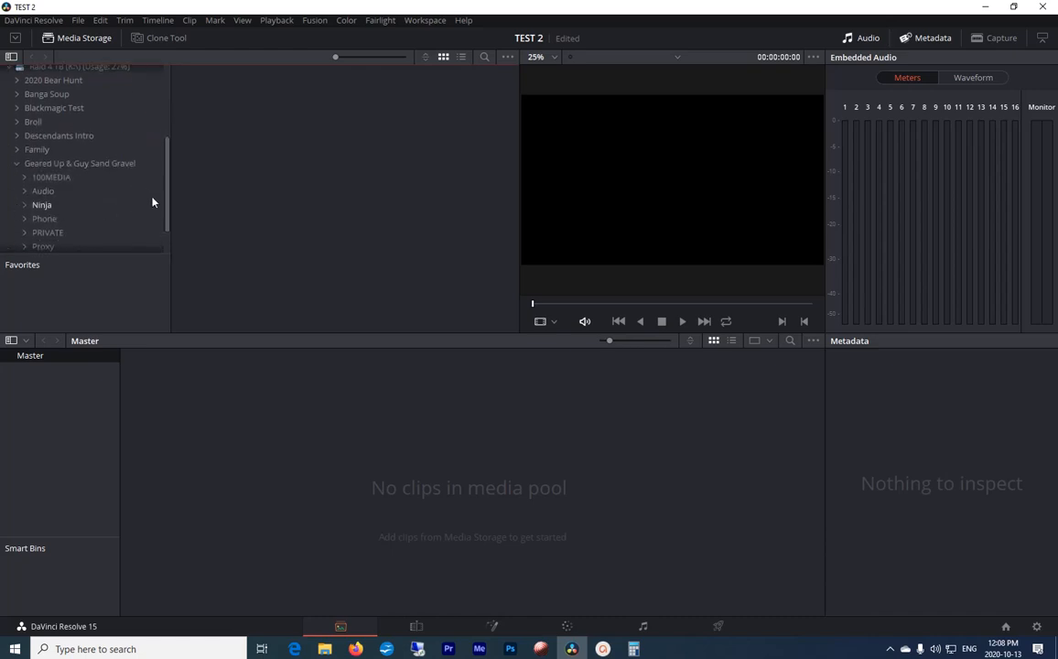
click(45, 206)
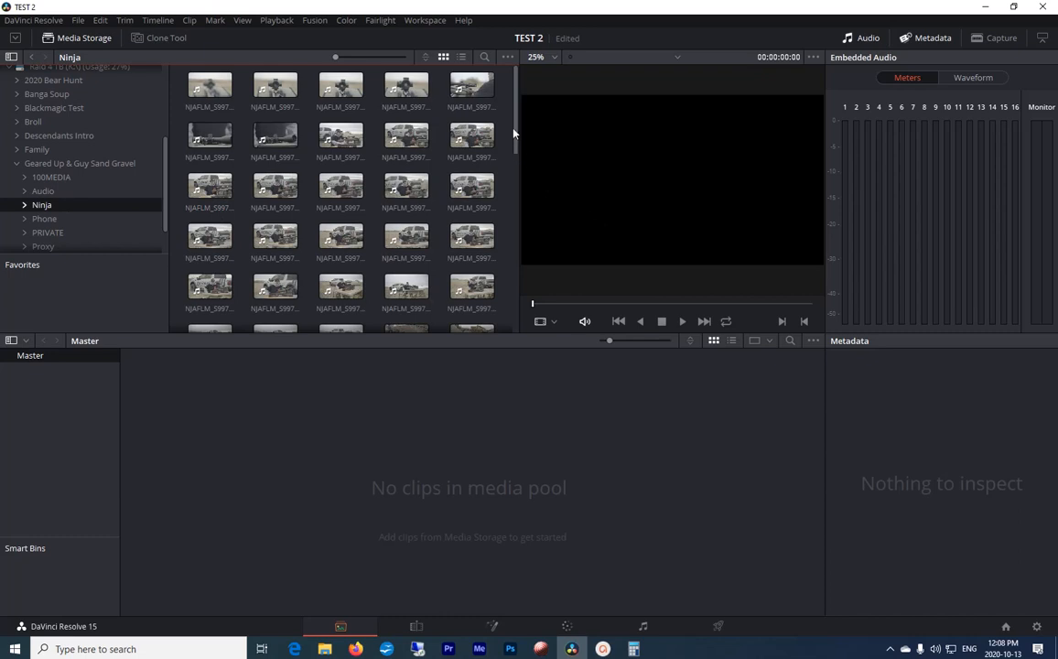
Step: Preview the clips of the man at the table by the truck and select the four consecutive shots ending with T045
drag(515, 134, 517, 182)
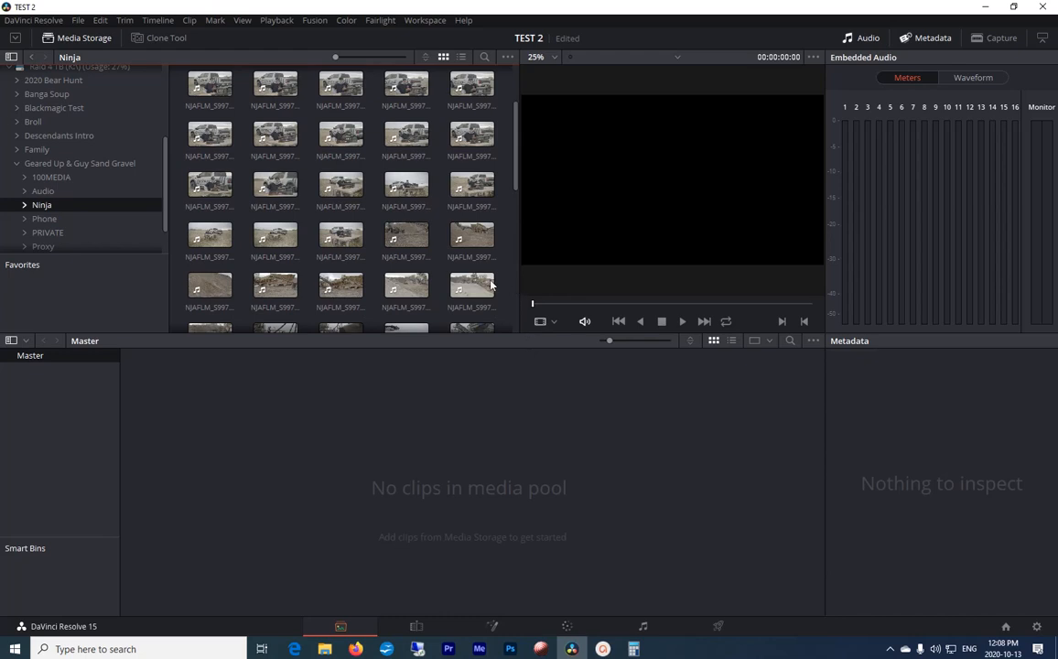
click(333, 237)
click(333, 237)
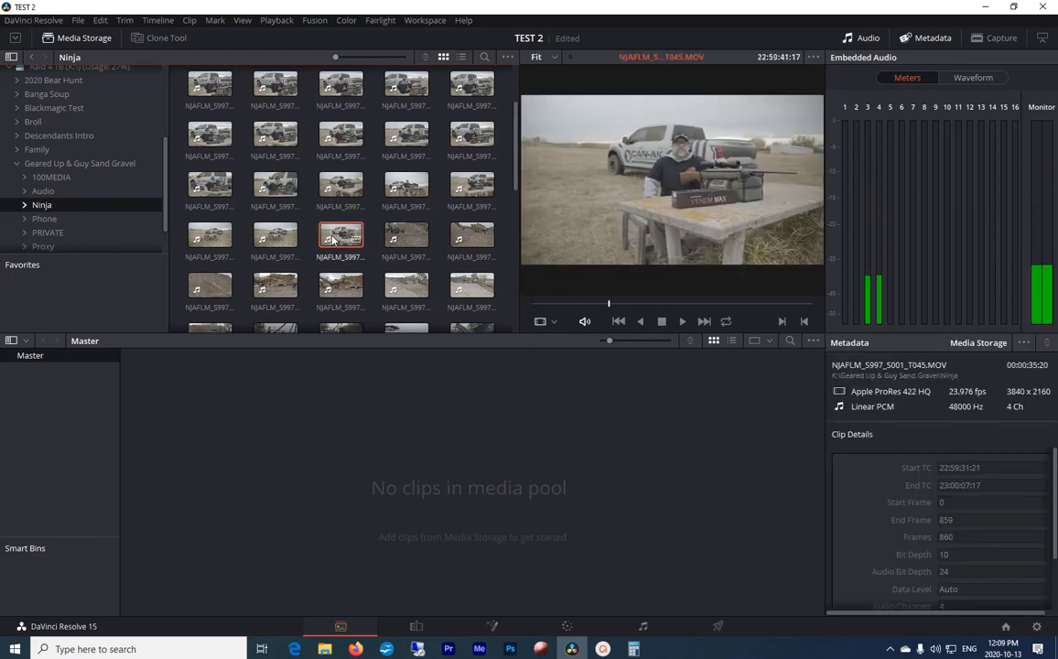
shift+click(472, 186)
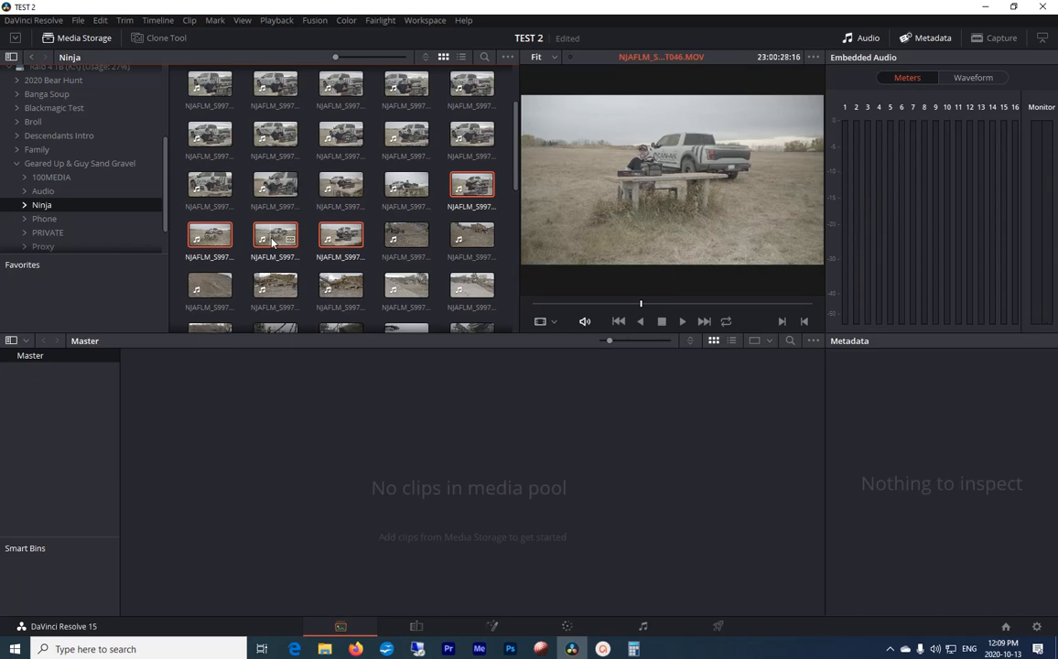
drag(272, 242, 464, 207)
Step: Add a bin under Master and import the four selected video clips into it, changing the project frame rate to match
right_click(31, 358)
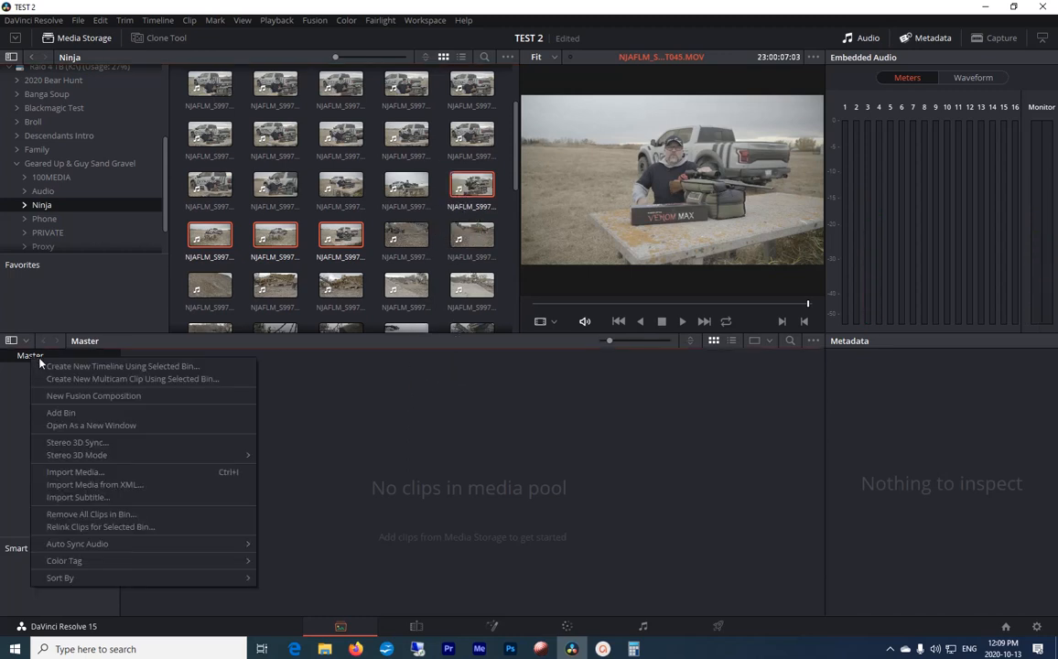
click(78, 414)
key(Return)
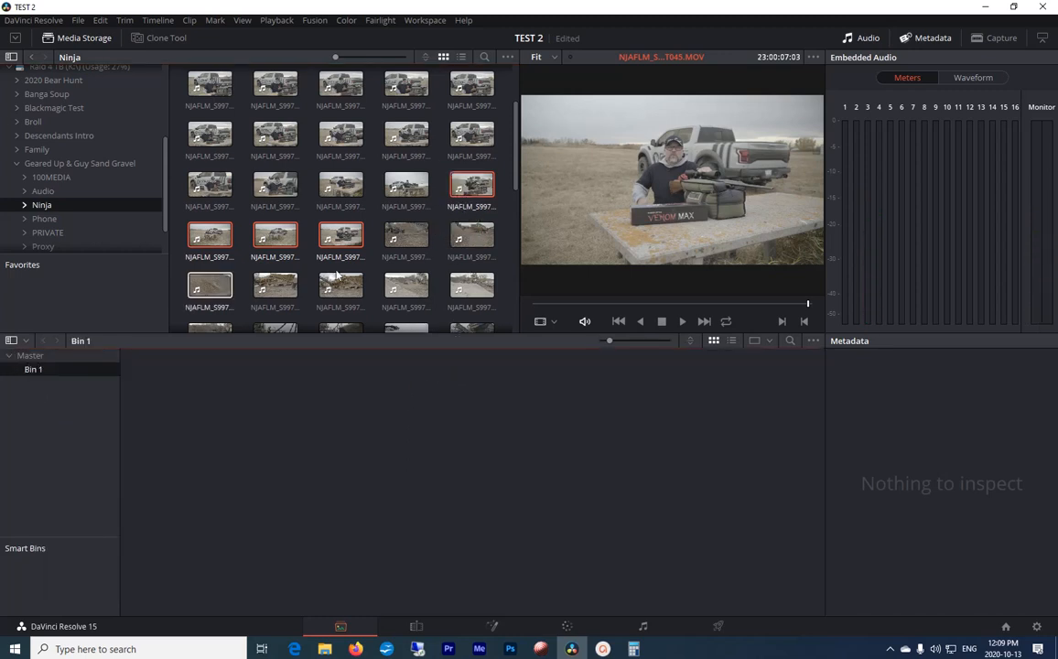
drag(478, 183, 40, 369)
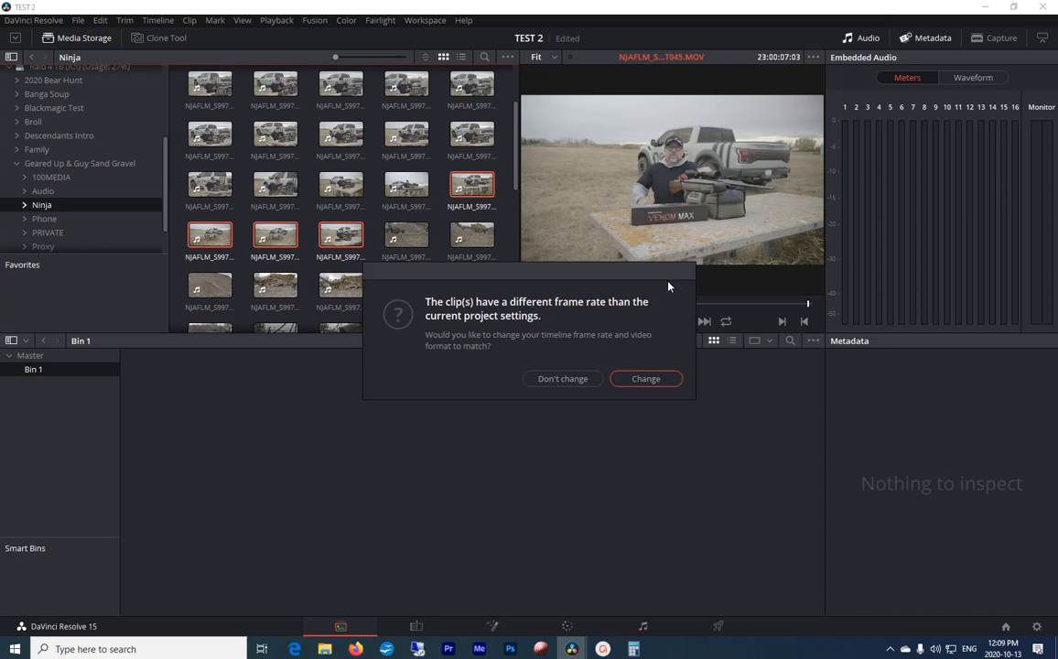
click(652, 378)
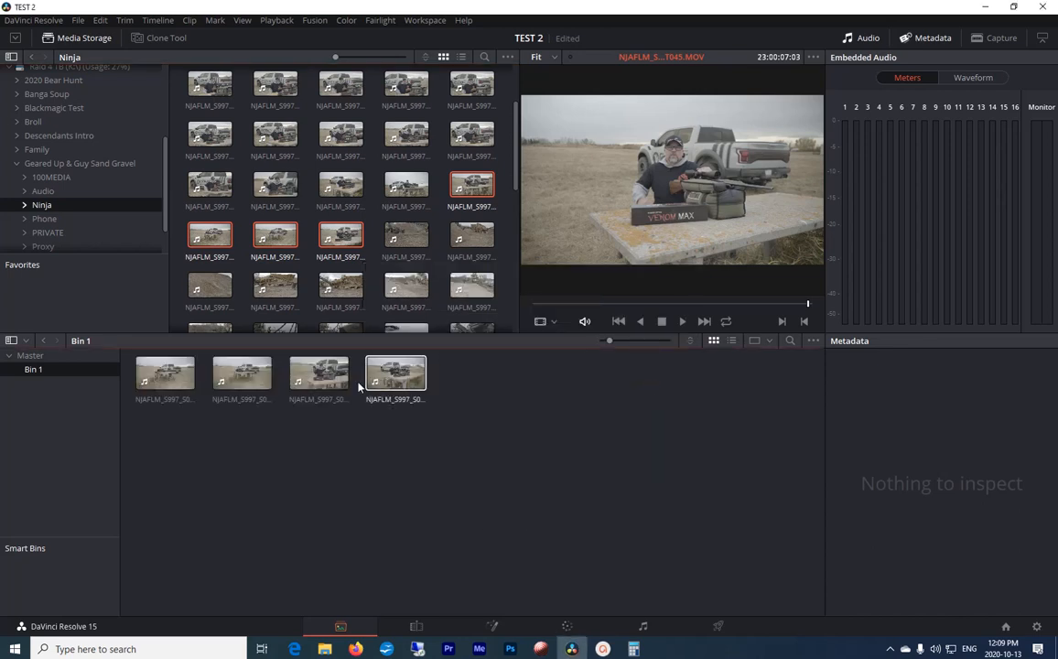
Step: Show the Audio folder's contents as a list and import A1-0028_C0004.mov into the bin
click(43, 192)
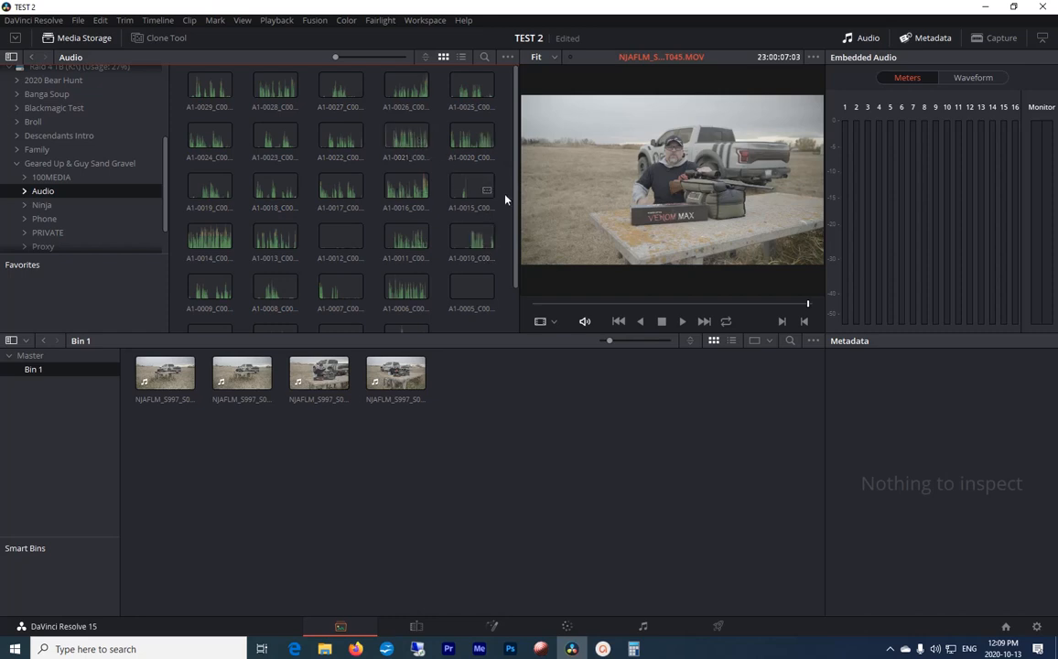
drag(517, 176, 517, 249)
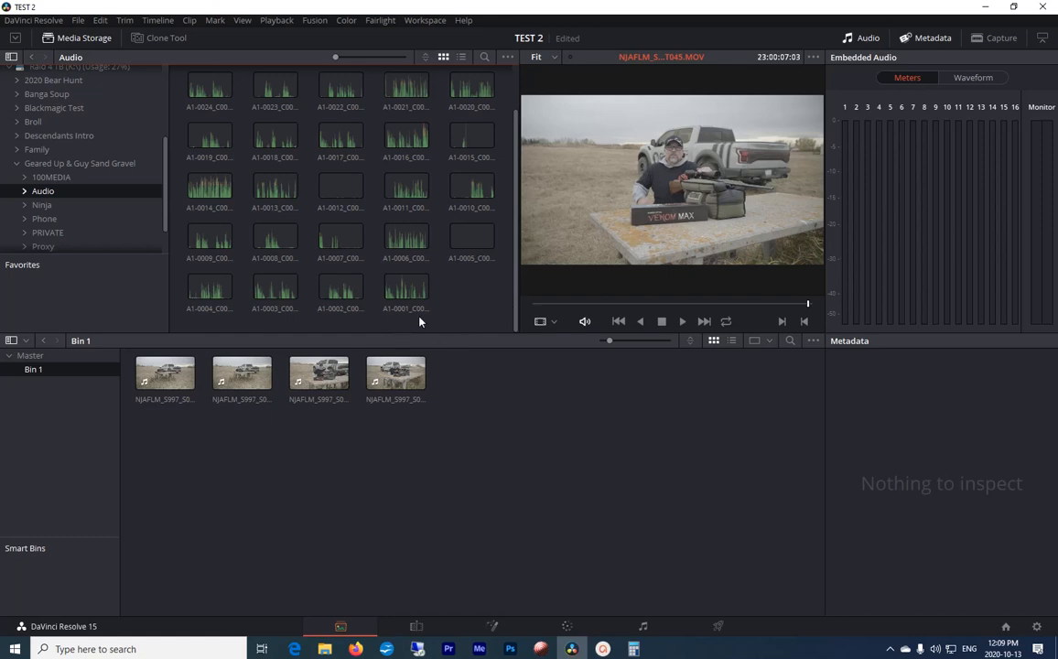
click(461, 56)
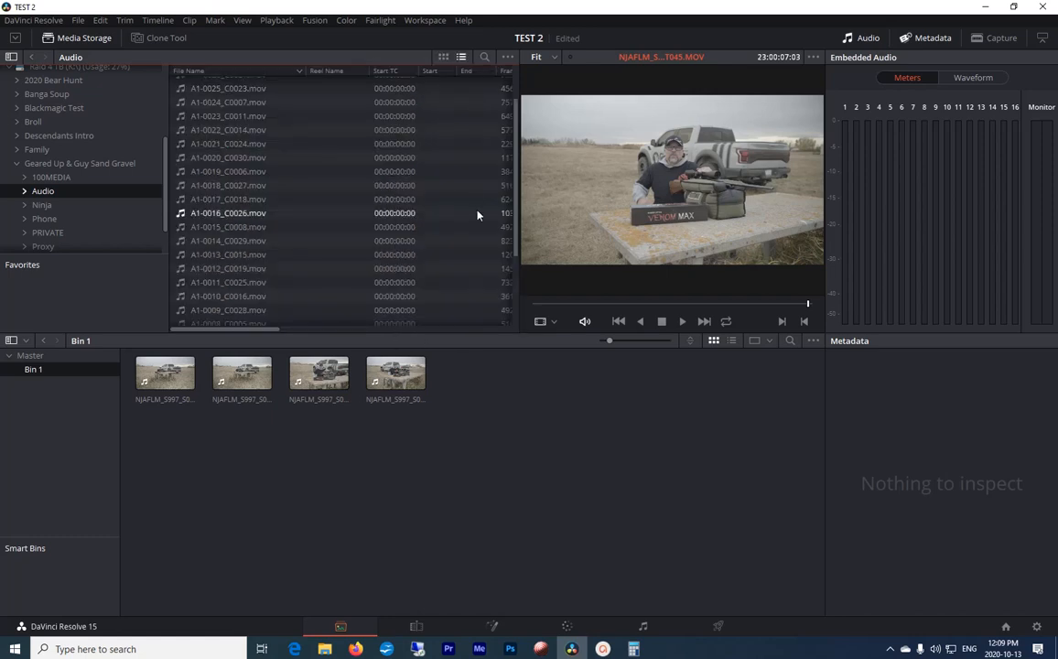
scroll(220, 146, up, 2)
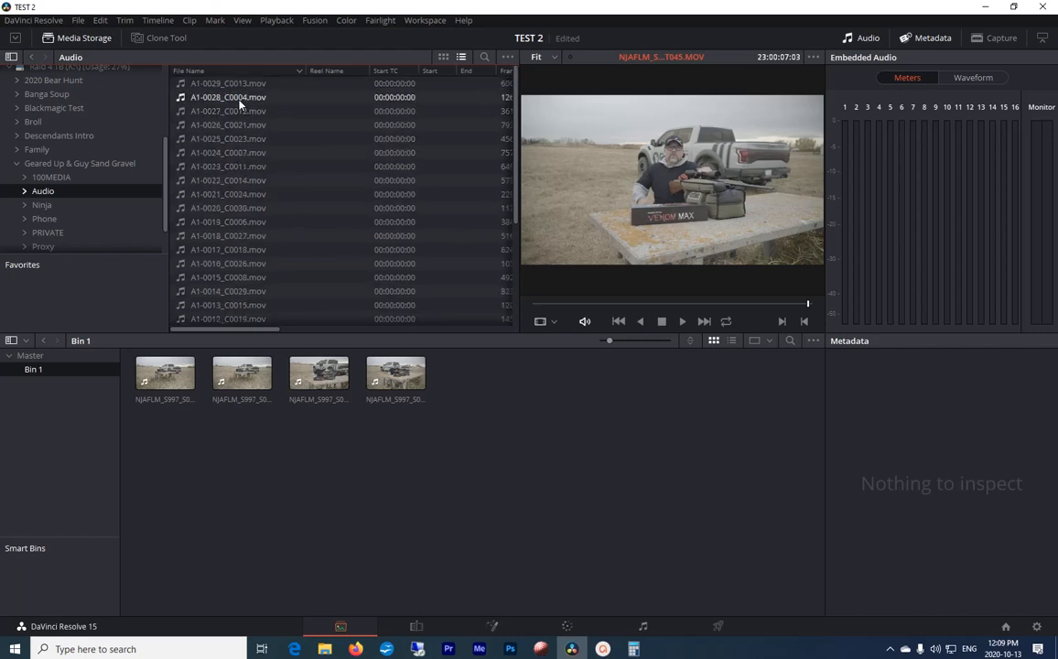
drag(240, 98, 482, 442)
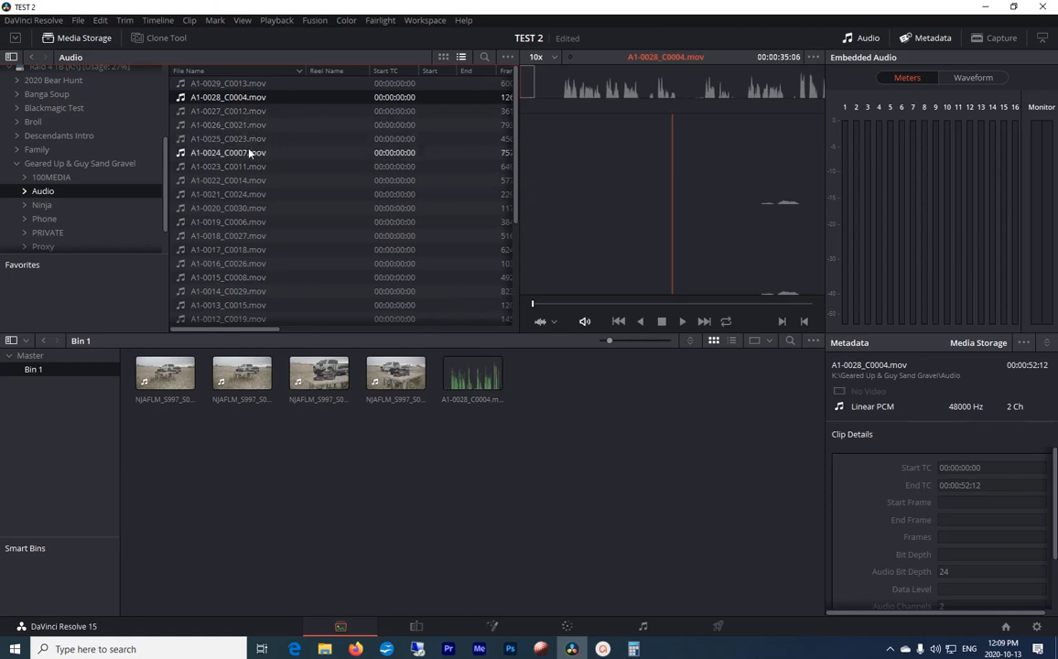
Step: Import A1-0002_C0003.mov from the Audio folder into the bin
scroll(240, 240, down, 5)
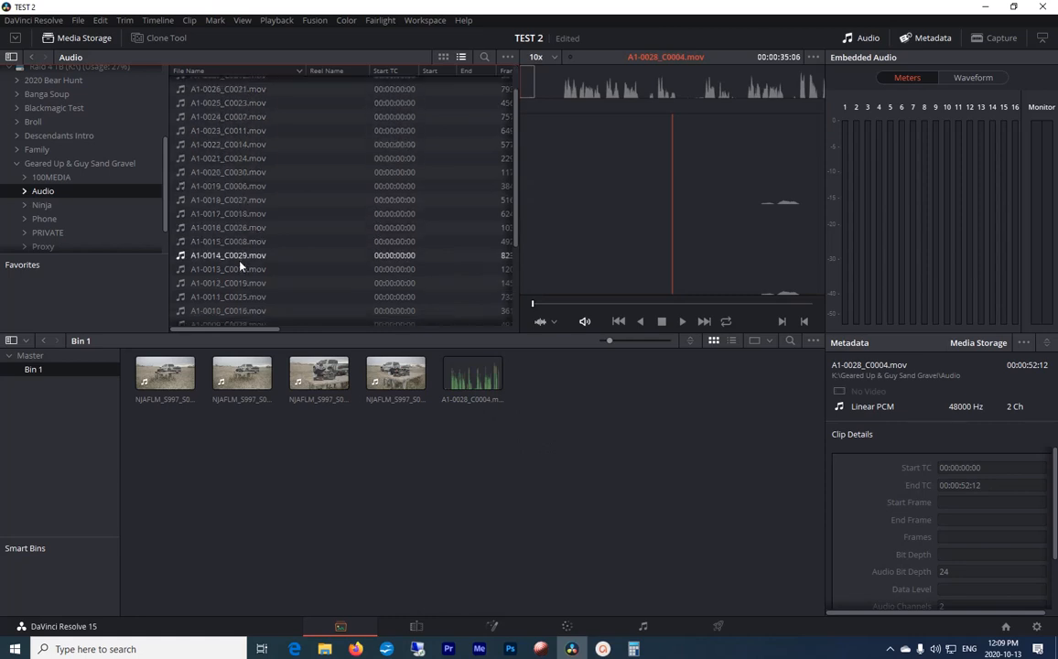
drag(252, 303, 436, 484)
scroll(265, 207, up, 3)
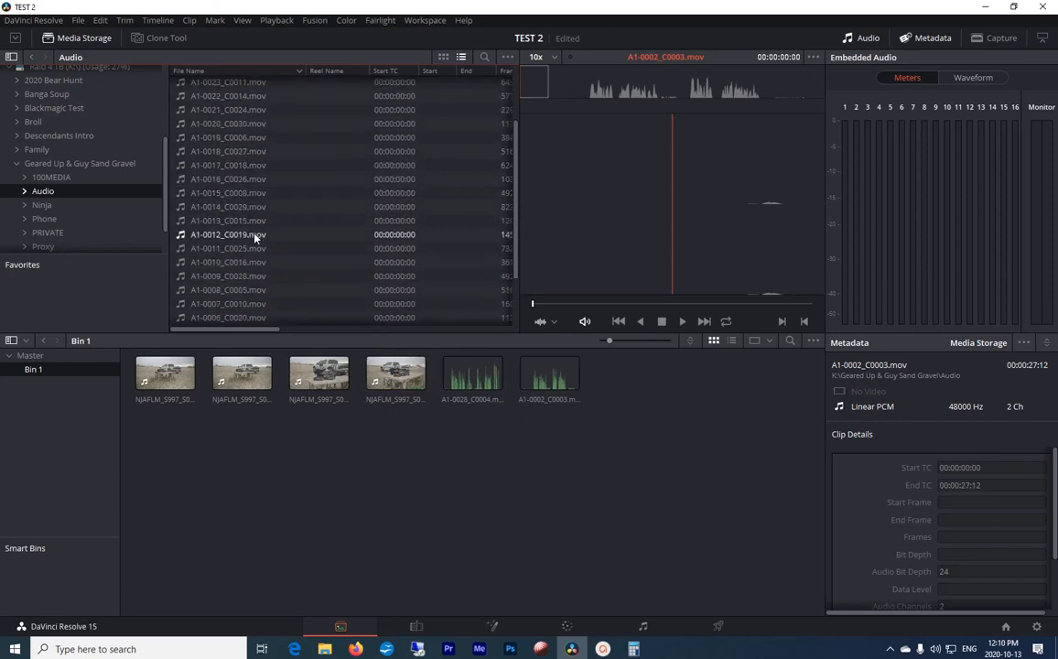
scroll(238, 172, up, 2)
scroll(238, 172, up, 3)
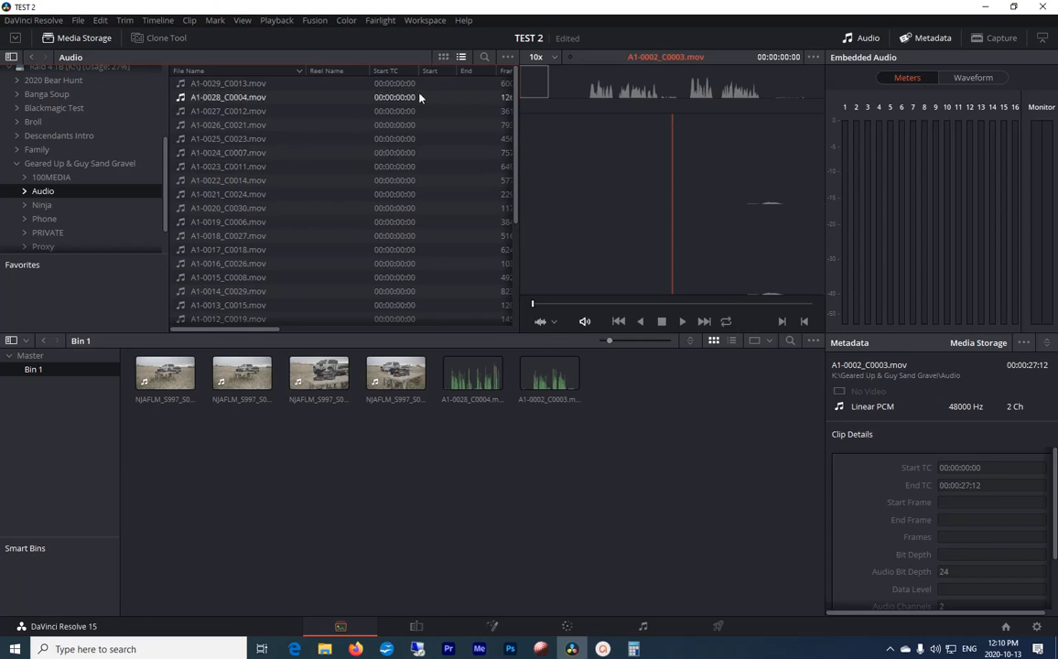
Step: Search the Audio folder for c0002 and import A1-0004_C0002.mov into the bin
click(443, 58)
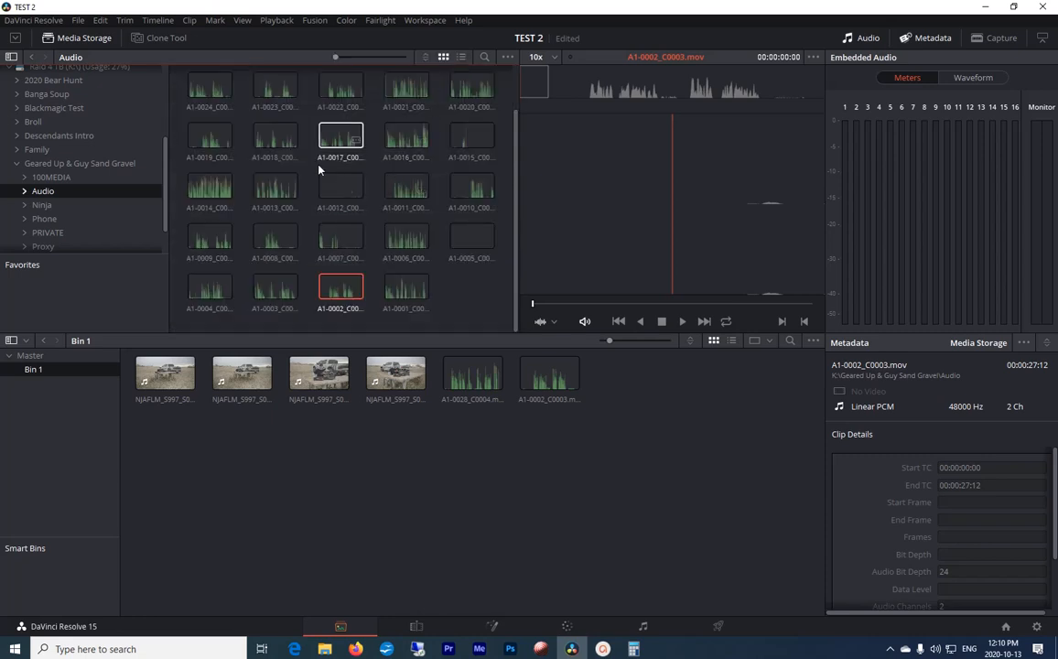
click(462, 57)
click(485, 57)
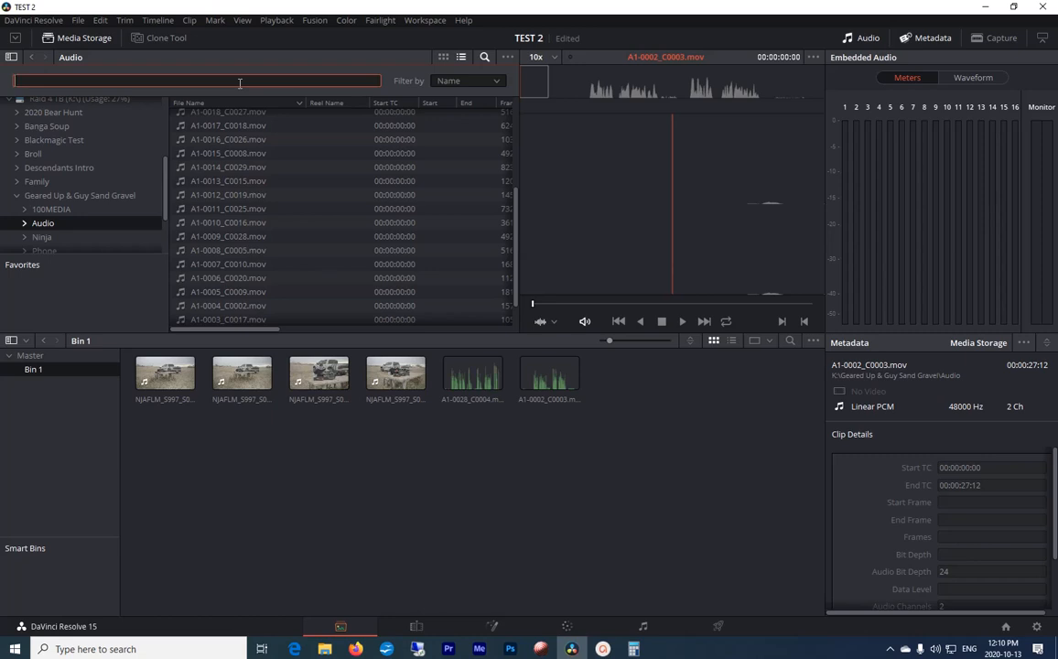
text(c0002)
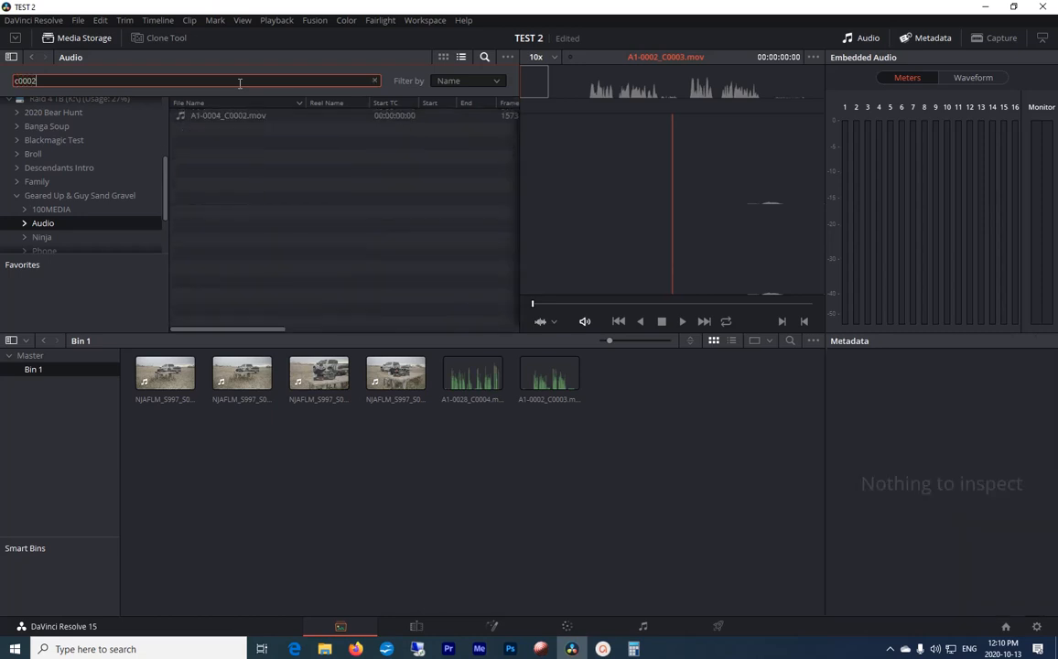
drag(229, 116, 641, 444)
Step: Change the search to c0005 and import A1-0008_C0005.mov into the bin
click(80, 83)
key(BackSpace)
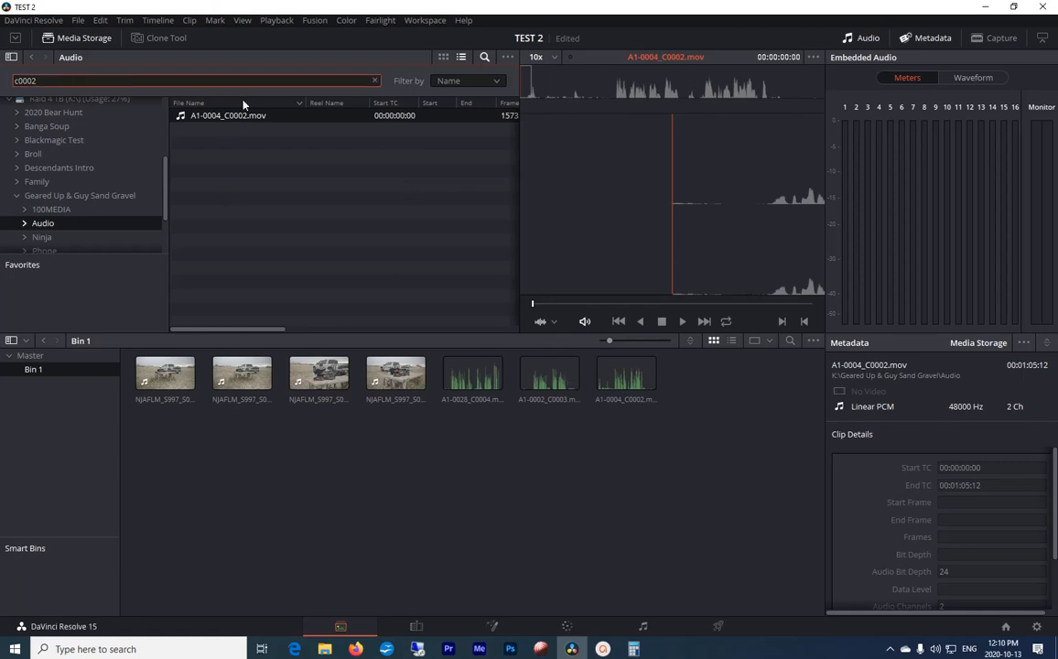
text(5)
drag(243, 118, 703, 430)
Step: Change the search to c0006, import A1-0019_C0006.mov into the bin and clear the search
click(122, 78)
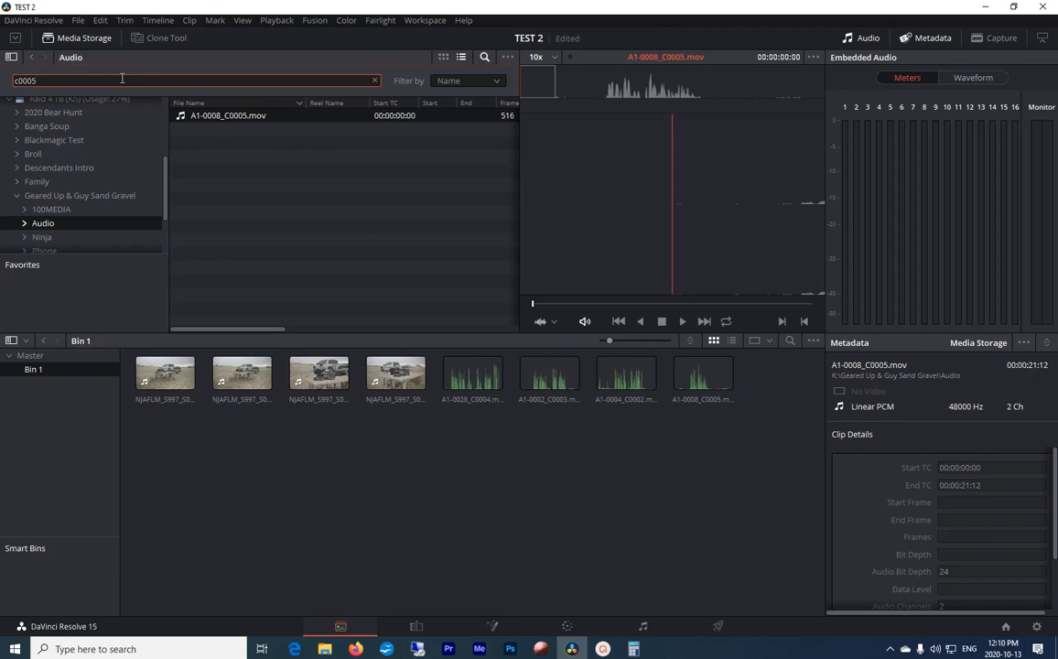
key(BackSpace)
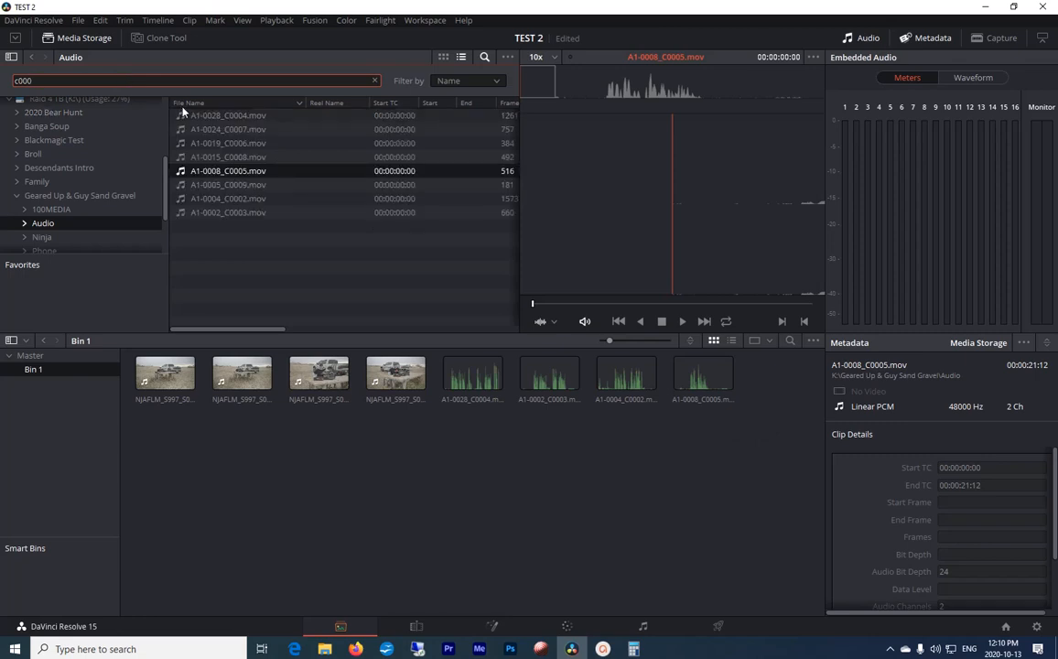
text(6)
drag(203, 116, 700, 446)
click(485, 454)
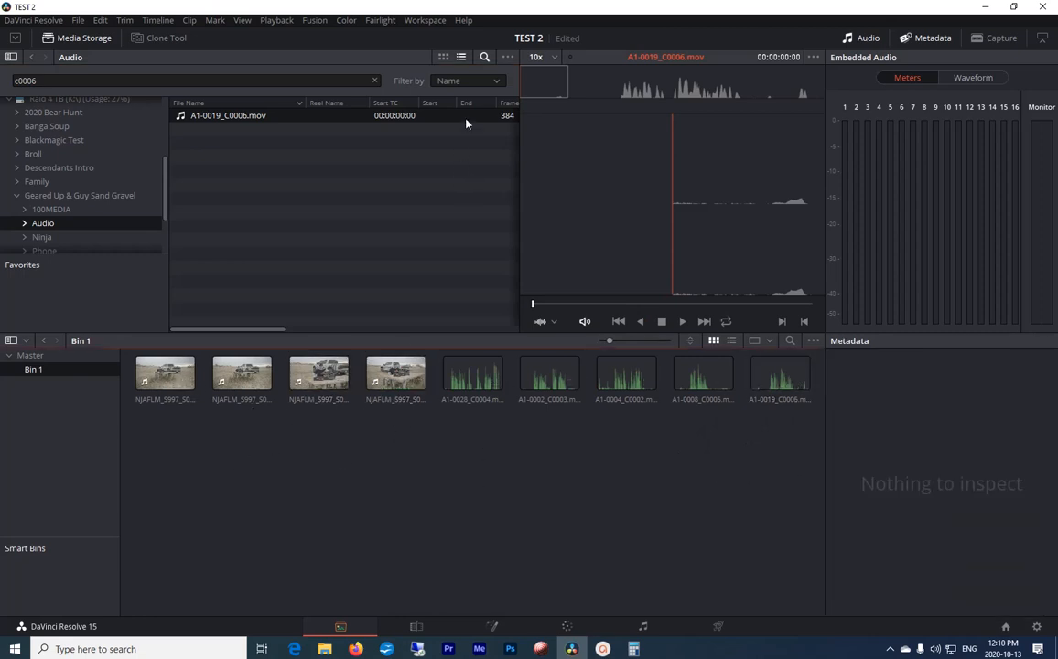
click(374, 80)
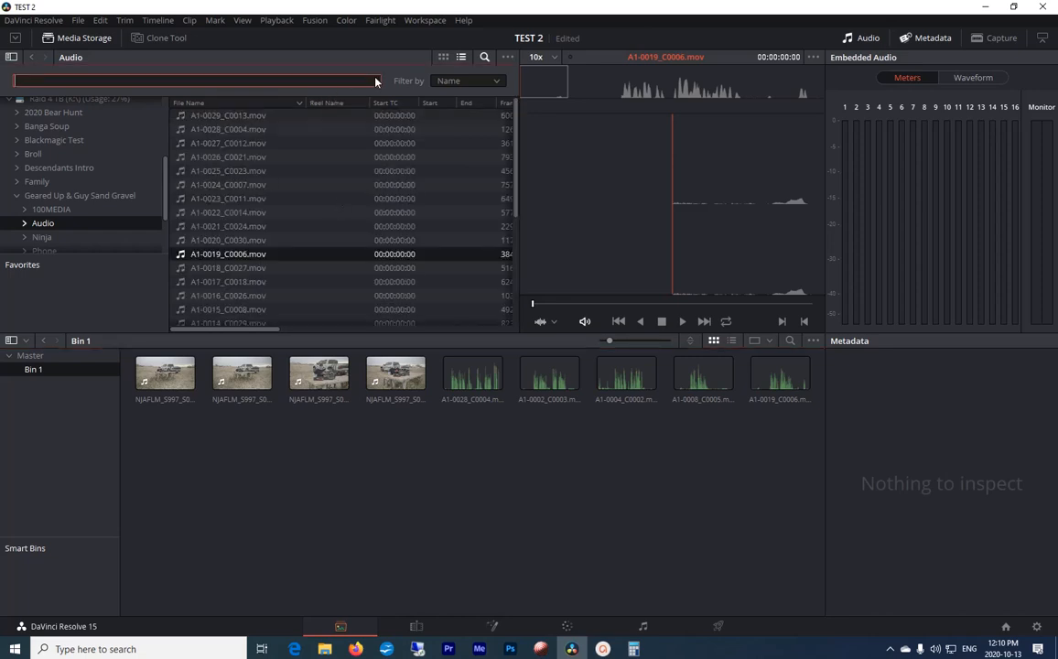
click(557, 589)
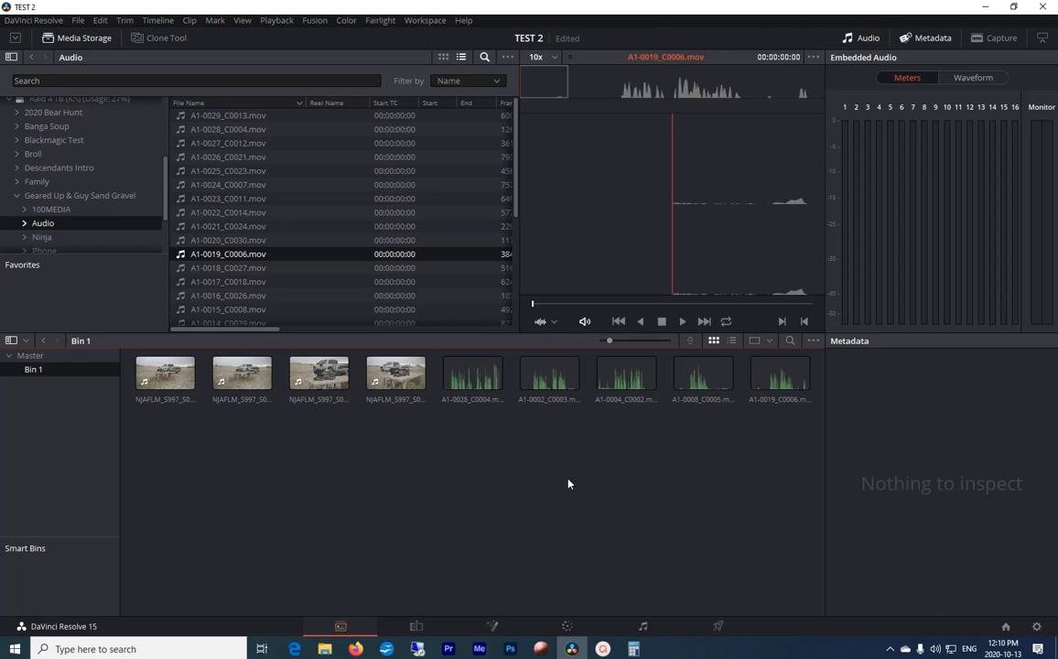
Step: Play back the imported audio clip A1-0028_C0004.mov from the bin
click(453, 378)
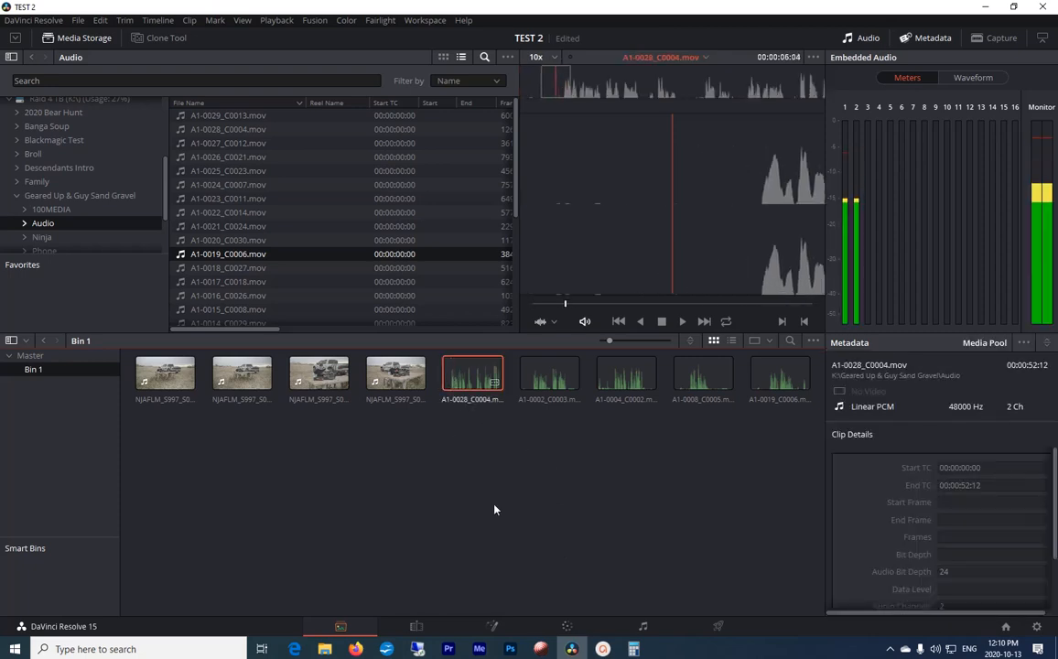
key(space)
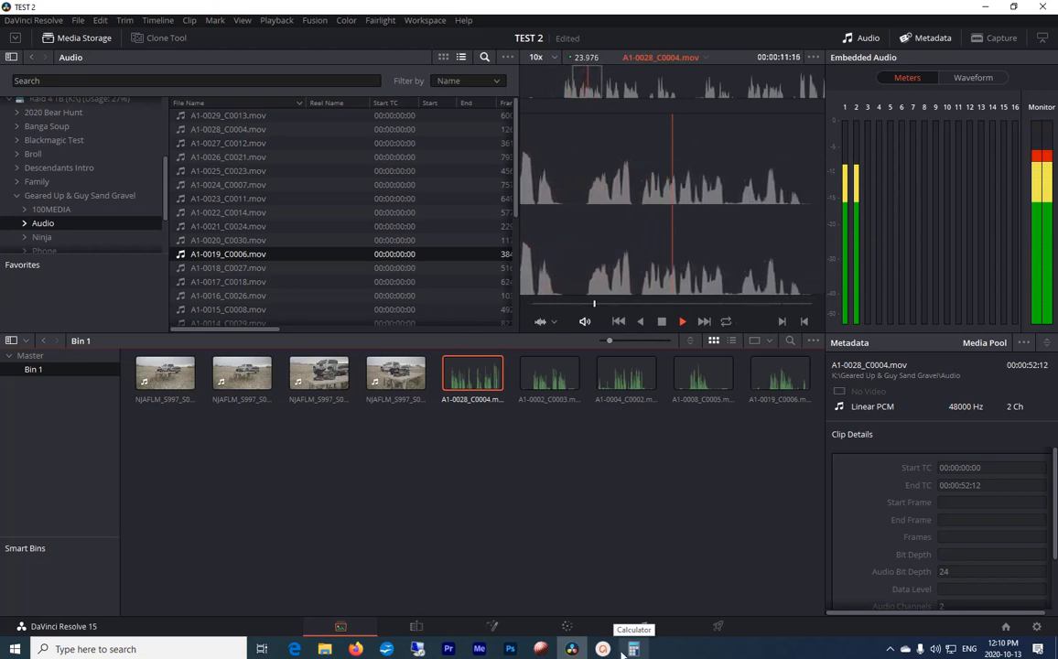
Step: Replay A1-0028_C0004.mov from near its start, stop it, and bring up A1-0004_C0002.mov for preview
drag(594, 304, 496, 307)
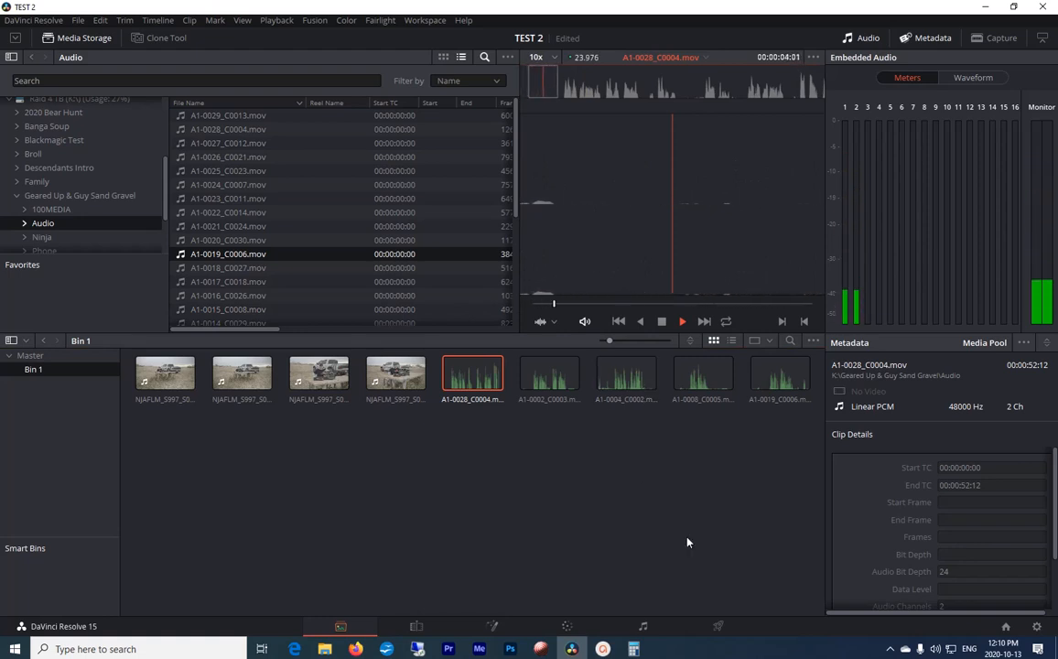
key(space)
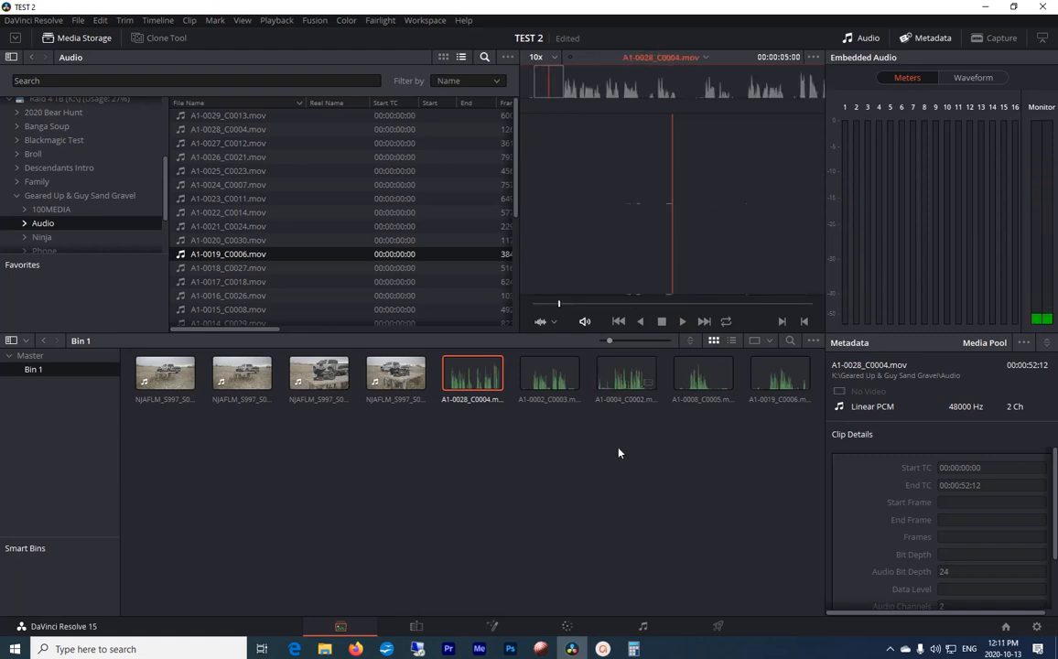
click(622, 373)
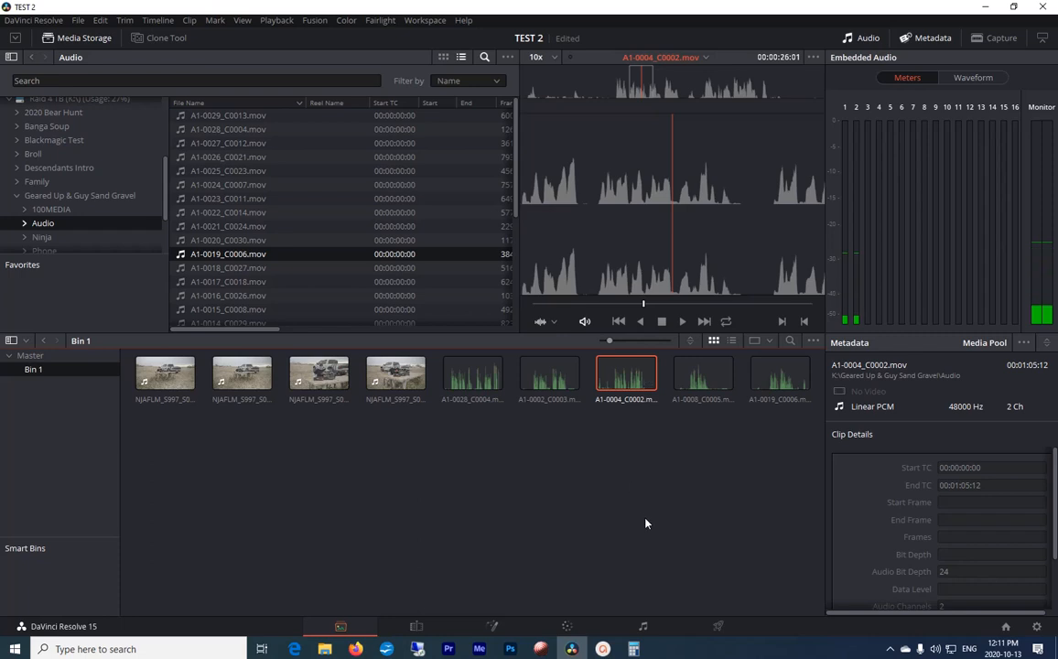
Step: Remove the video clip NJAFLM_S997_S001_T046.MOV from Bin 1
click(436, 515)
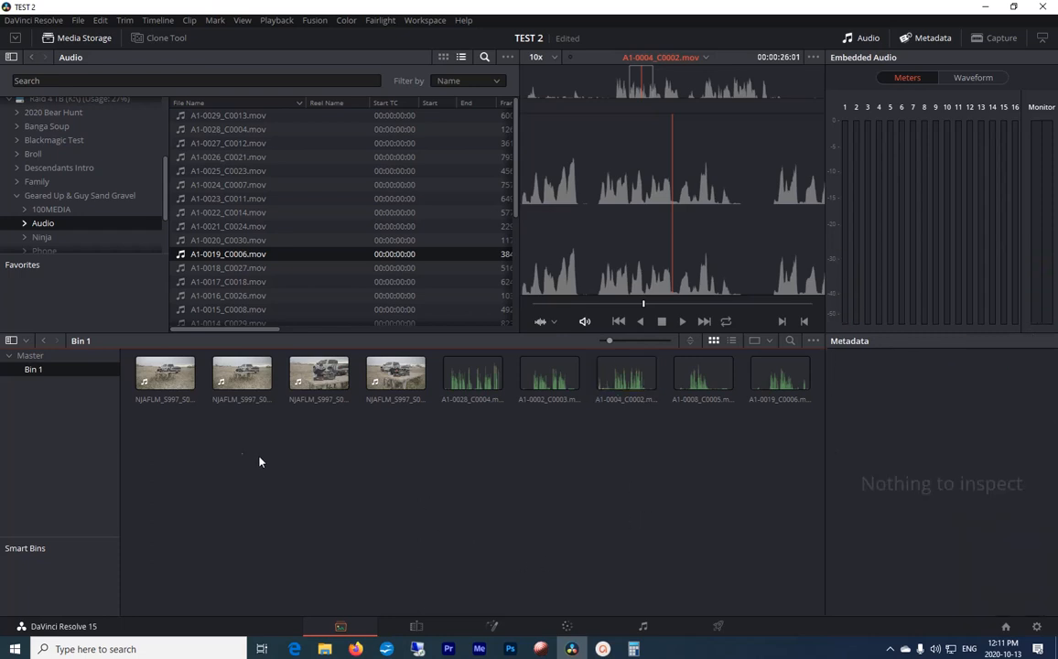
click(165, 376)
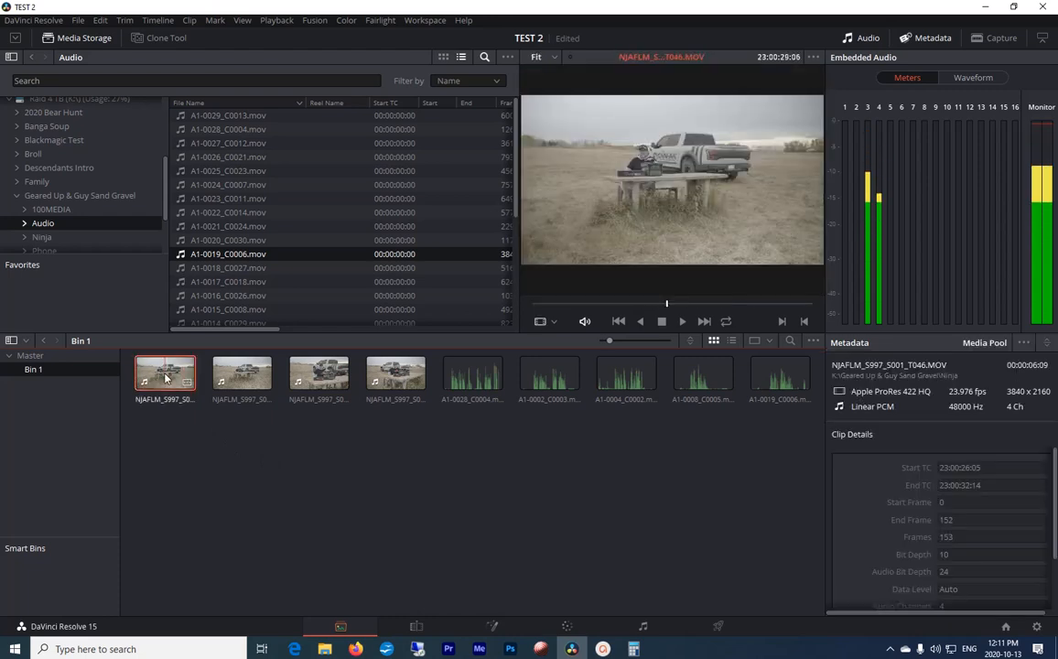
key(Delete)
click(632, 371)
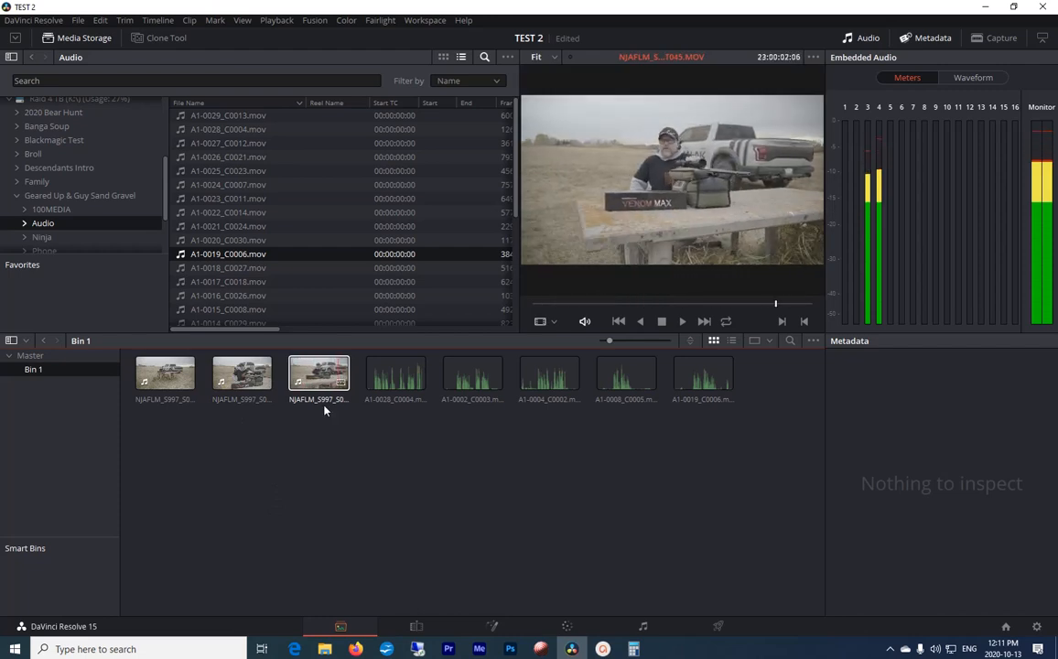
click(319, 401)
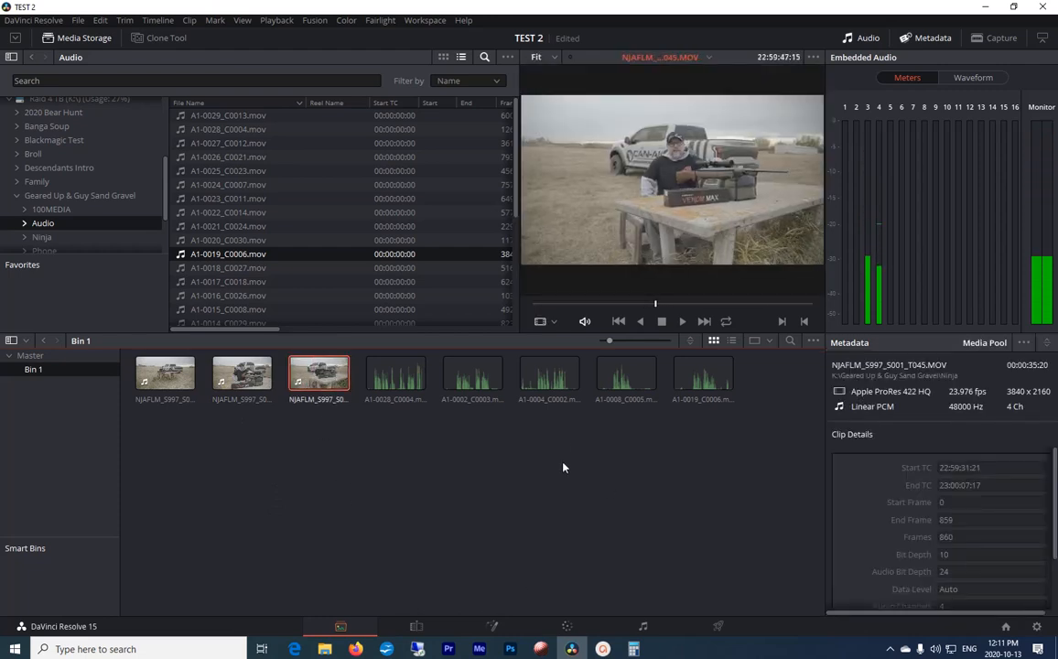
ctrl+click(550, 376)
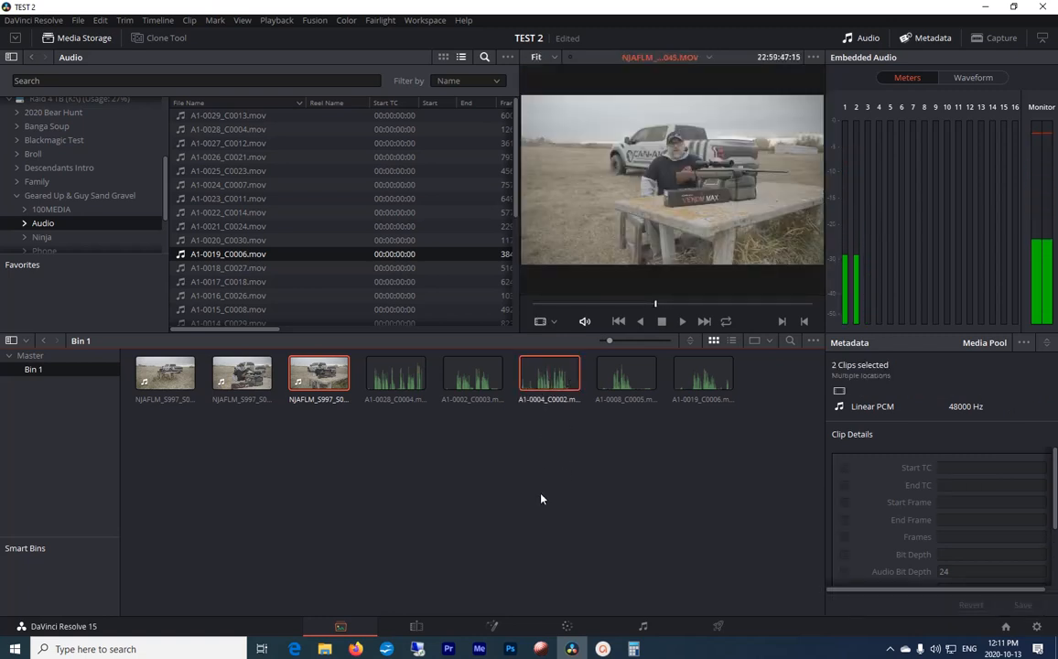
click(541, 495)
click(311, 385)
right_click(311, 385)
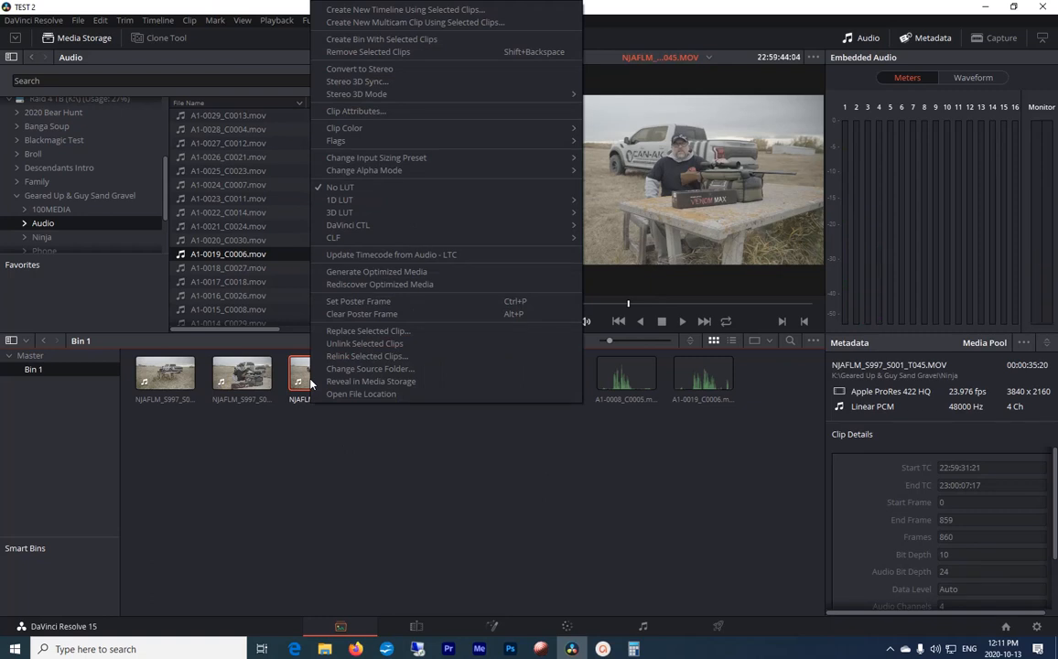
click(366, 110)
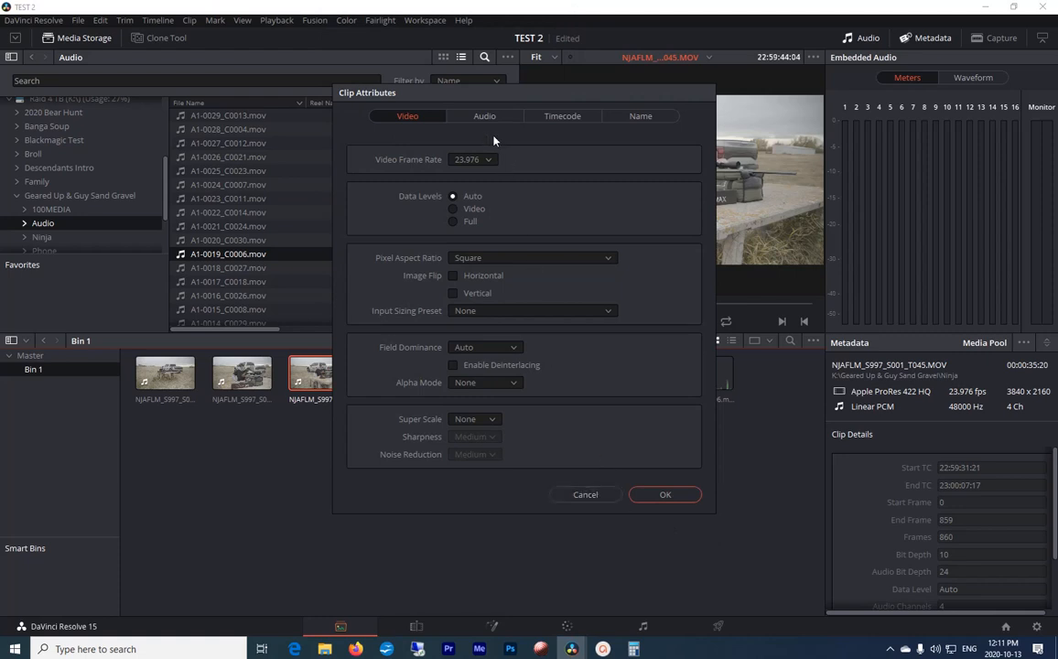
click(584, 494)
Step: Play back NJAFLM_S997_S001_T045.MOV and examine which embedded audio channels carry signal
key(space)
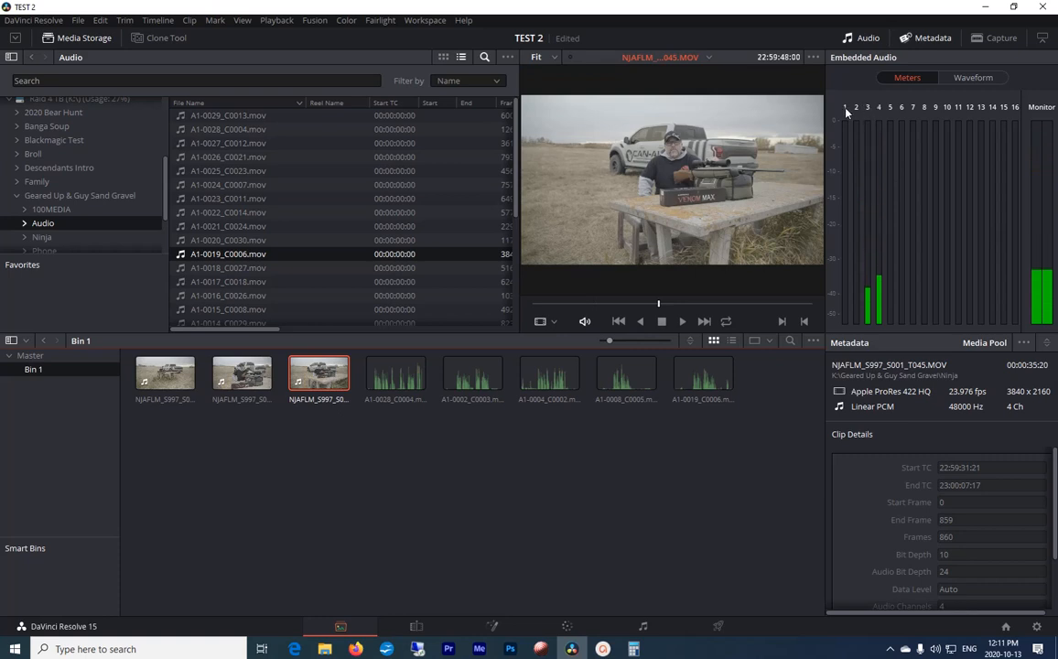
click(362, 494)
key(space)
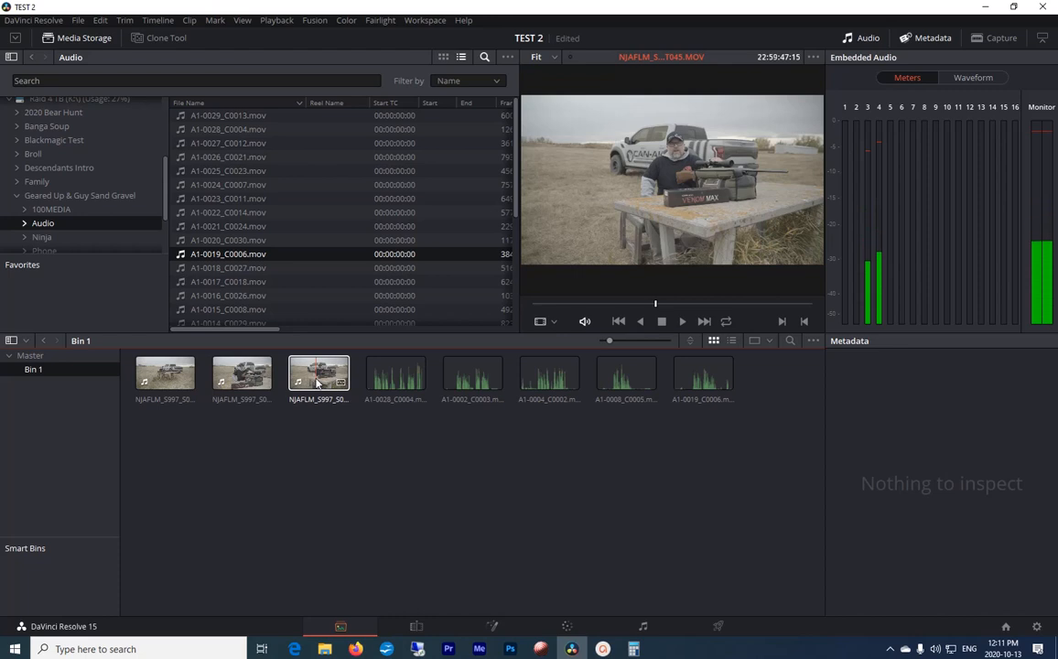
Step: Remove Embedded Channels 1 and 2 from the audio clip attributes of NJAFLM_S997_S001_T045.MOV
right_click(317, 383)
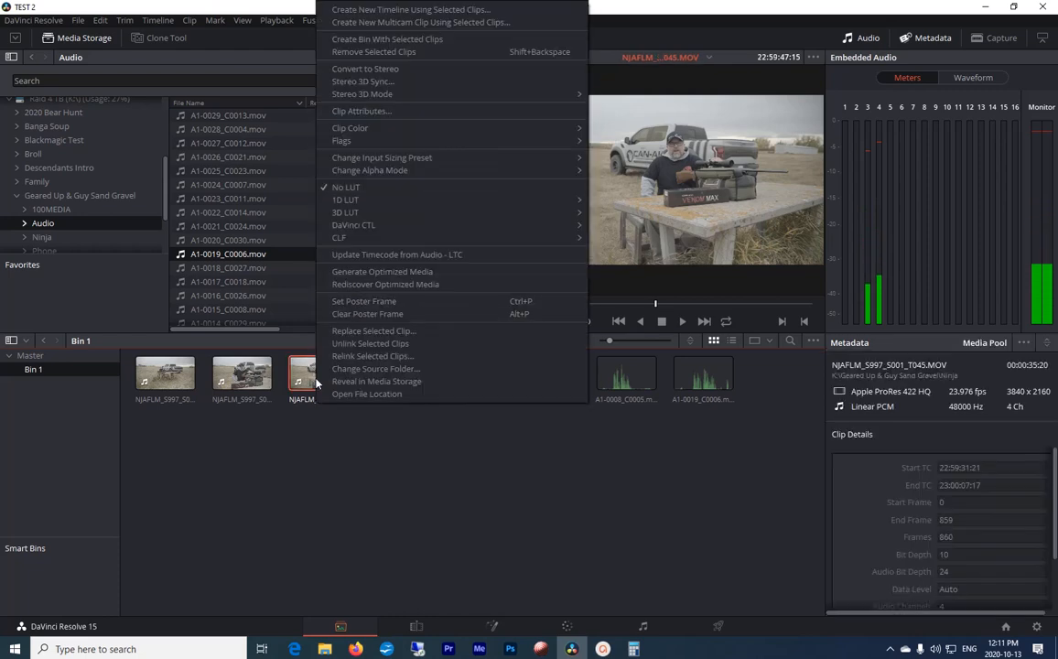
click(382, 112)
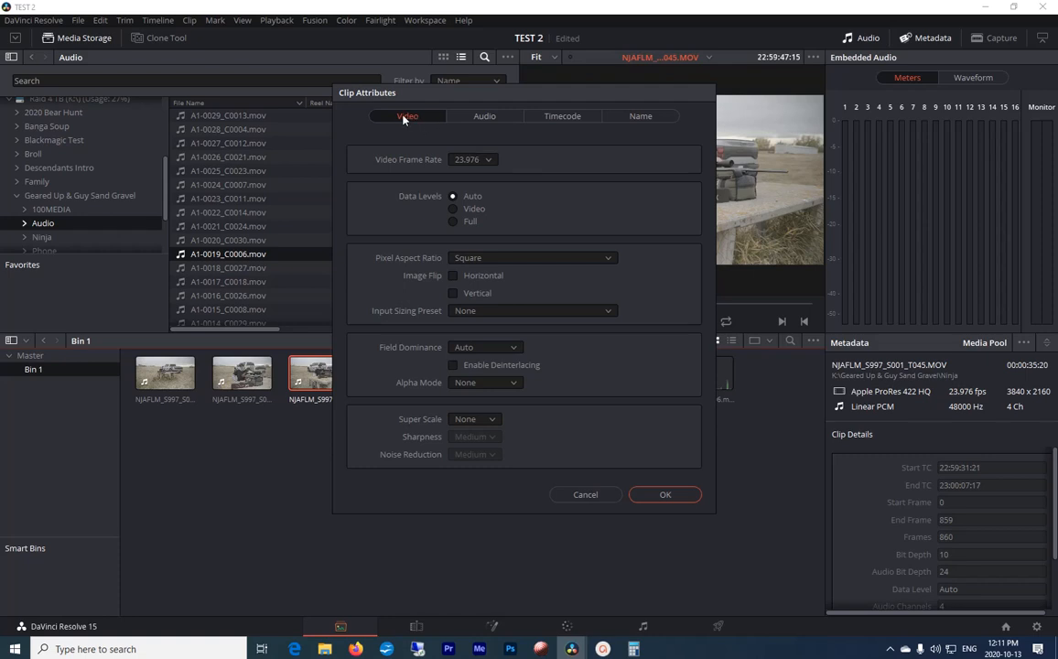
click(480, 115)
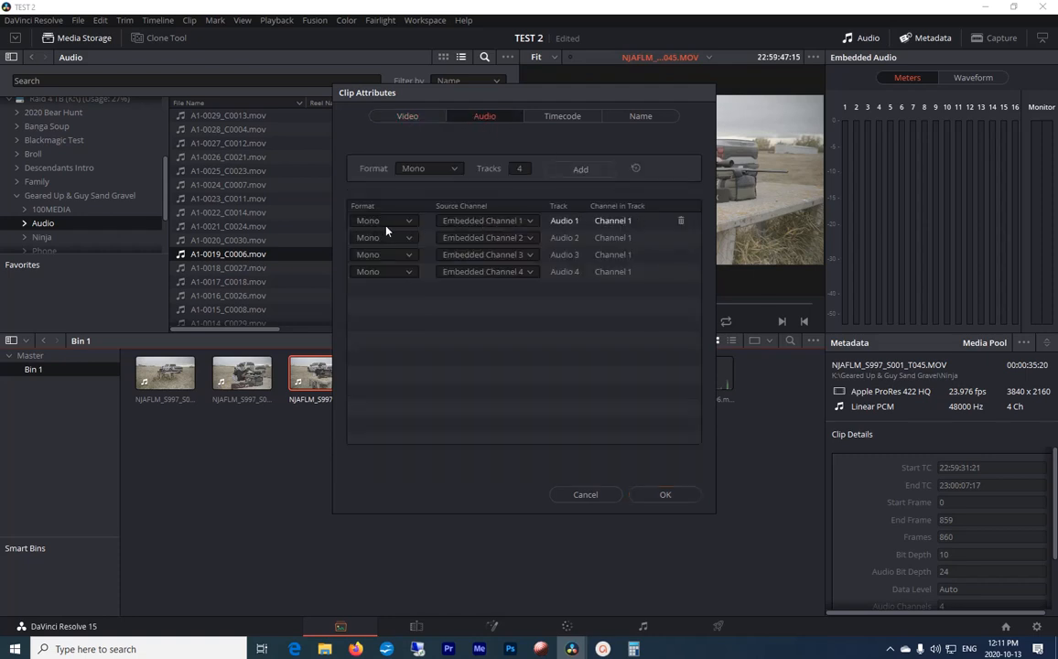
click(680, 220)
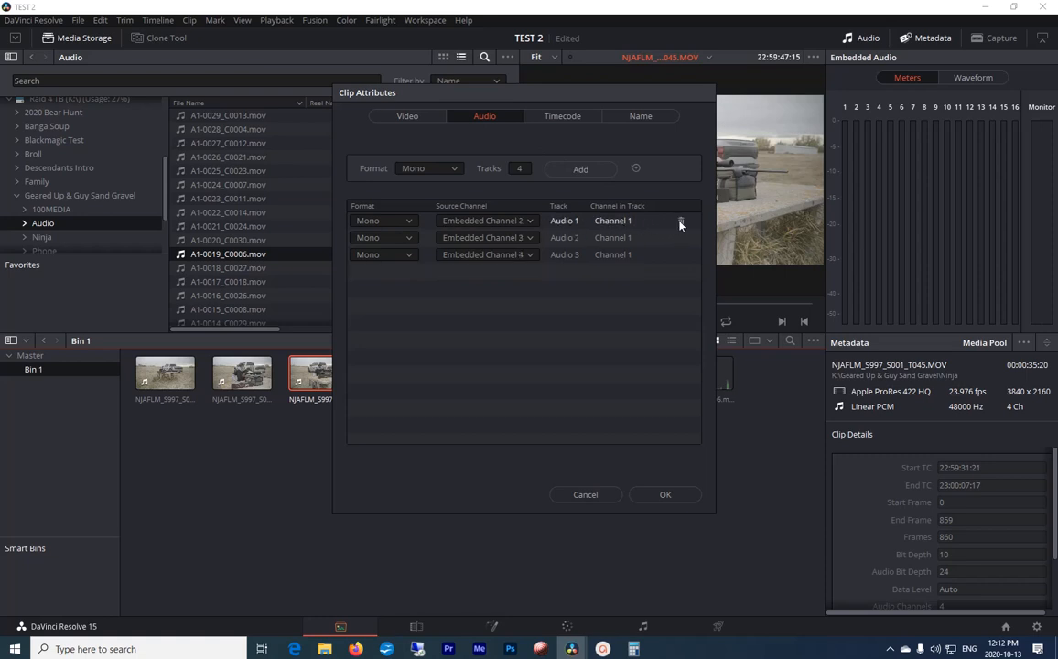
click(680, 222)
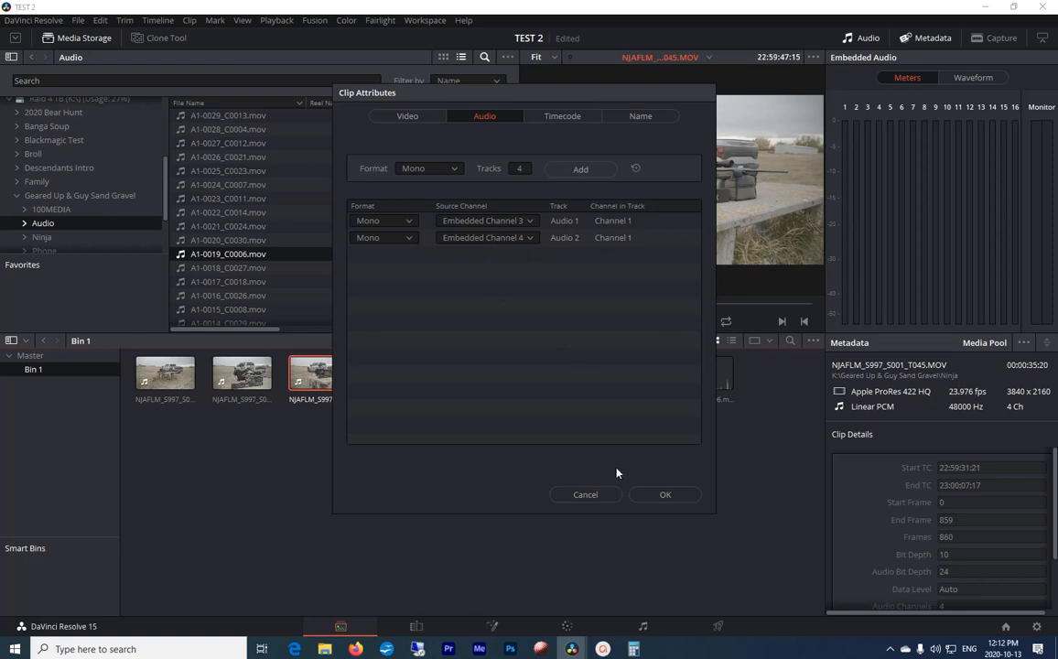
click(646, 494)
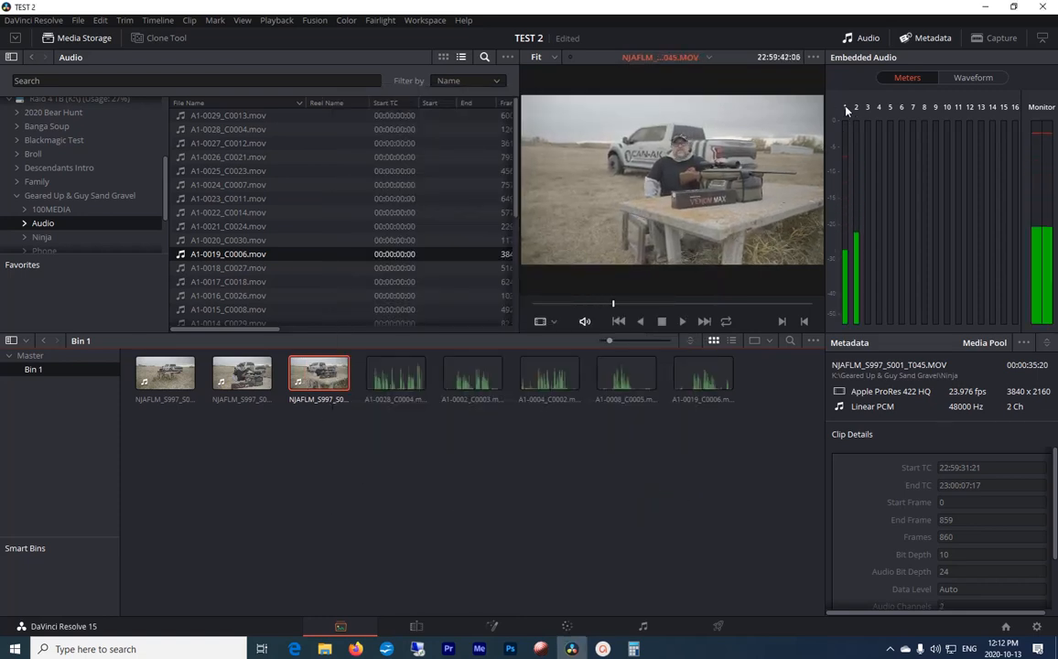
click(409, 541)
Step: Auto-sync NJAFLM_S997_S001_T045.MOV with A1-0004_C0002.mov based on waveform
click(319, 373)
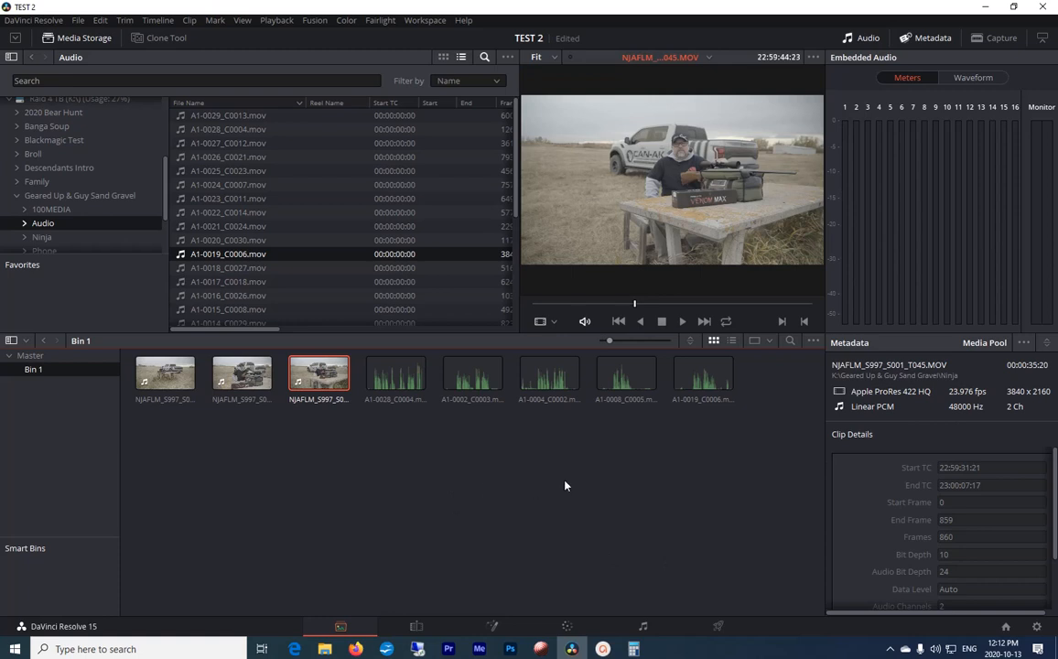
ctrl+click(542, 380)
right_click(542, 381)
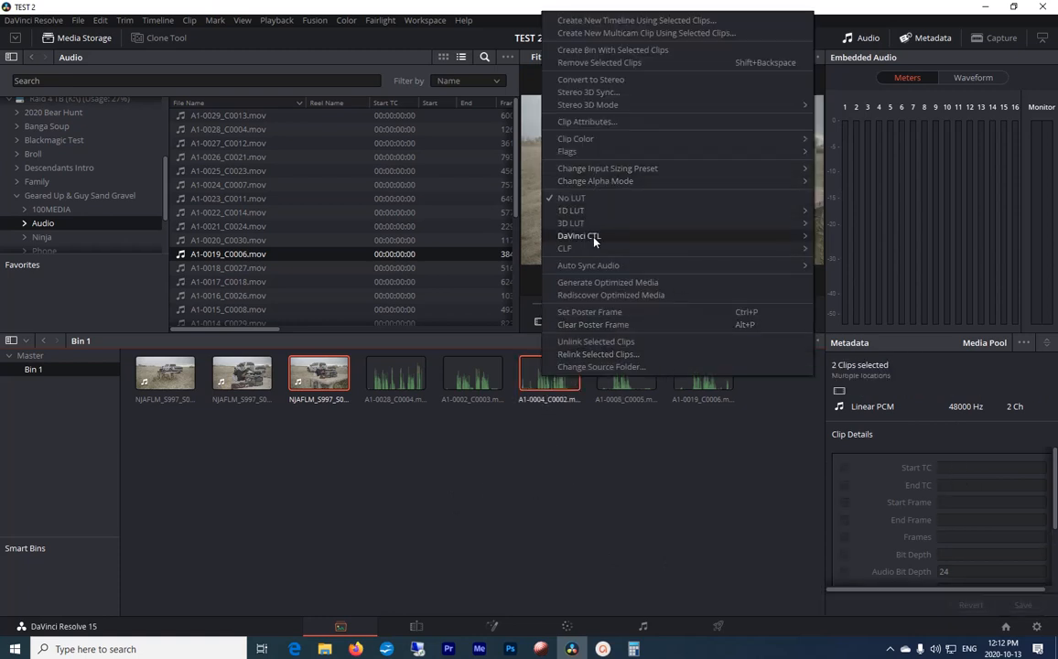
mouse_move(597, 268)
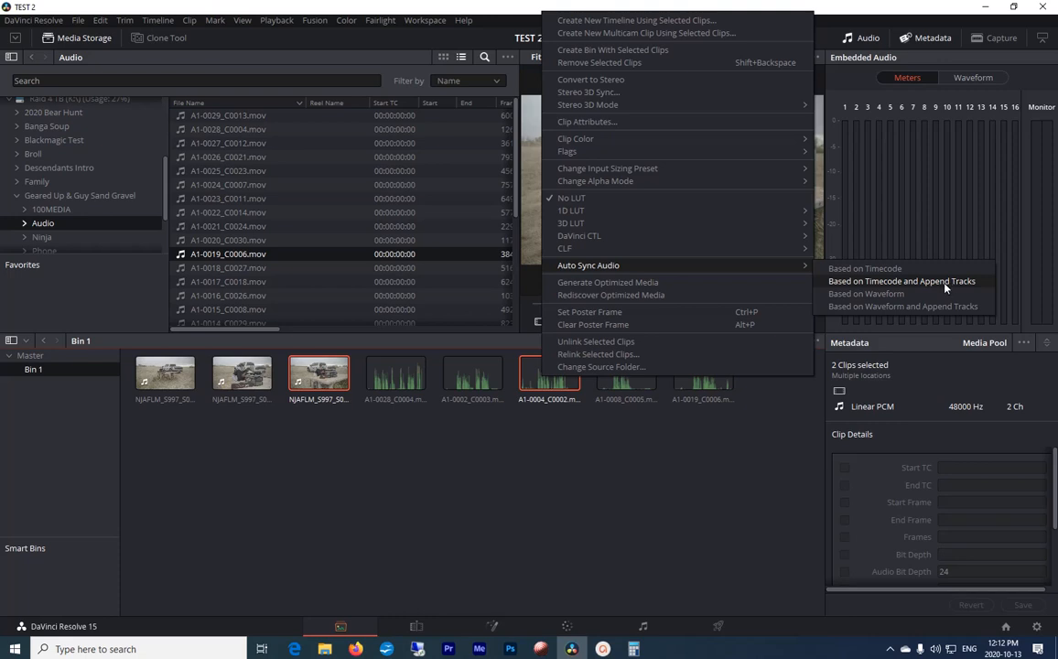
click(891, 295)
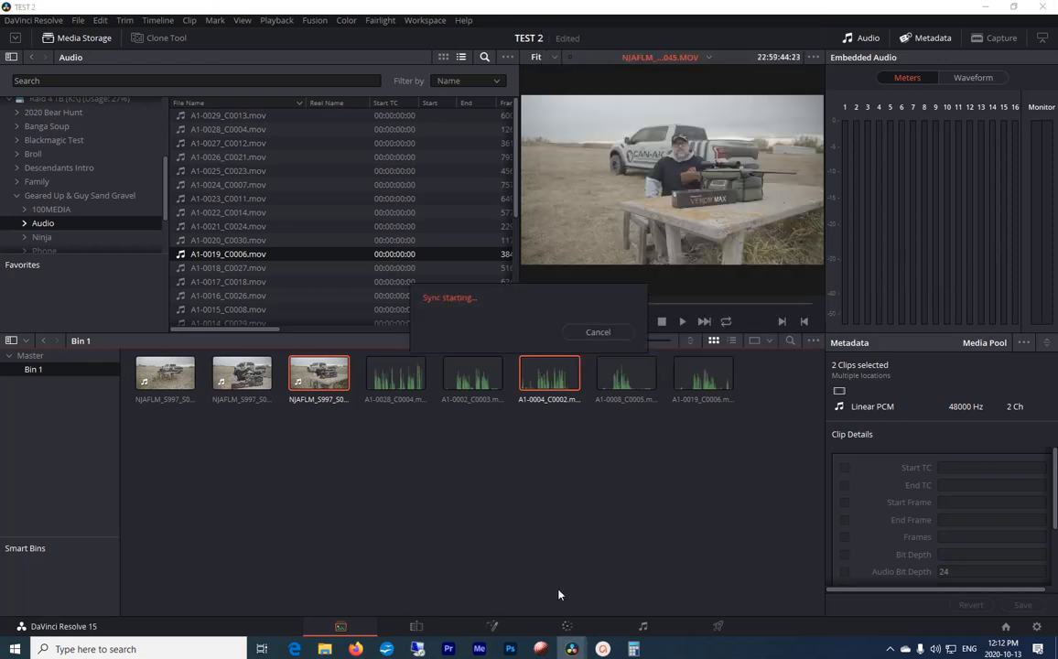
Step: Play back NJAFLM_S997_S001_T045.MOV to check its synced audio, then stop playback and deselect the clip
click(319, 401)
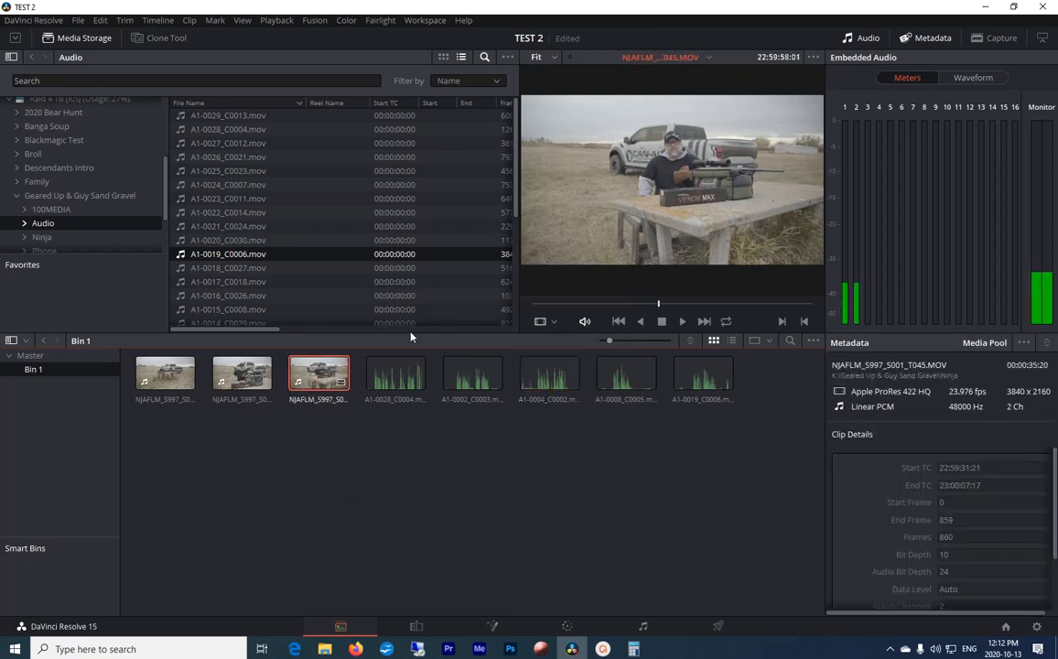
key(space)
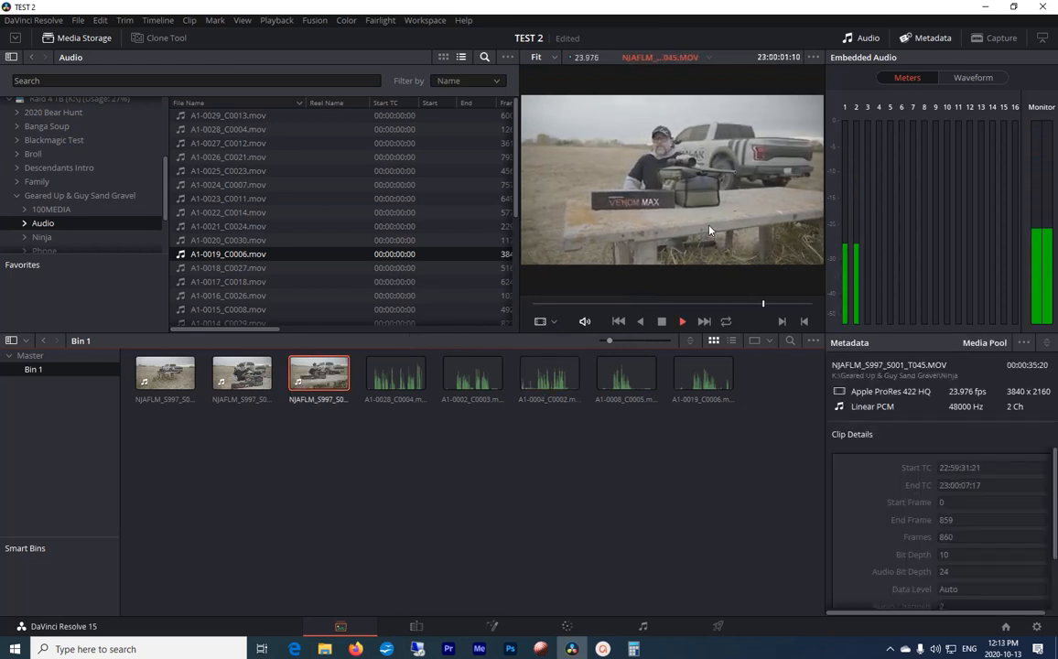
key(space)
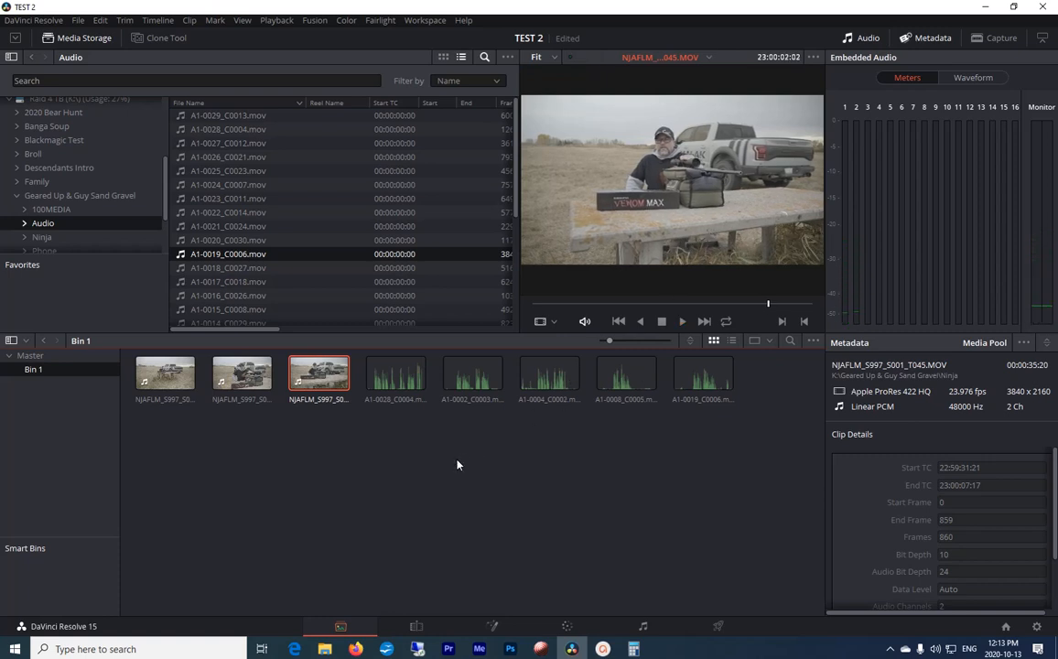
click(345, 503)
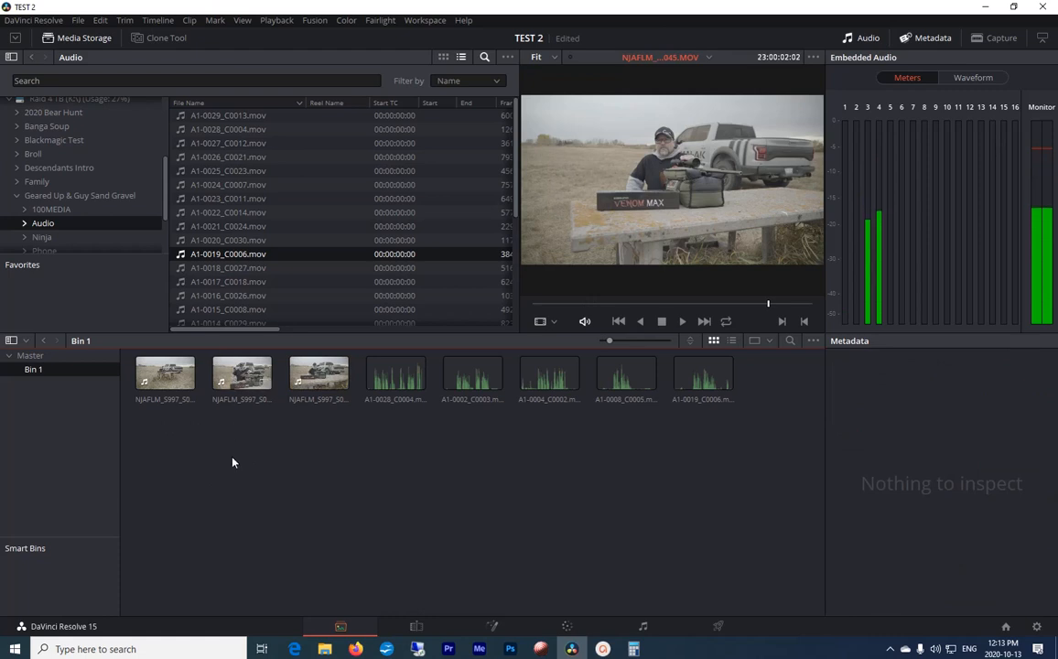
click(147, 385)
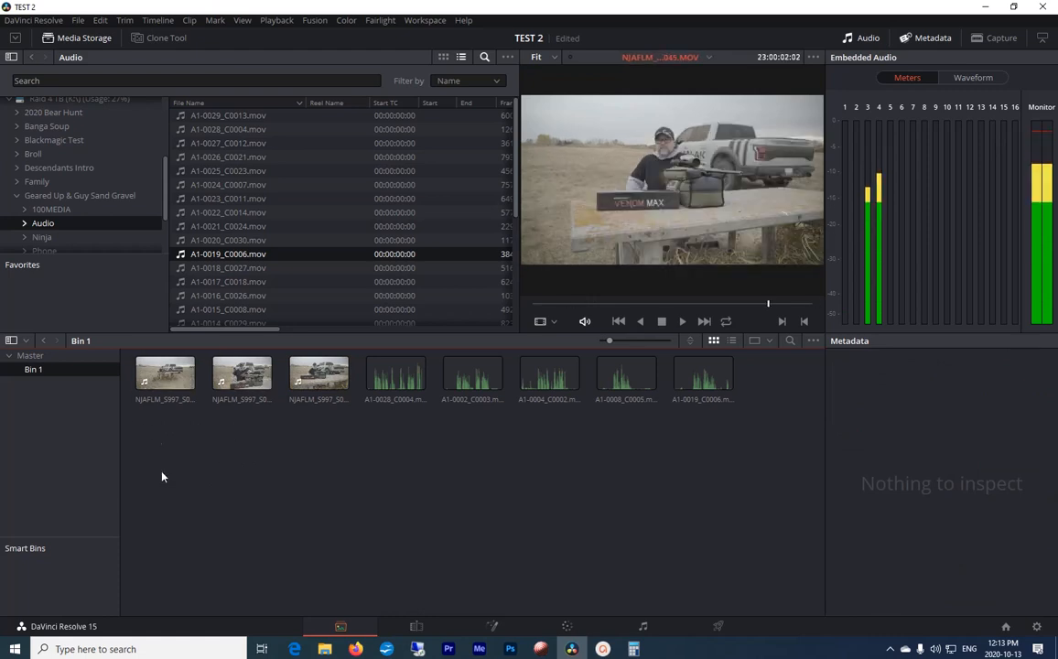
click(158, 376)
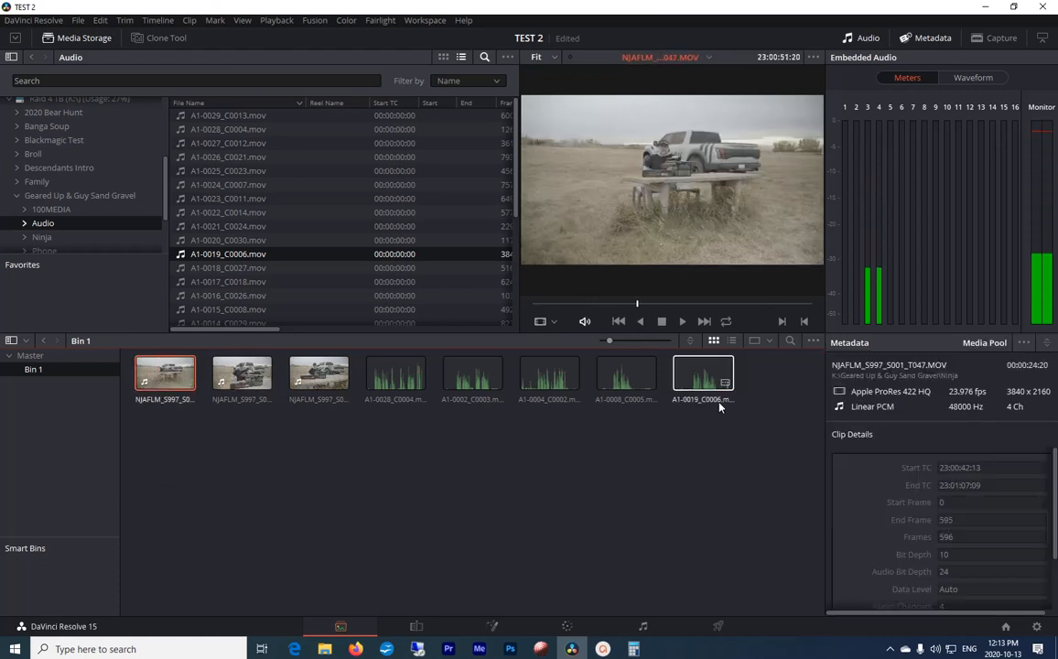
ctrl+click(462, 382)
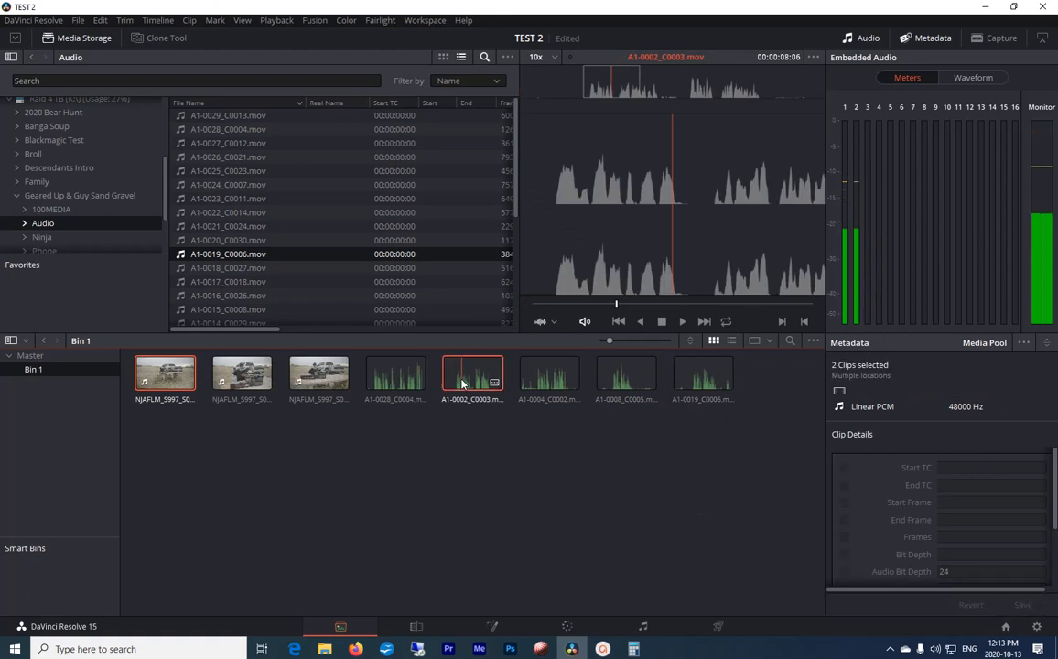
click(285, 441)
key(space)
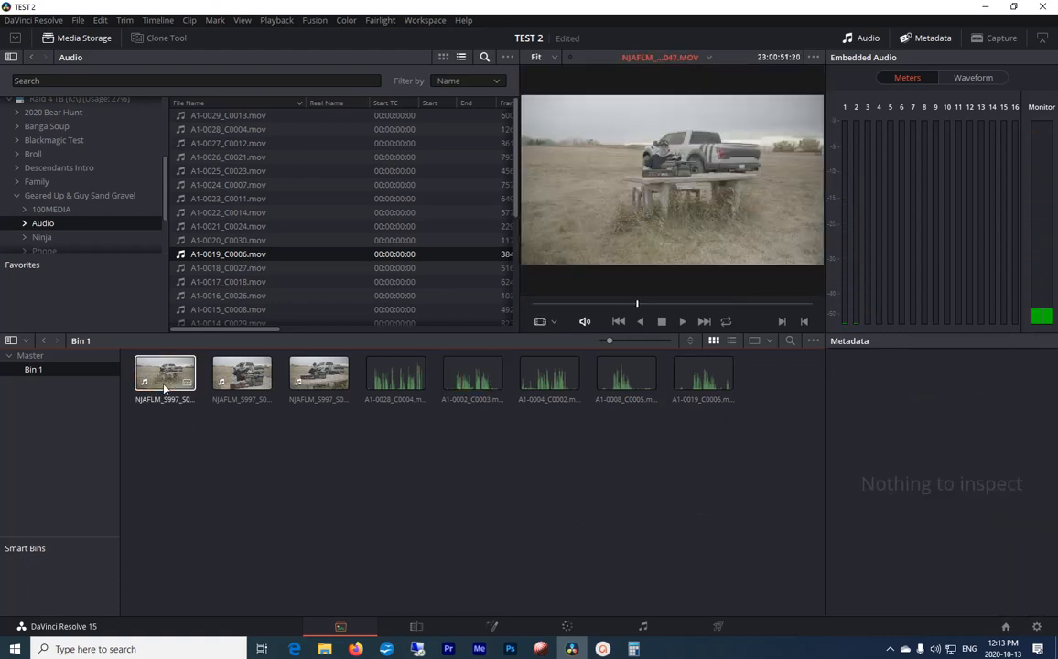
click(234, 375)
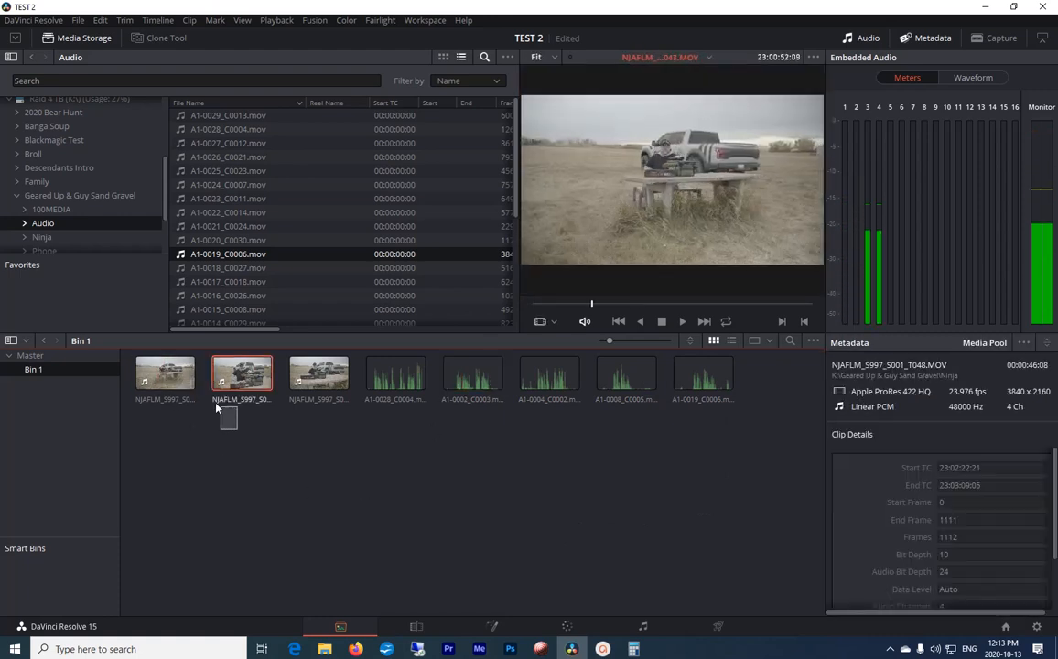
ctrl+click(166, 376)
click(232, 453)
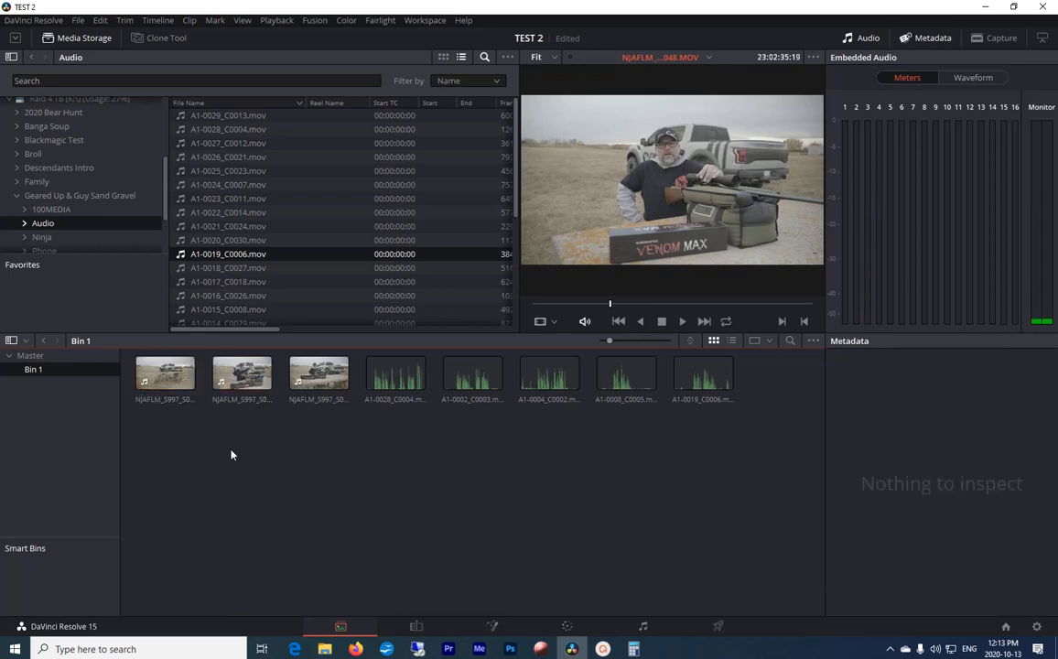
Step: Remove Embedded Channels 1 and 2 from the audio clip attributes of NJAFLM_S997_S001_T047.MOV and NJAFLM_S997_S001_T048.MOV together
click(241, 375)
ctrl+click(165, 369)
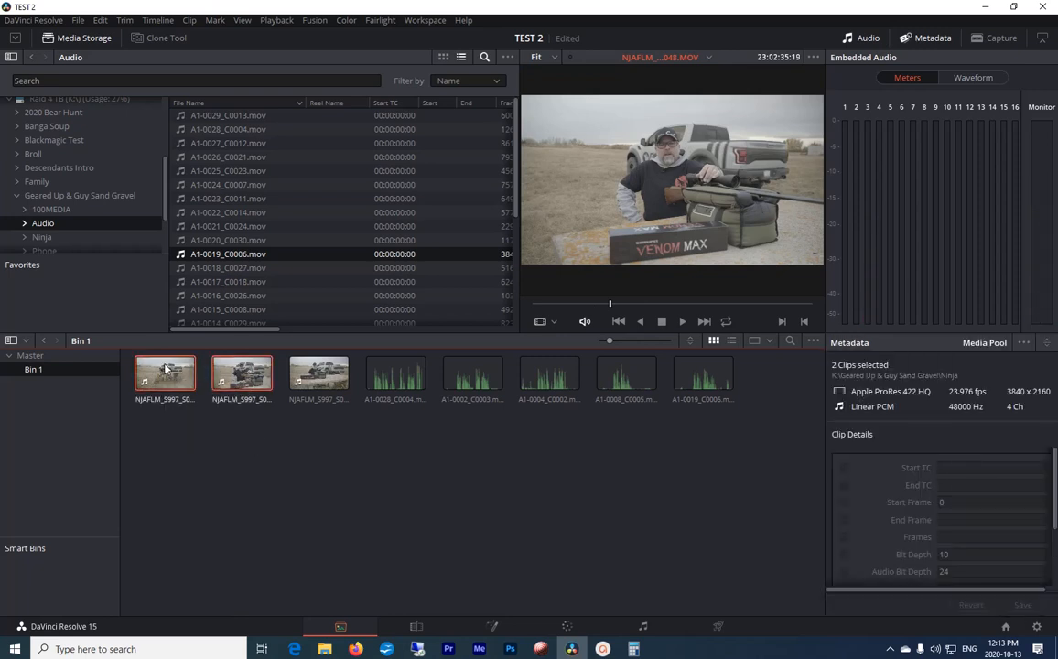
right_click(165, 369)
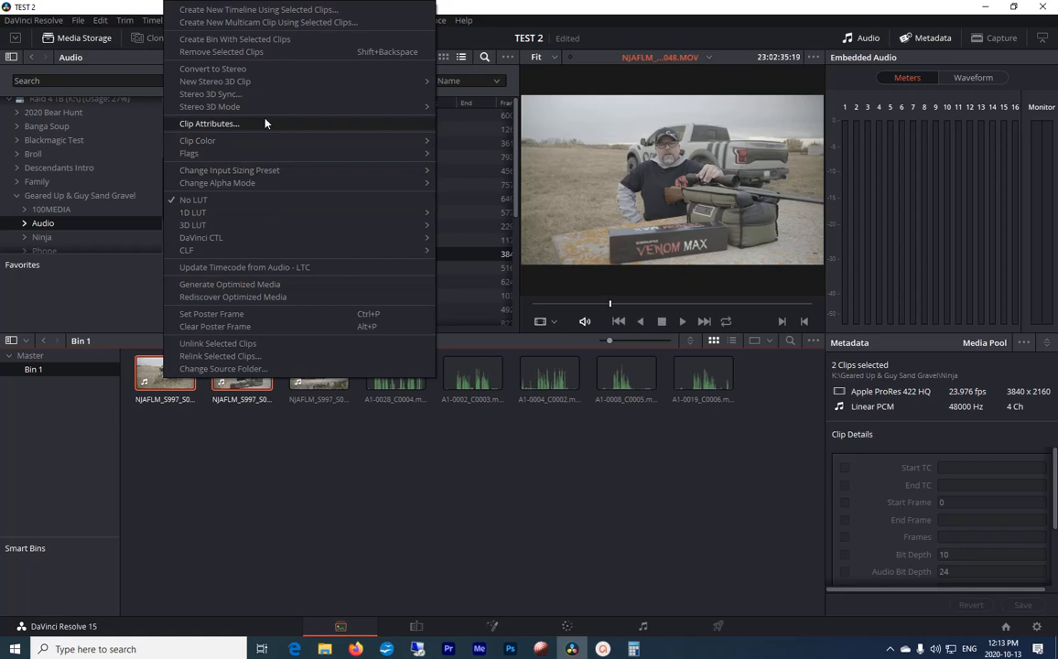
click(375, 123)
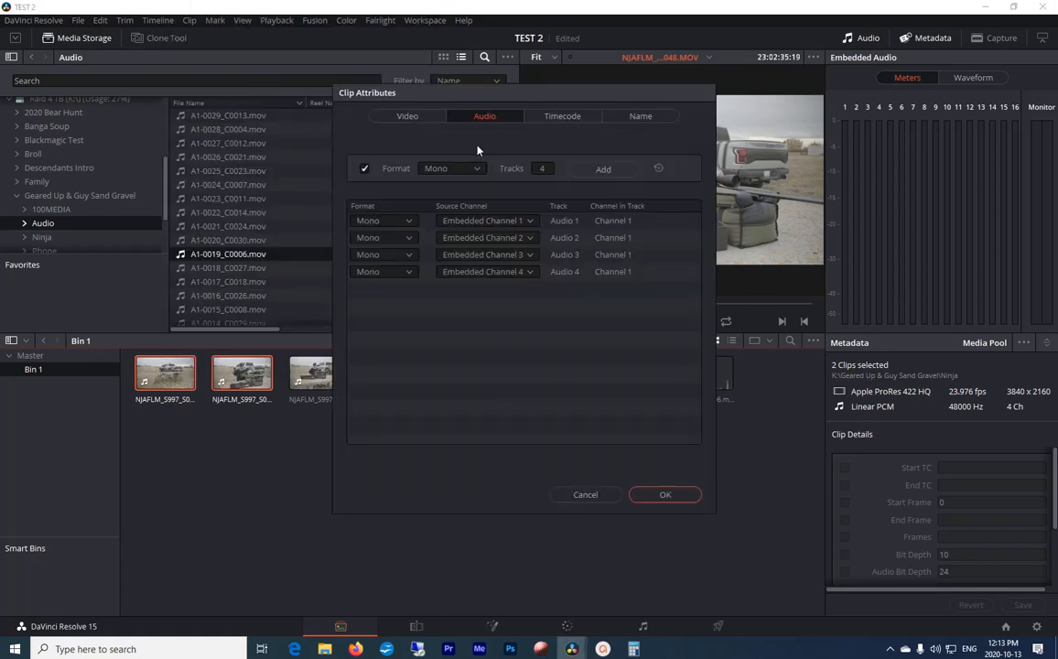
click(681, 222)
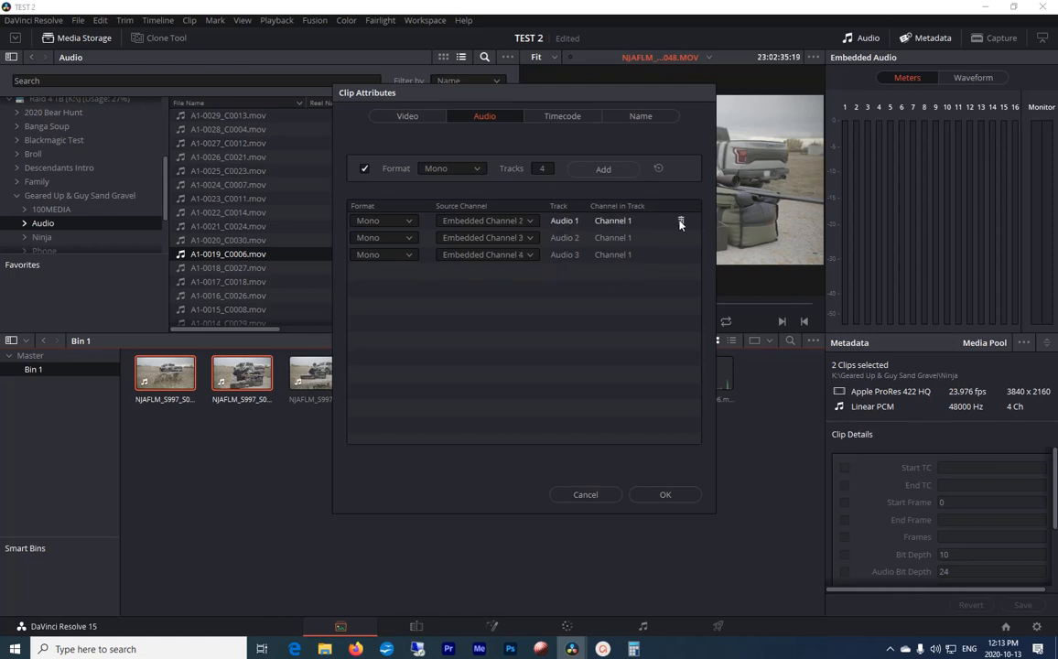
click(681, 222)
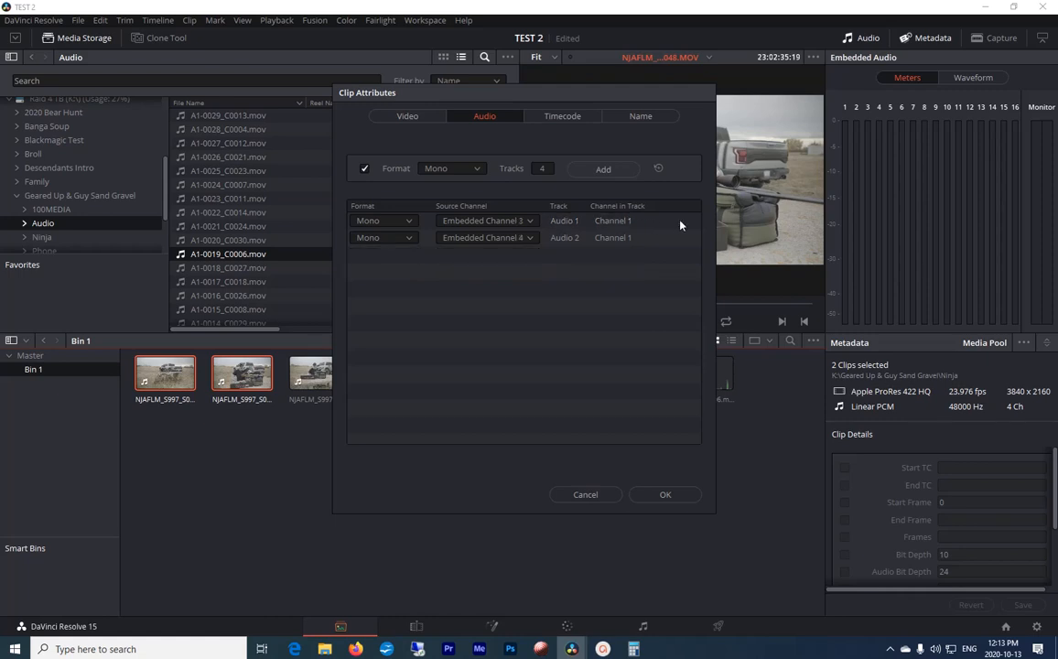
click(665, 495)
click(235, 486)
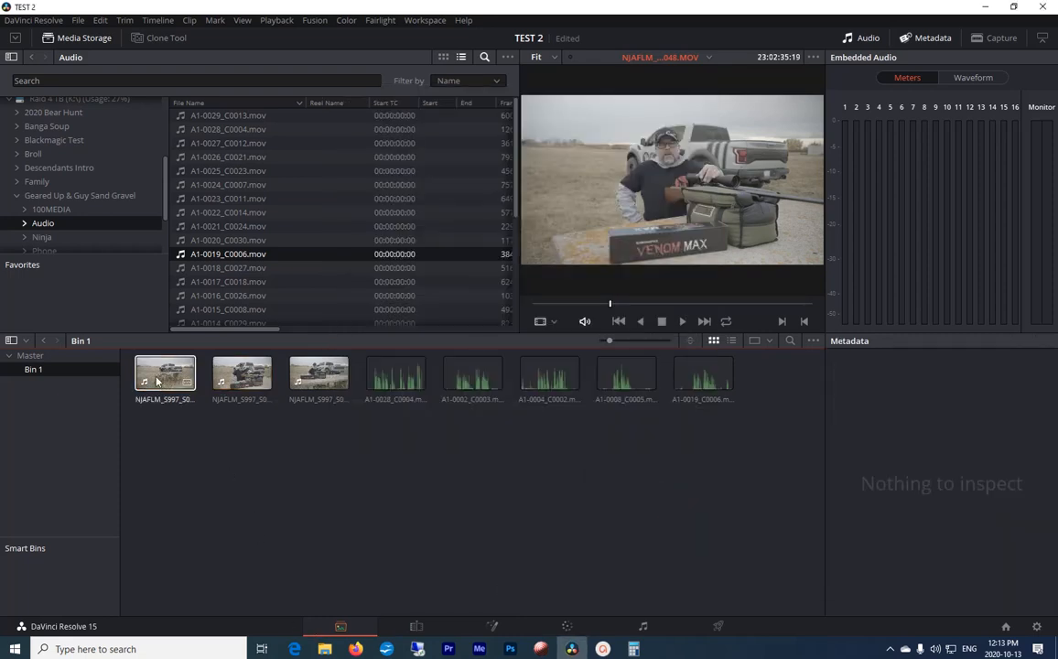
Step: Auto-sync NJAFLM_S997_S001_T047.MOV with A1-0002_C0003.mov based on waveform, then clear the selection
click(165, 373)
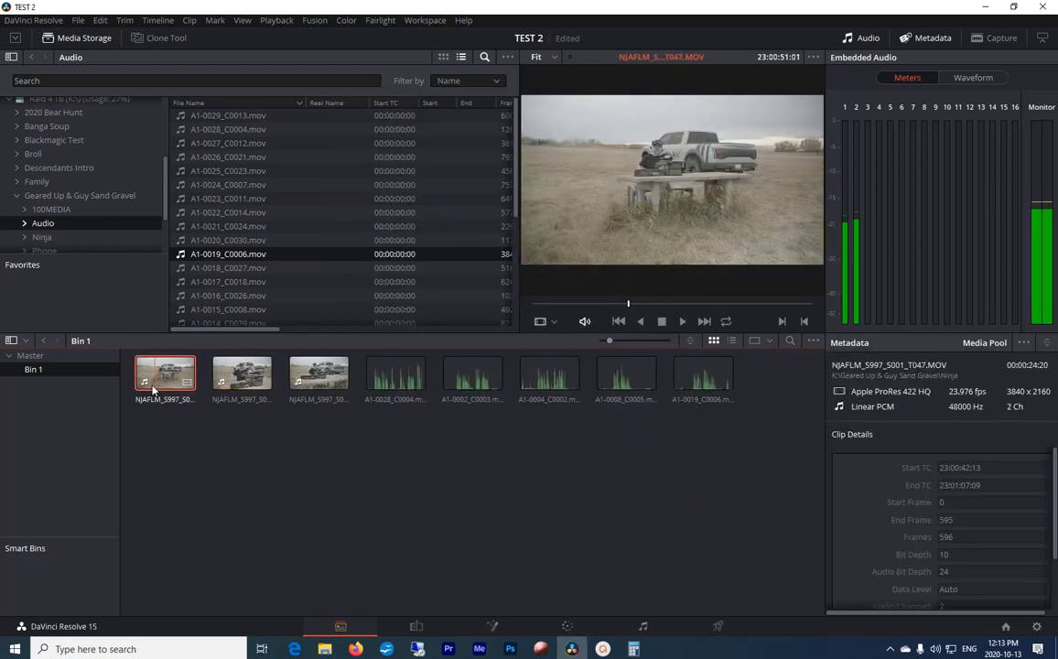
ctrl+click(472, 377)
right_click(467, 374)
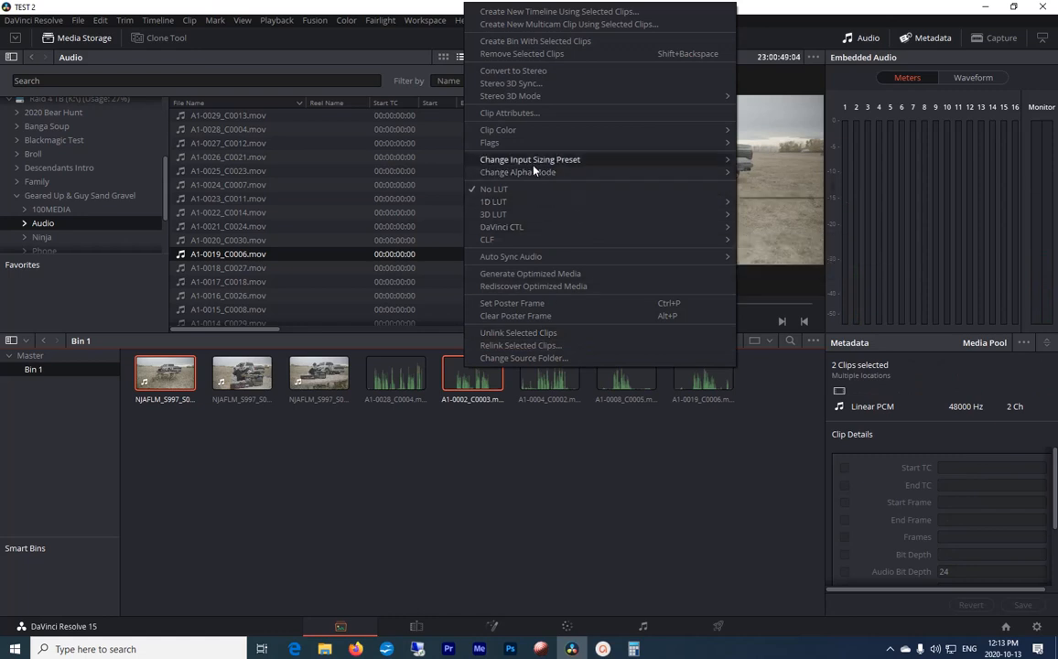
mouse_move(569, 256)
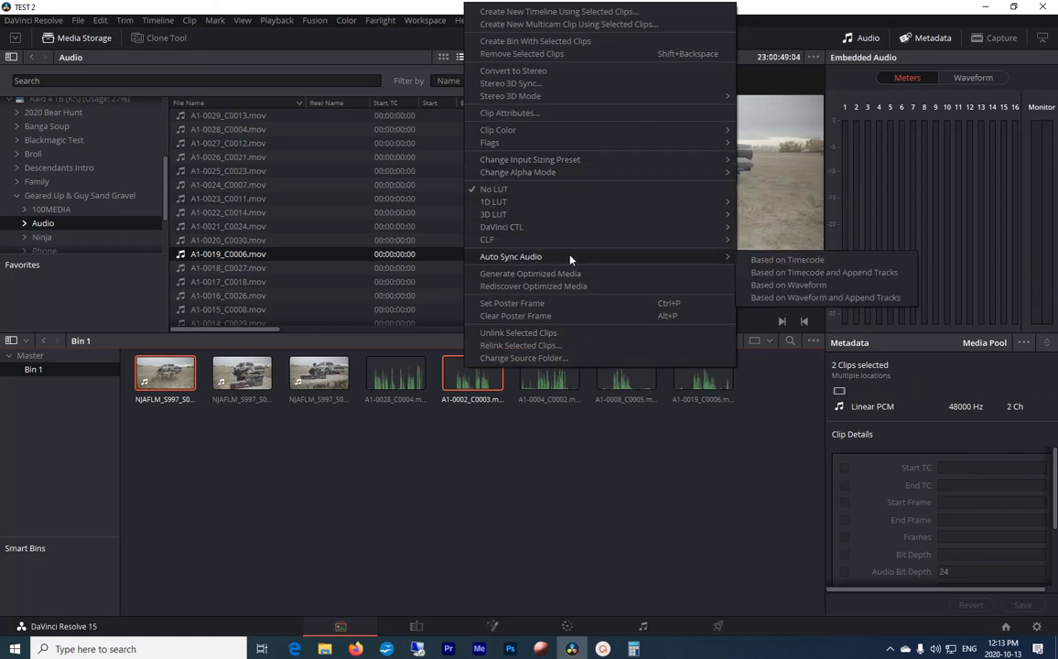
click(778, 285)
click(442, 507)
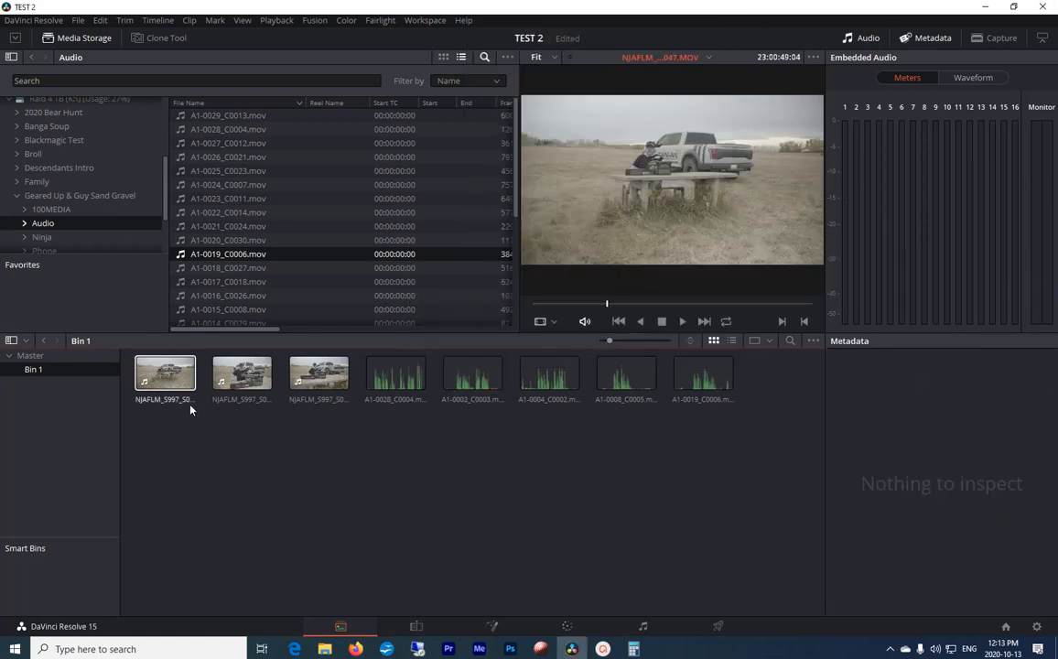
Step: Play back NJAFLM_S997_S001_T047.MOV in full screen to check its synced audio, then stop and return to the normal view
click(166, 376)
key(space)
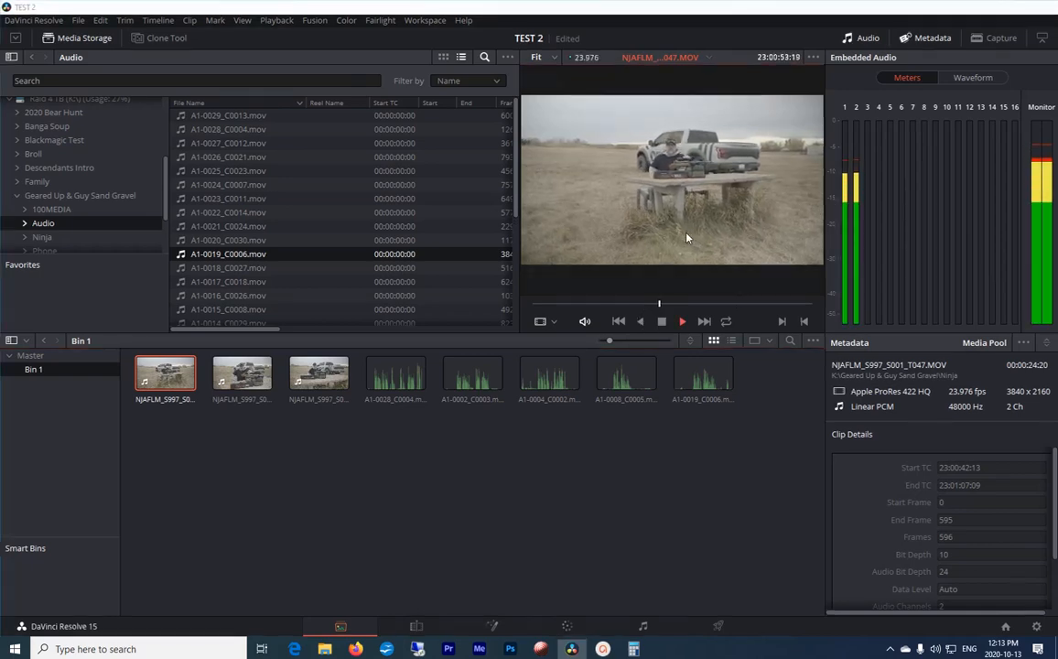
key(ctrl+f)
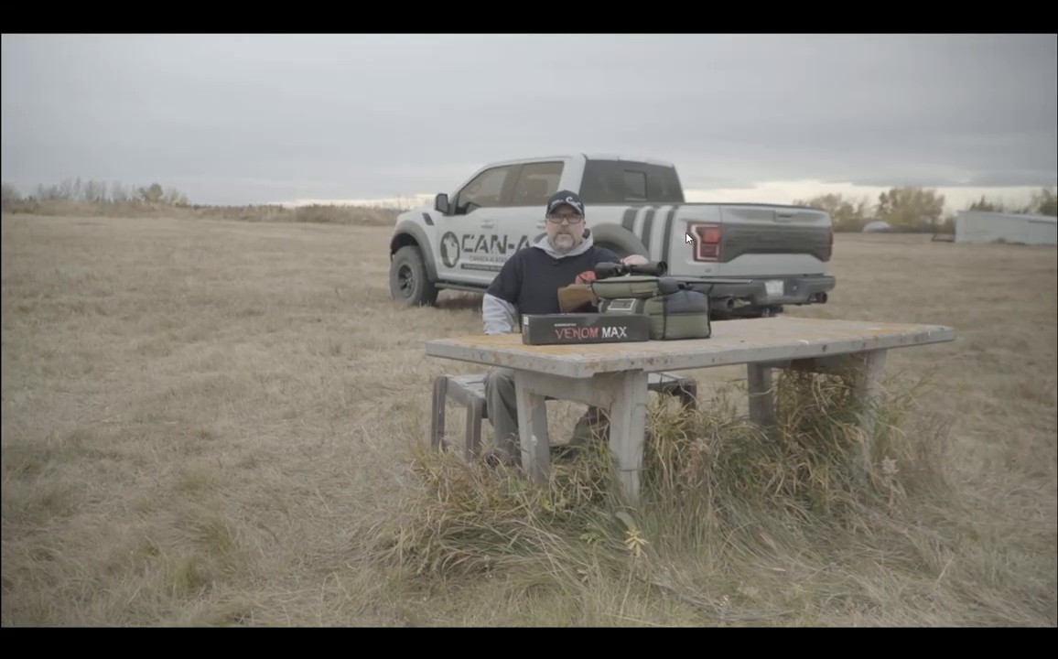
key(space)
key(ctrl+f)
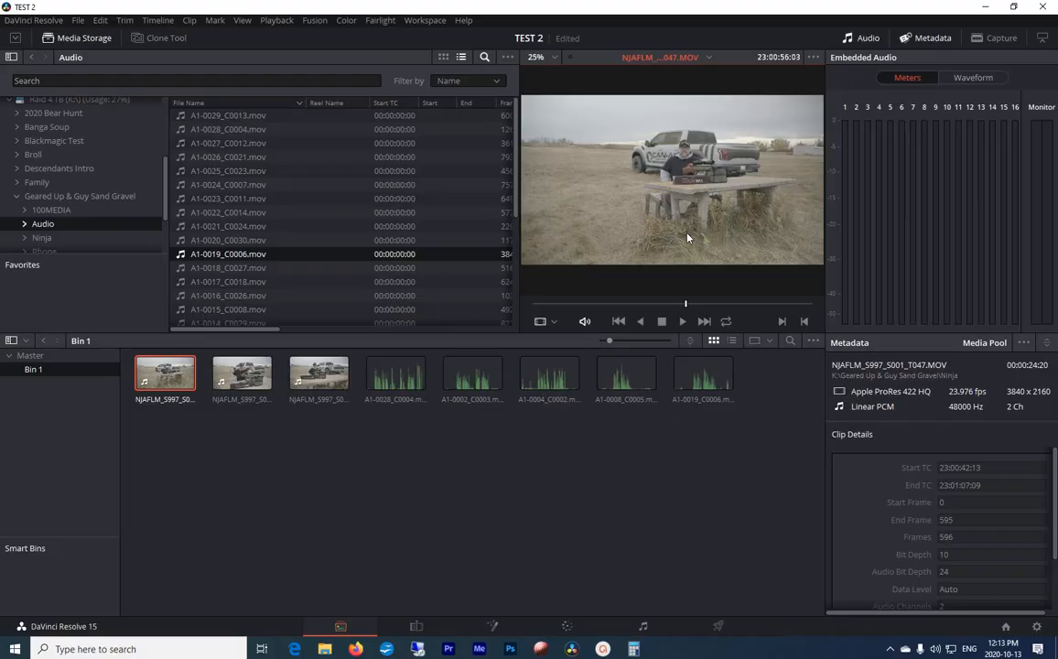
Step: Auto-sync NJAFLM_S997_S001_T048.MOV with A1-0028_C0004.mov based on waveform, then clear the selection
click(241, 374)
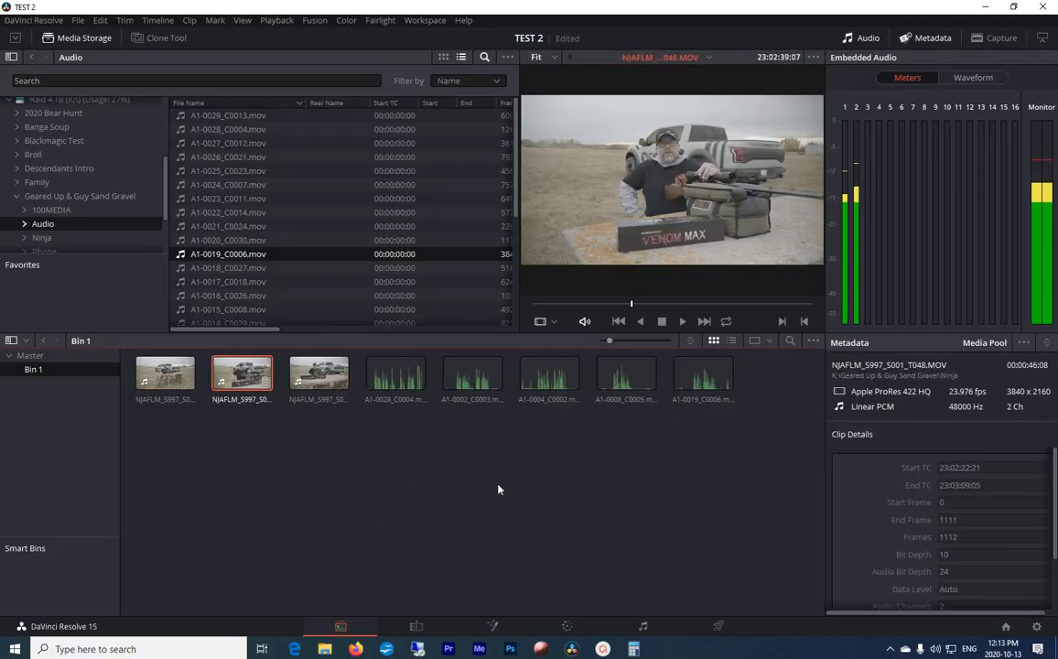
ctrl+click(399, 381)
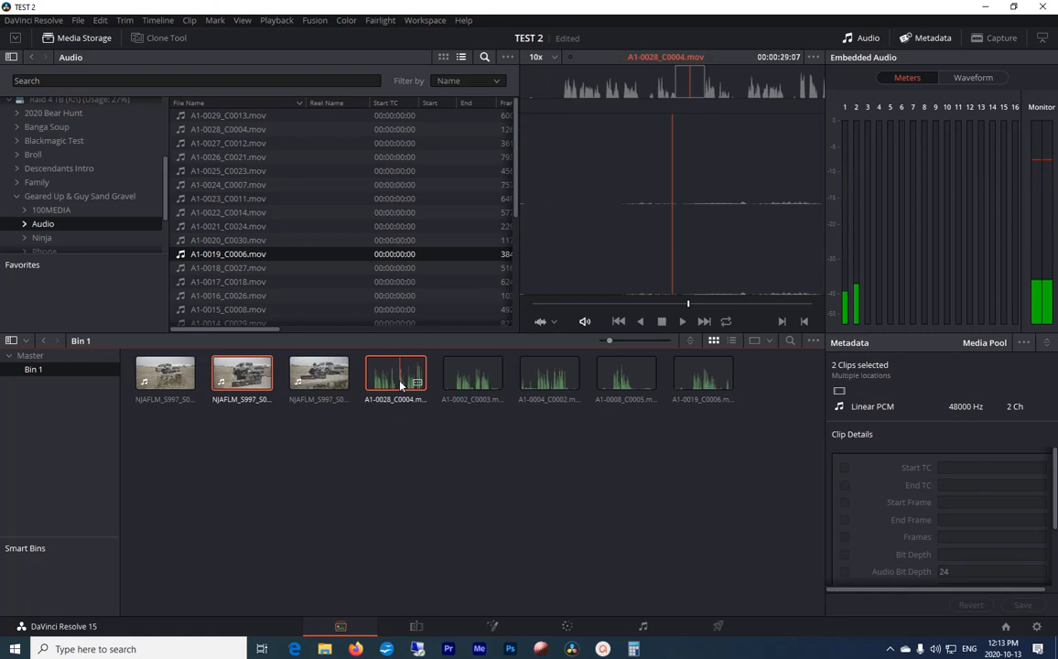
right_click(399, 385)
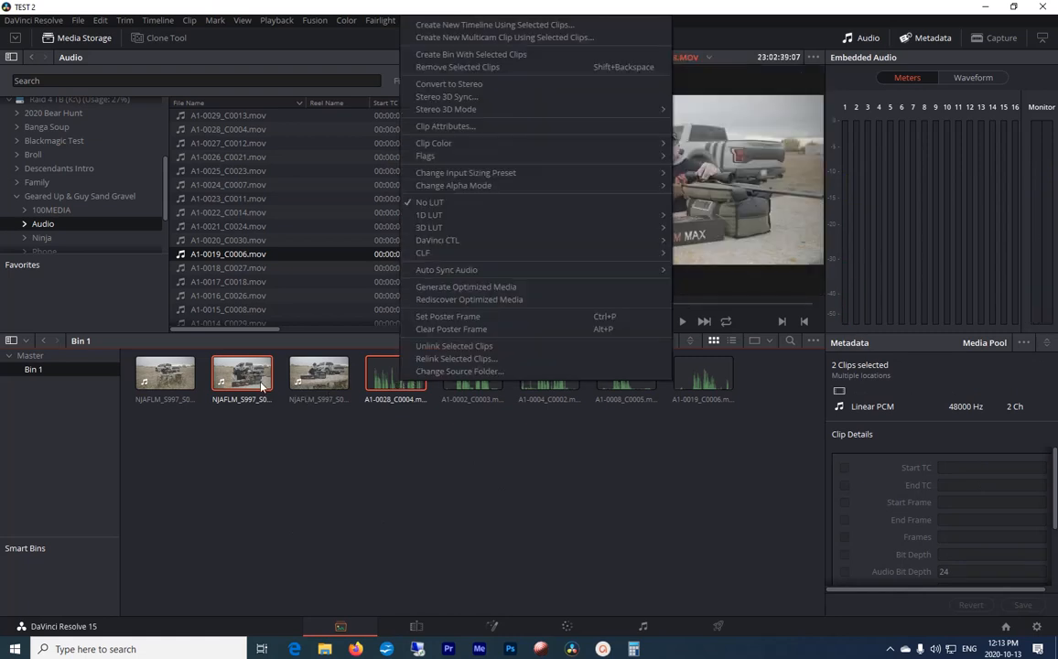
mouse_move(604, 270)
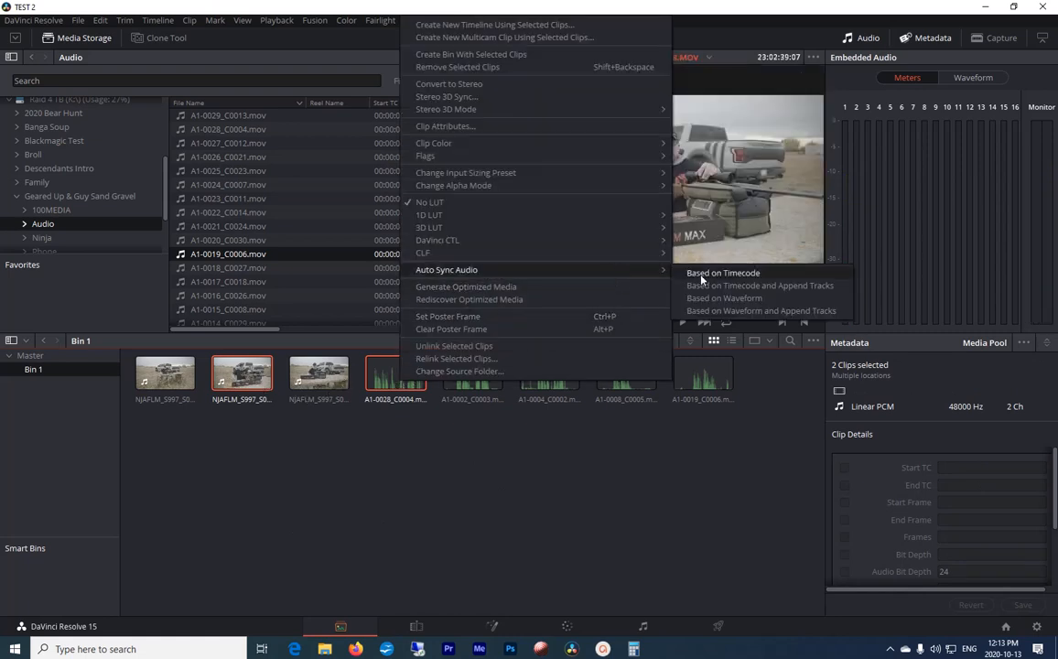
click(727, 298)
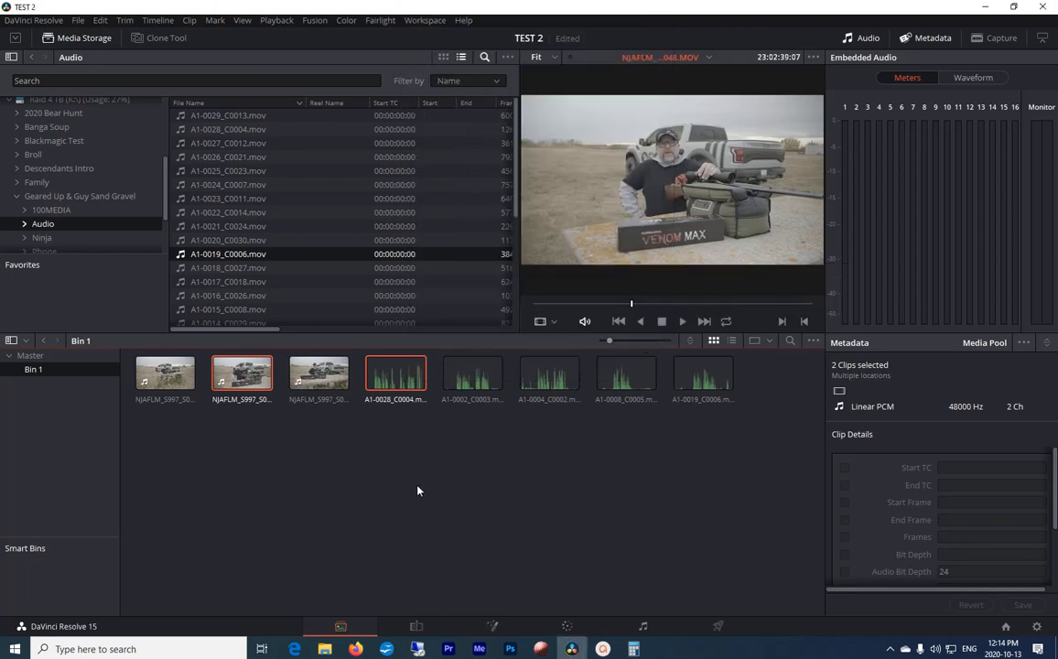
click(260, 432)
Step: Play back part of NJAFLM_S997_S001_T048.MOV to check its synced audio, then stop playback and deselect the clip
click(242, 373)
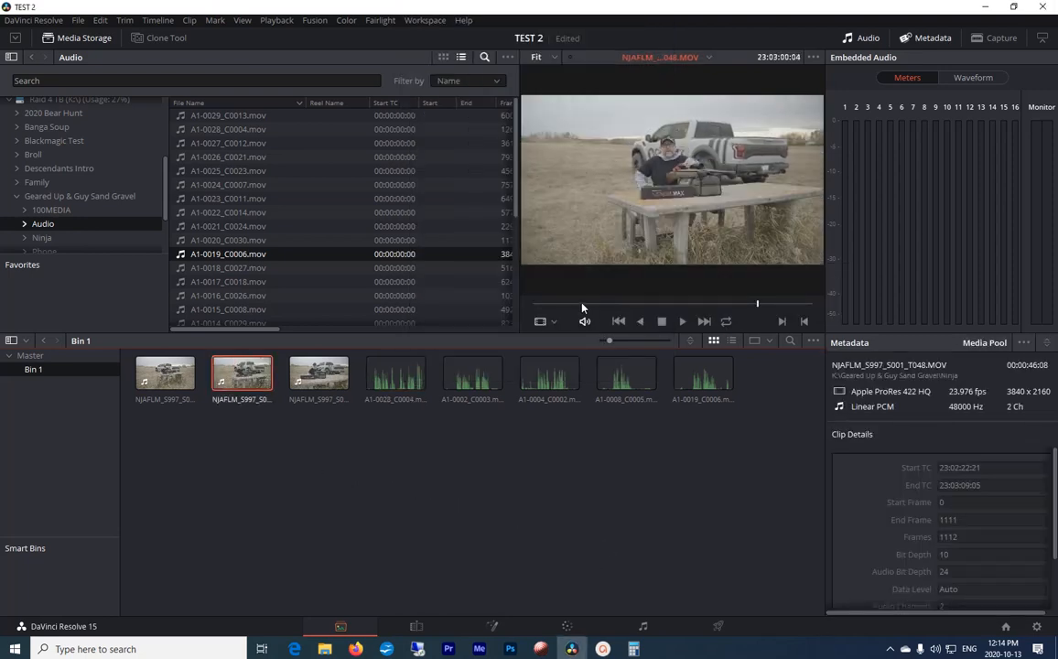
click(582, 305)
key(space)
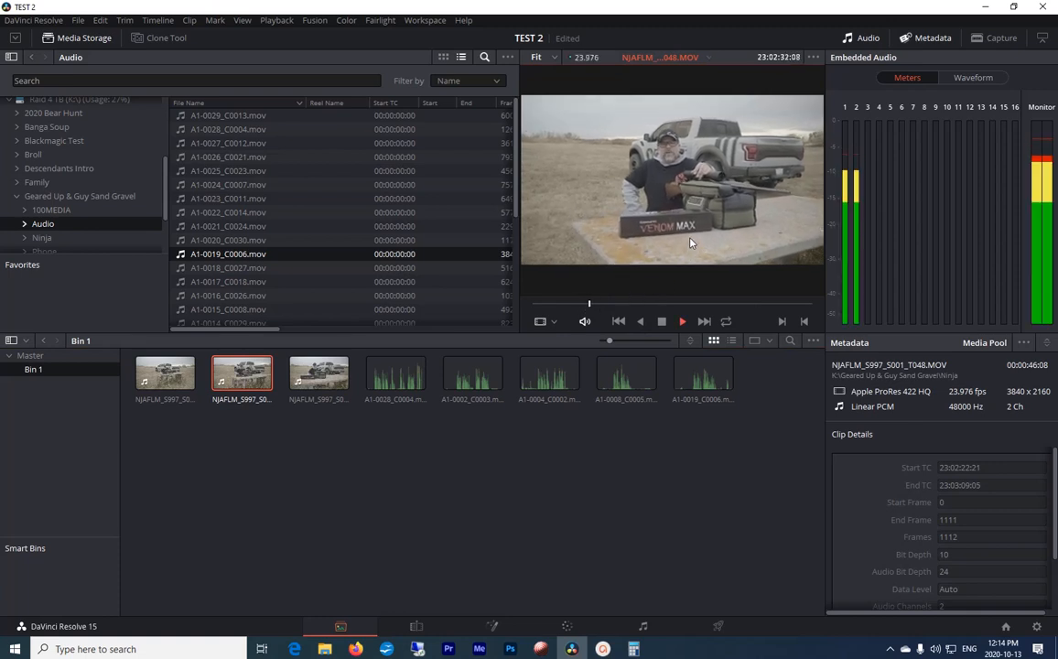
key(space)
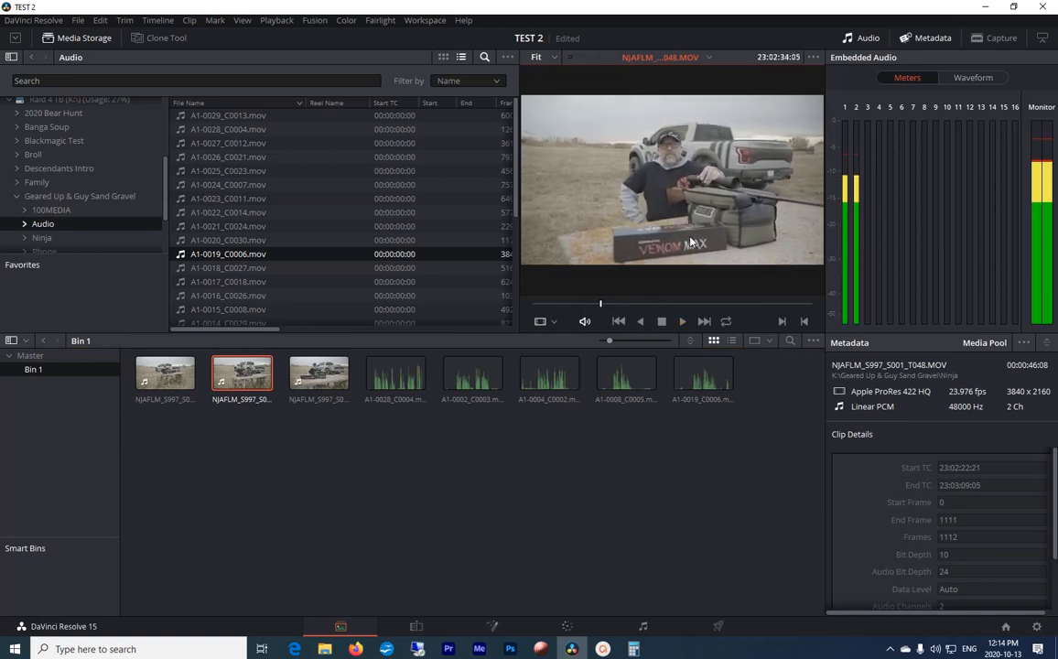
click(431, 476)
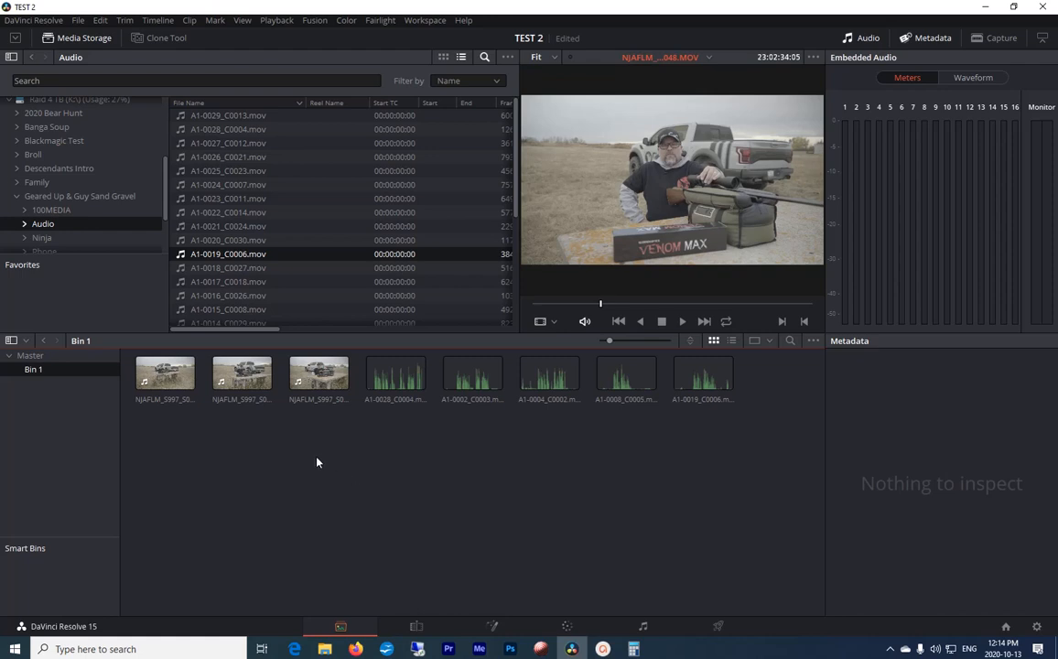
Step: Create a new timeline from the three synced NJAFLM video clips, keeping the default timeline settings
drag(309, 449, 174, 375)
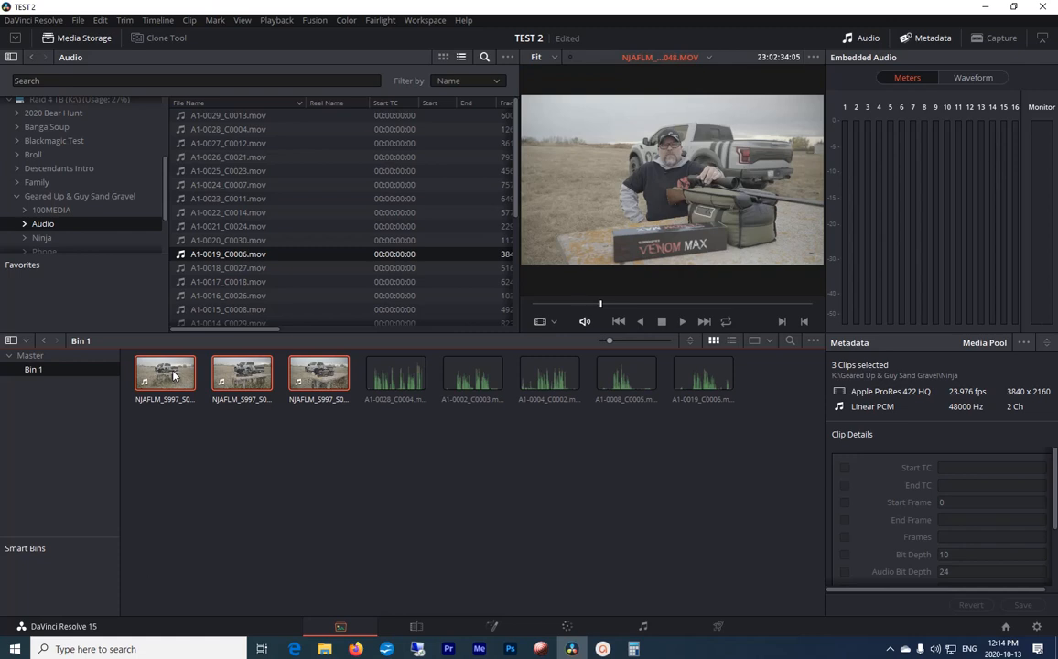
right_click(174, 376)
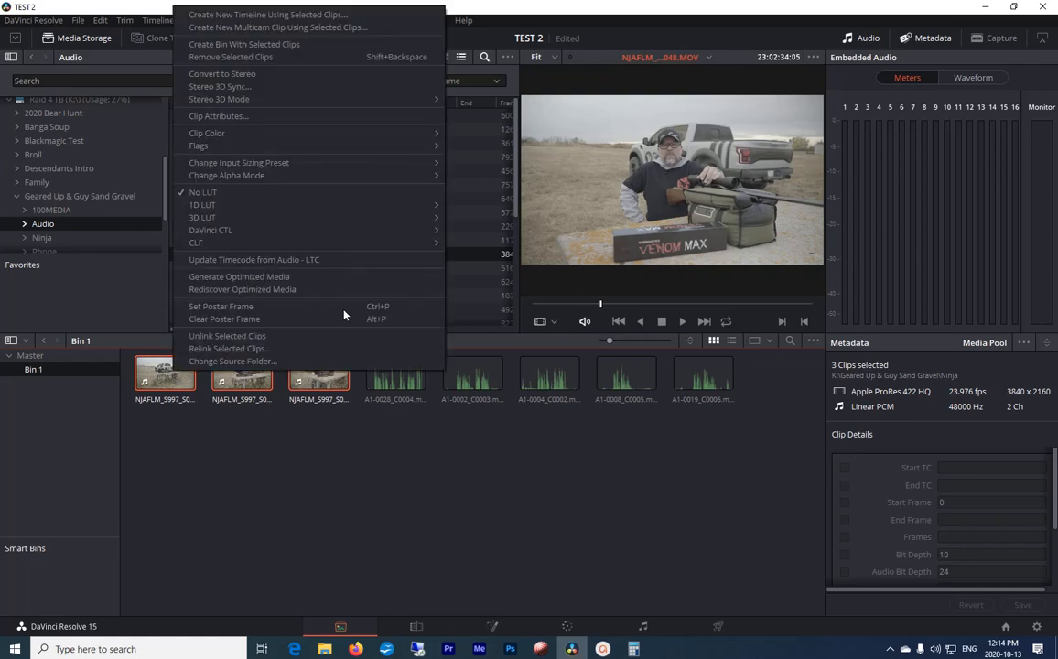
click(272, 16)
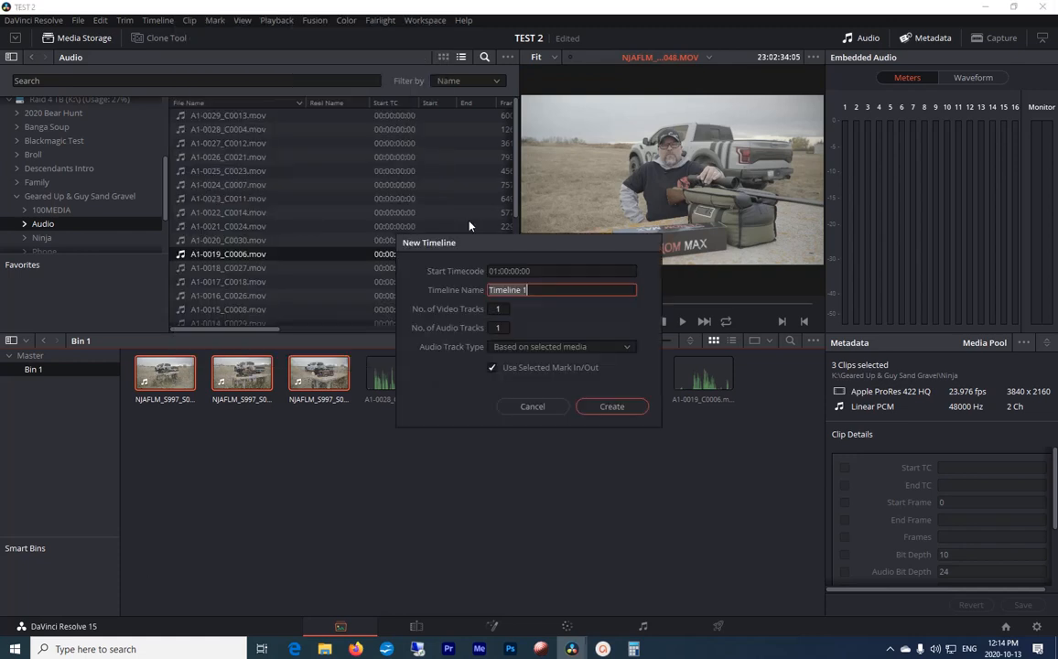
click(609, 405)
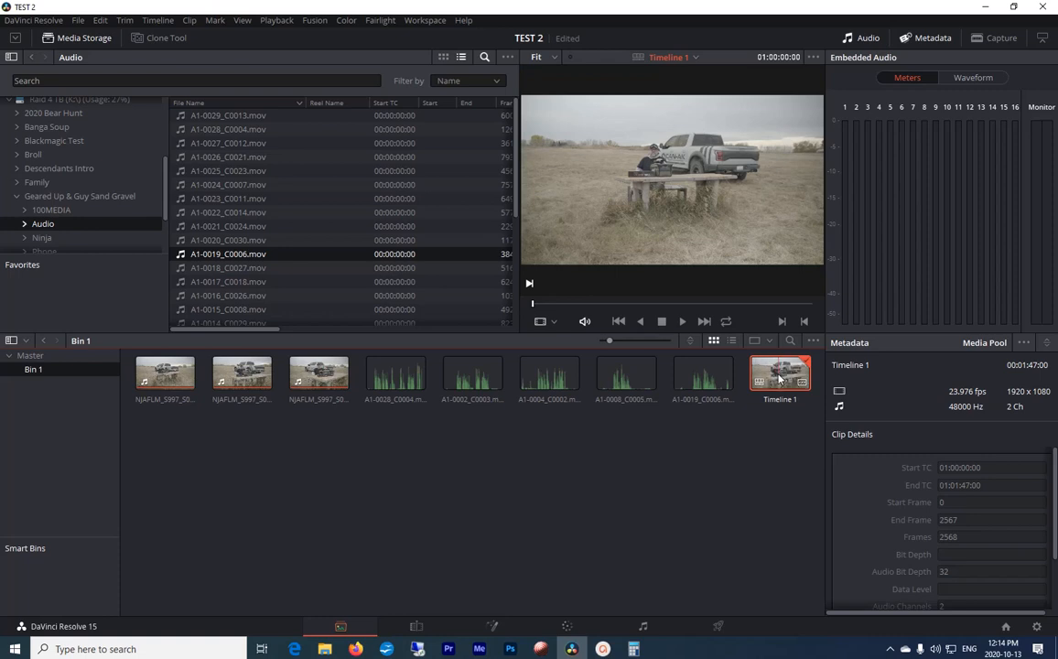
Step: Open the new timeline on the Edit page and scrub through its three clips to review them
click(416, 627)
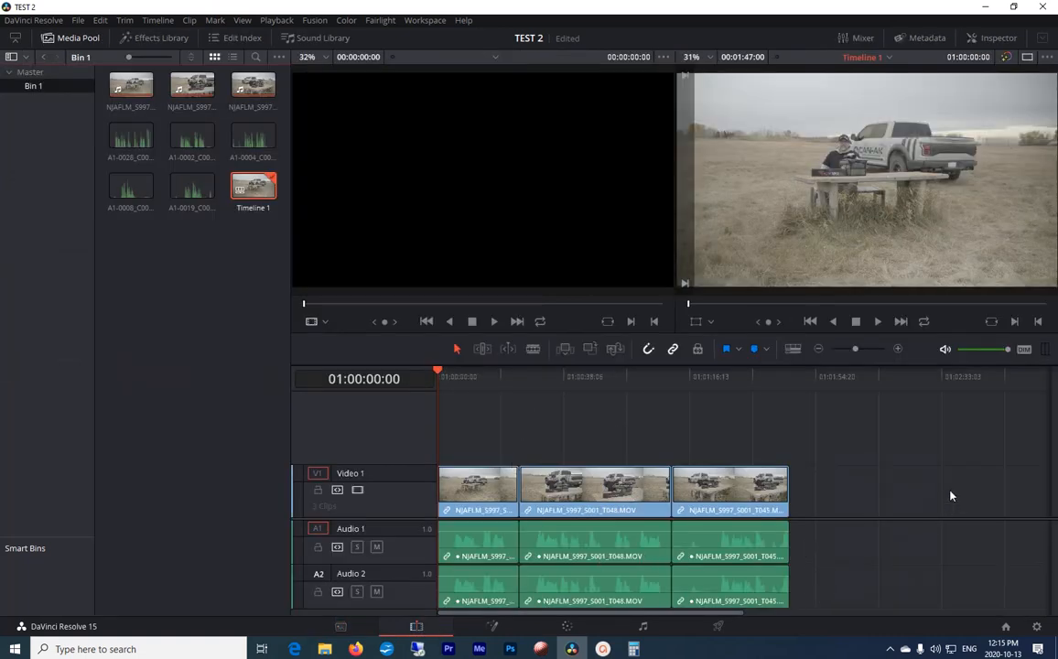
drag(469, 382, 480, 380)
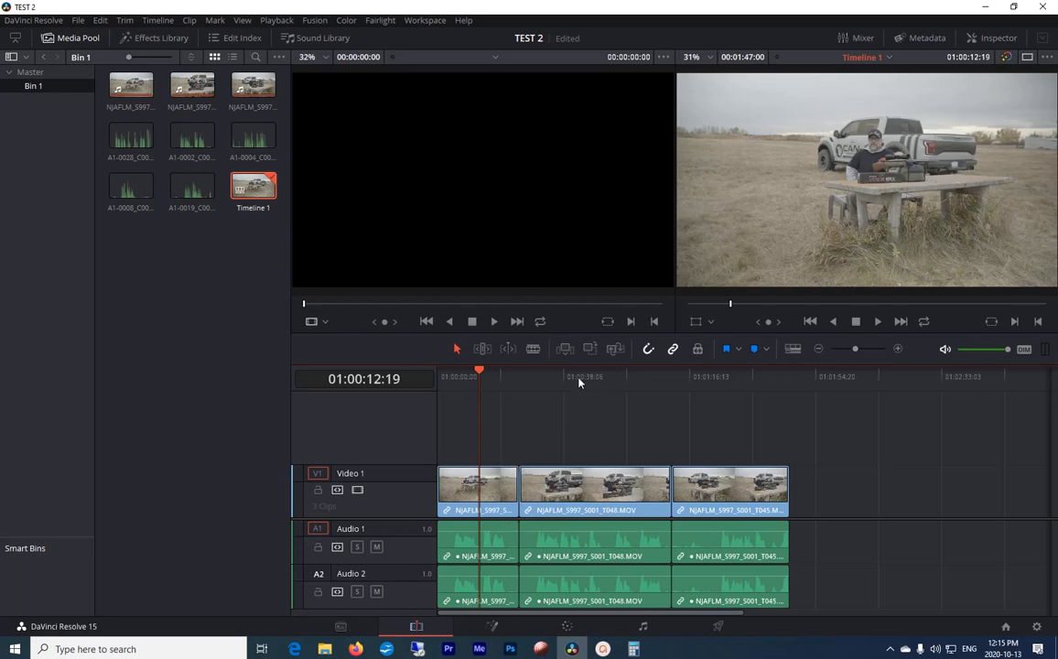
drag(569, 382, 753, 384)
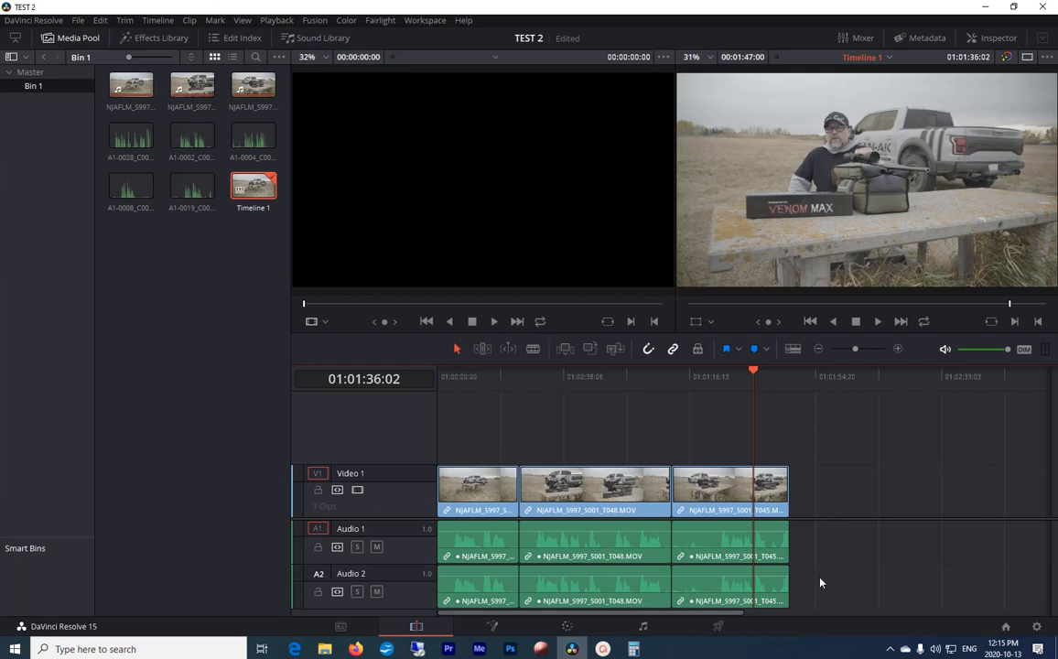
Step: On the Deliver page, set the custom render's video format to QuickTime and its codec to DNxHR
click(717, 628)
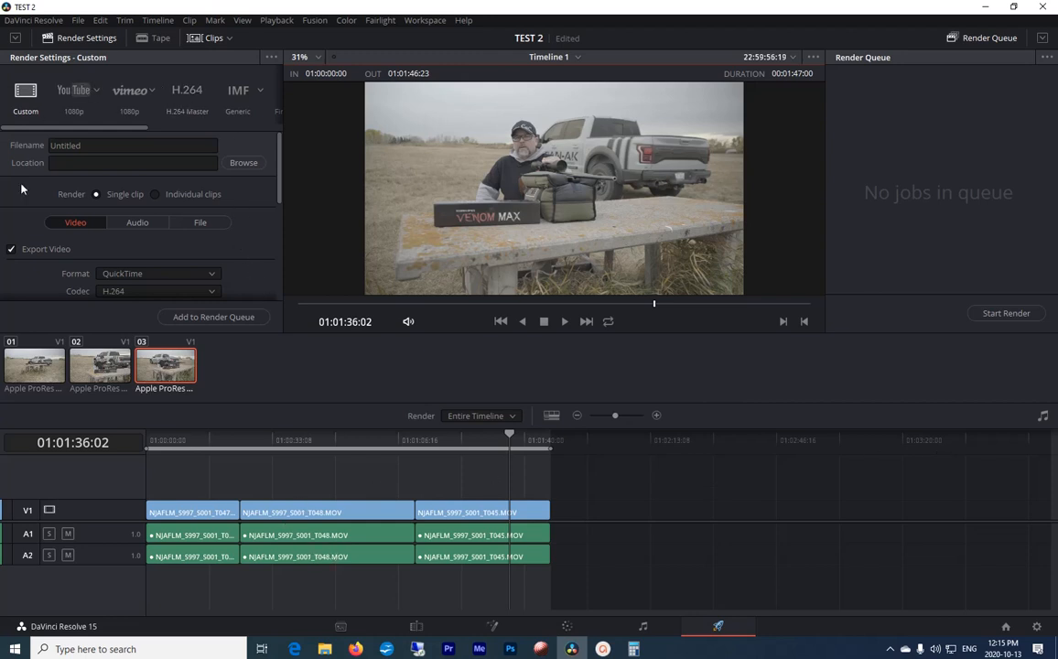
drag(279, 178, 279, 203)
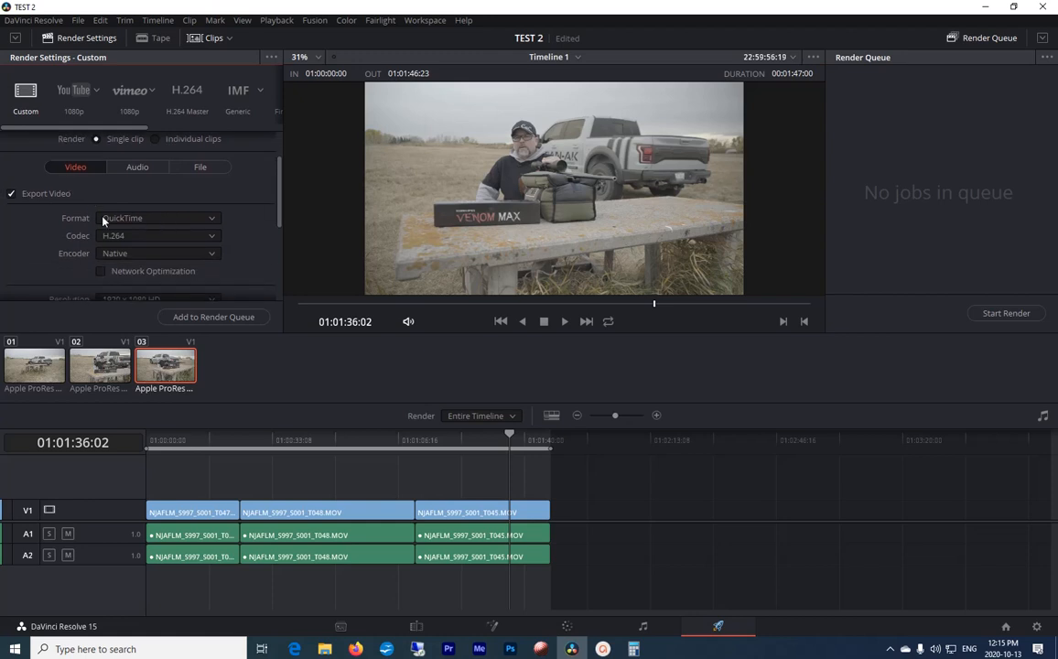
click(181, 222)
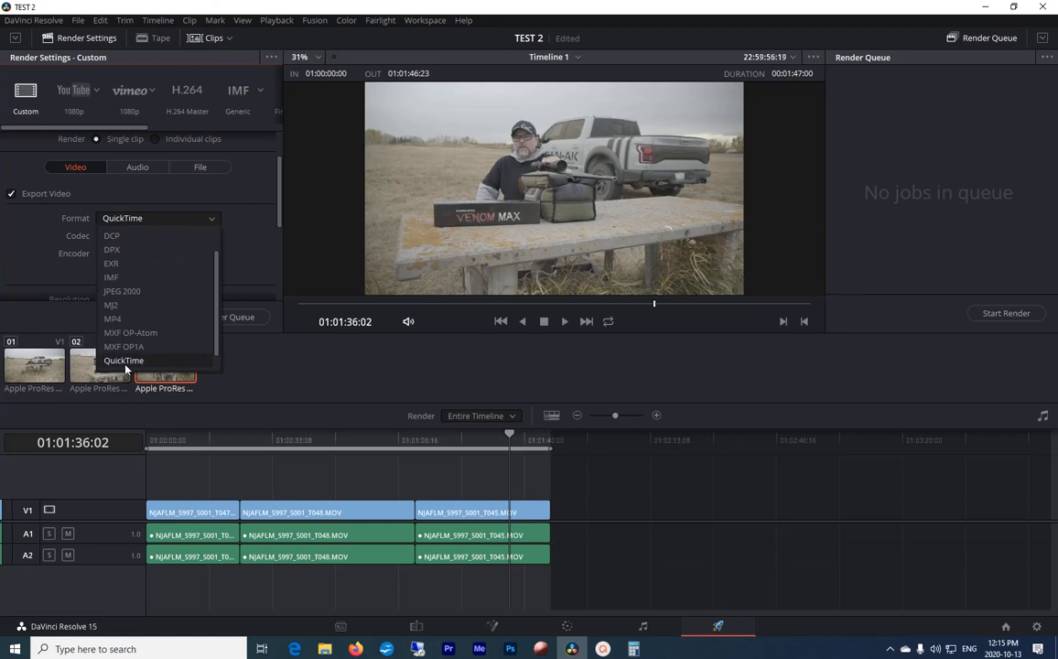
click(127, 363)
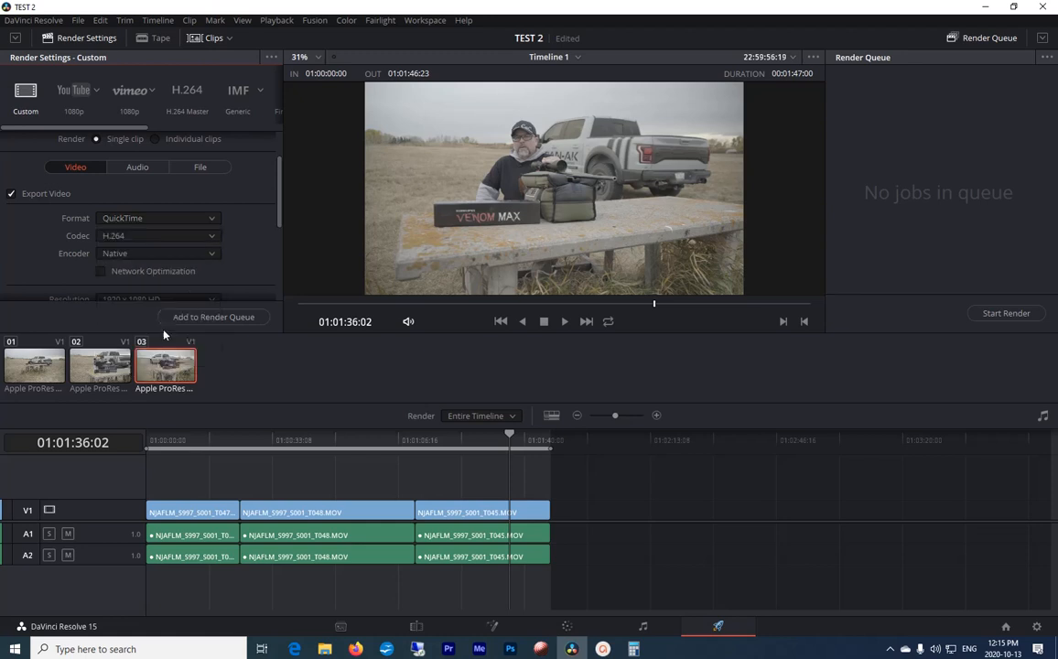
click(207, 237)
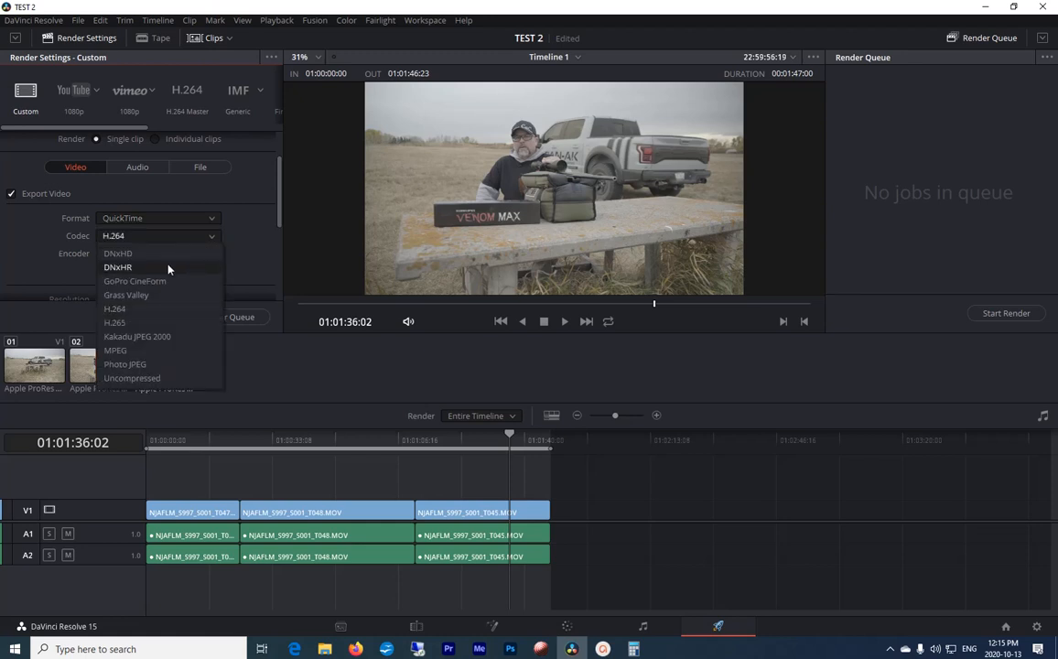
click(171, 267)
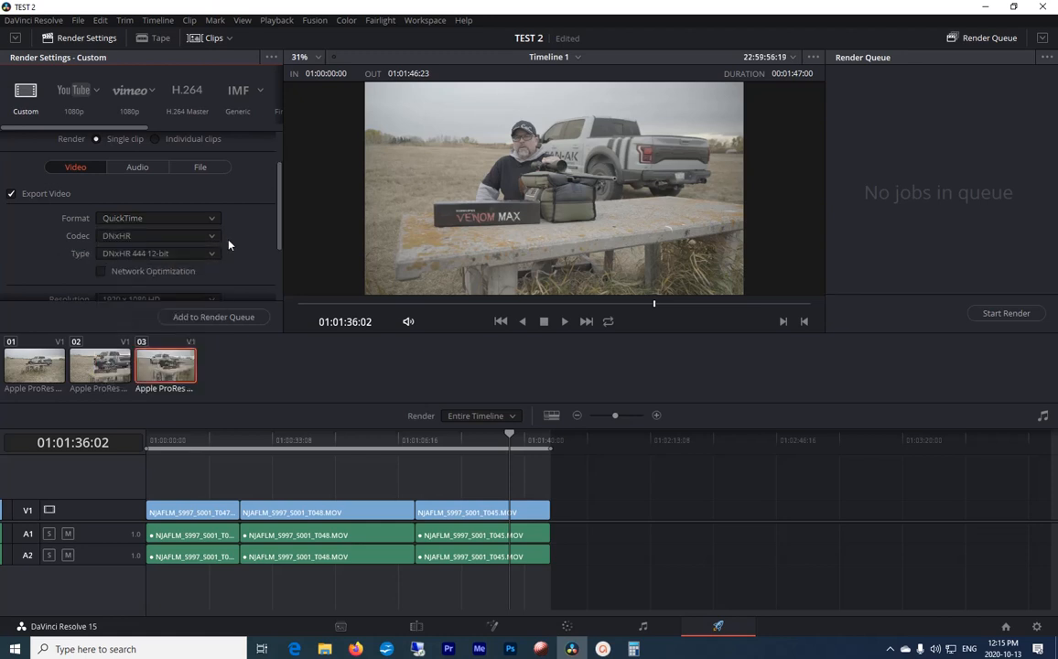
Step: Set the render's codec type to DNxHR SQ and render the timeline as individual clips
click(150, 255)
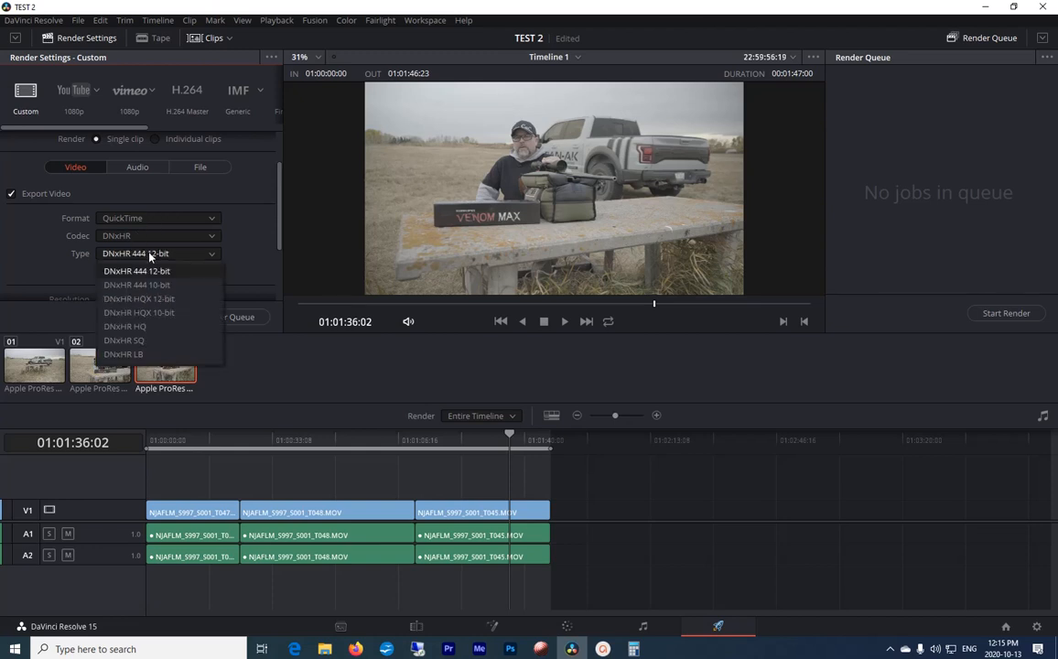
click(147, 341)
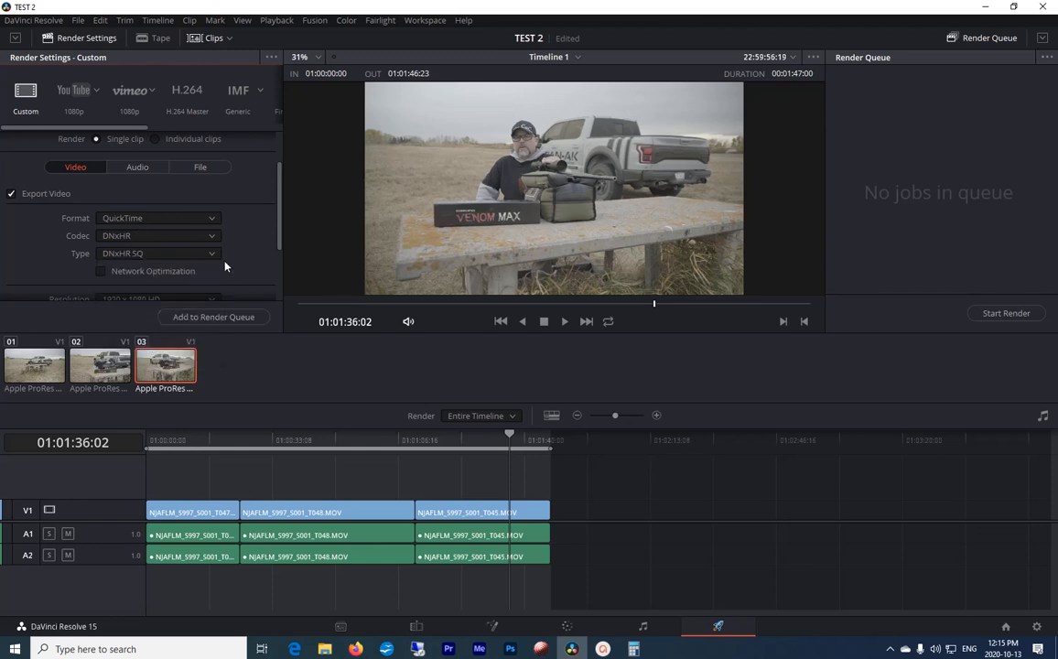
drag(279, 216, 183, 245)
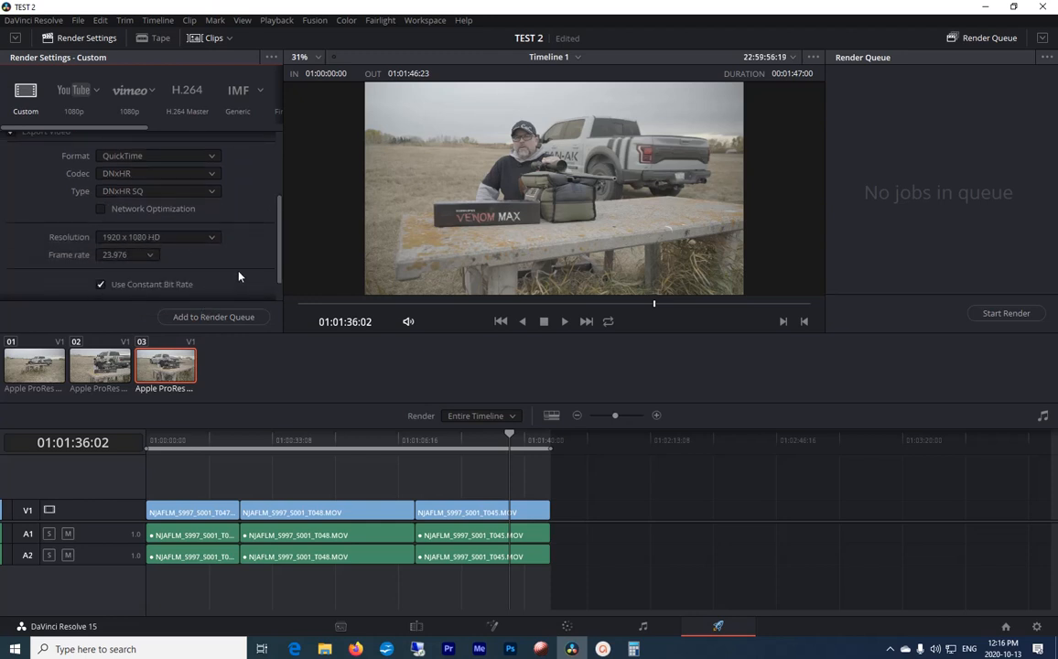
drag(280, 257, 280, 215)
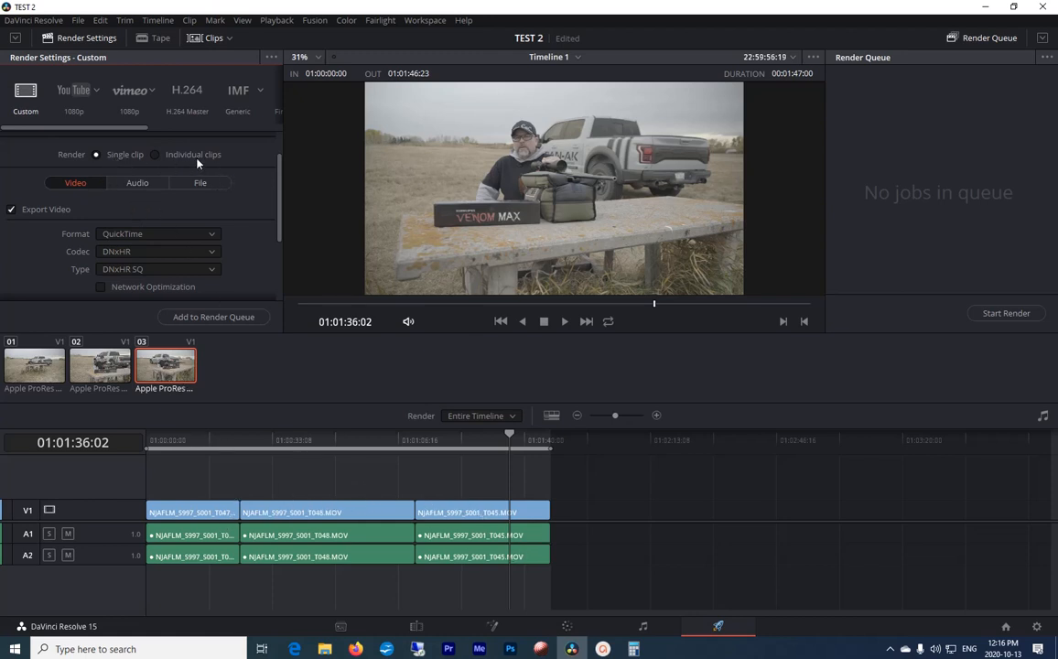
click(155, 155)
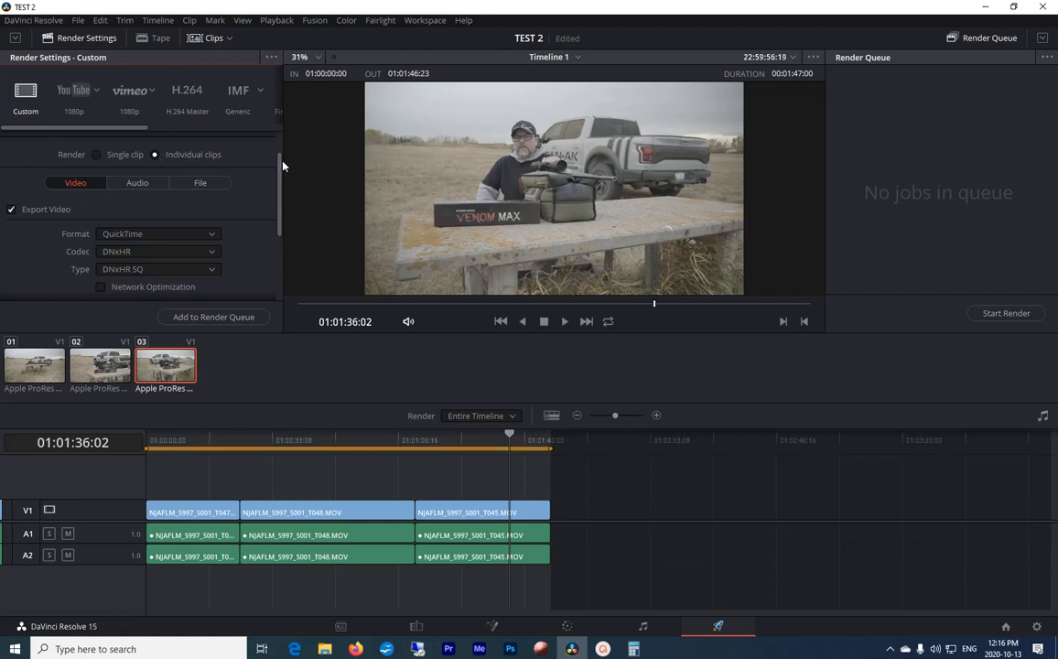
Step: Create a folder named TEST on the Raid 4 TB (K:) drive and choose it as the render location
mouse_move(280, 160)
mouse_down()
mouse_move(281, 241)
mouse_move(281, 140)
mouse_up()
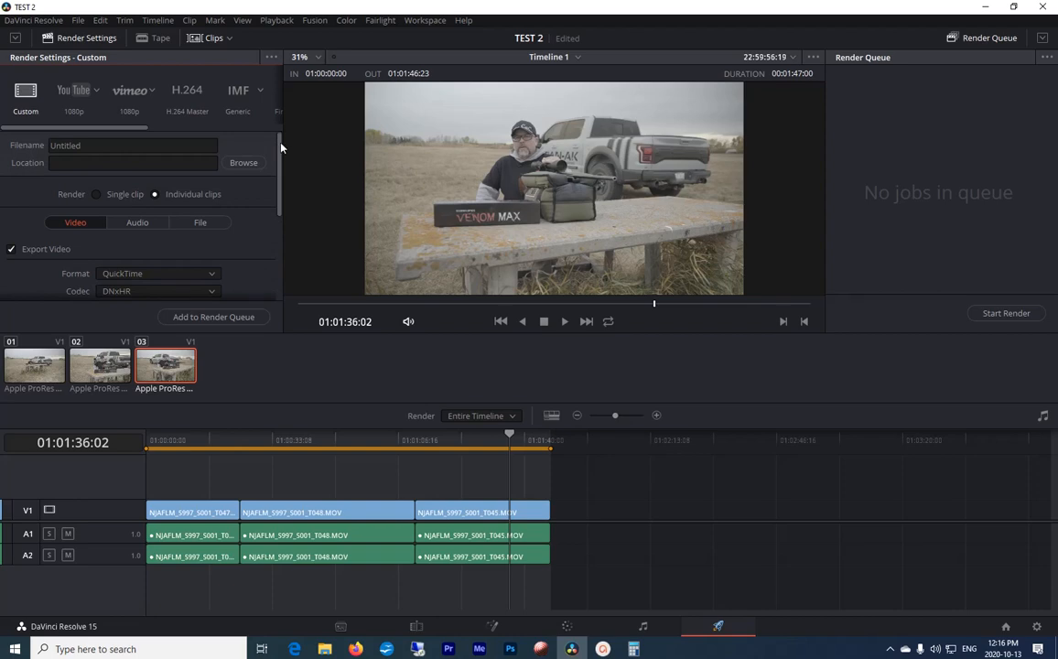
click(251, 165)
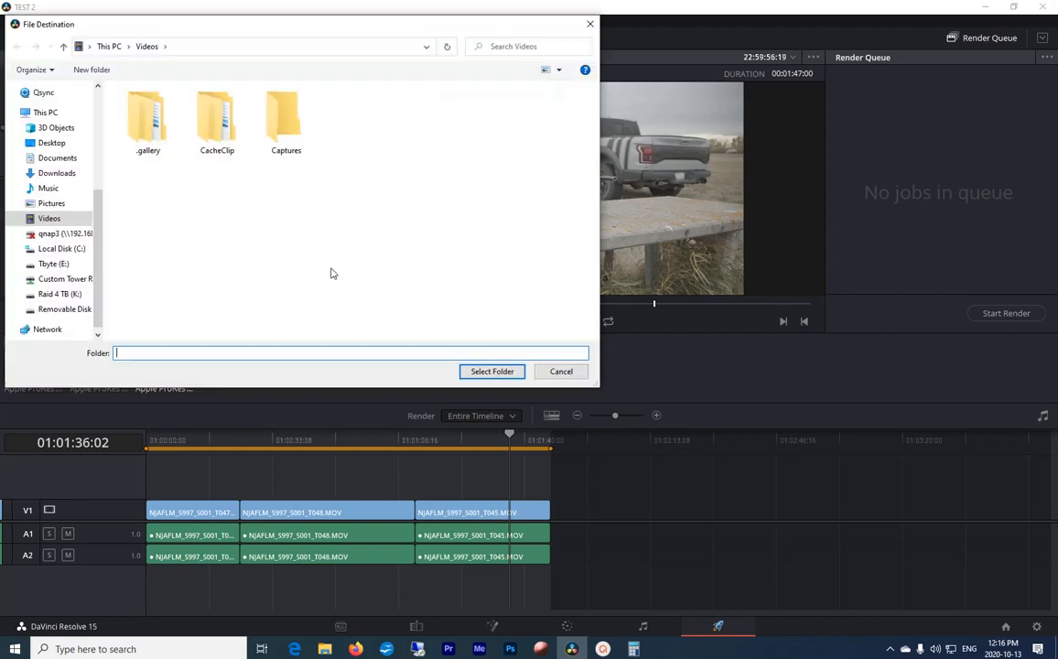
click(59, 274)
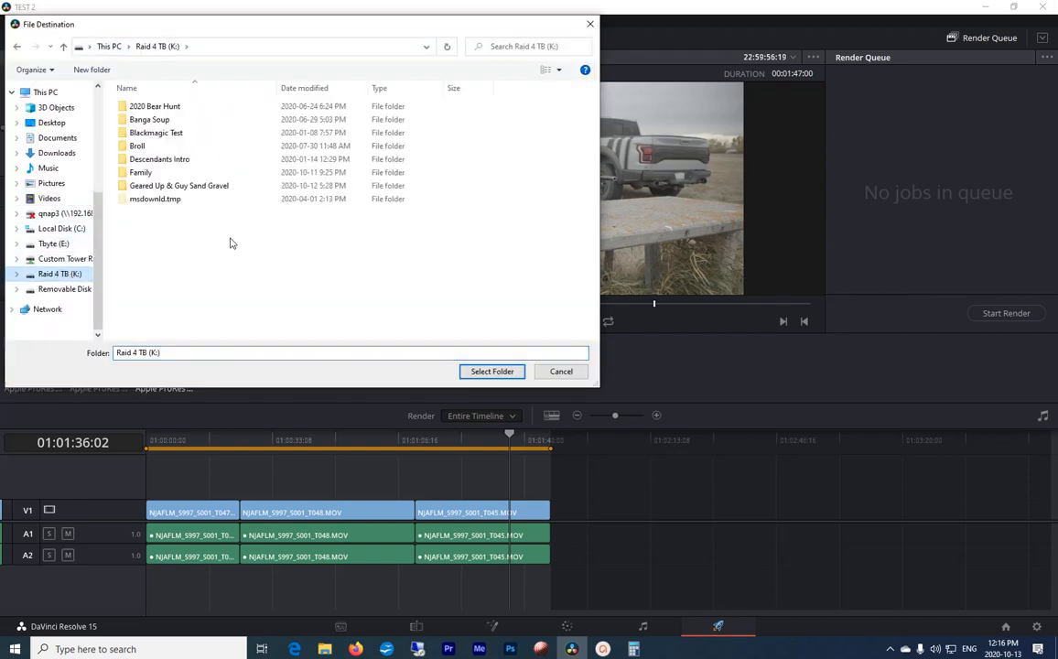
right_click(174, 235)
mouse_move(284, 361)
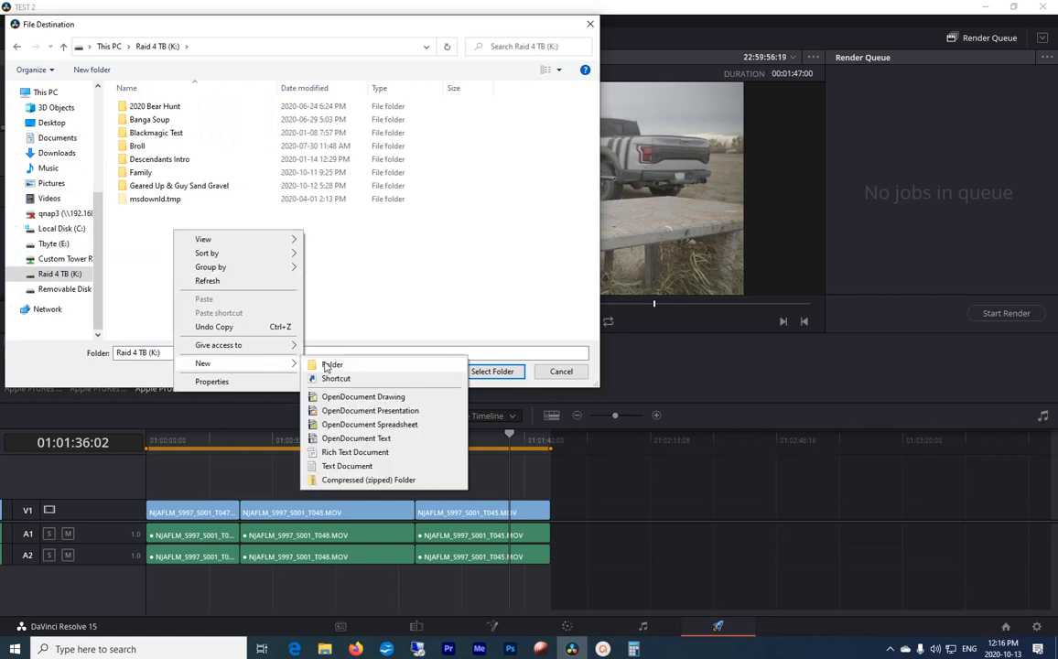
click(334, 365)
text(TEST)
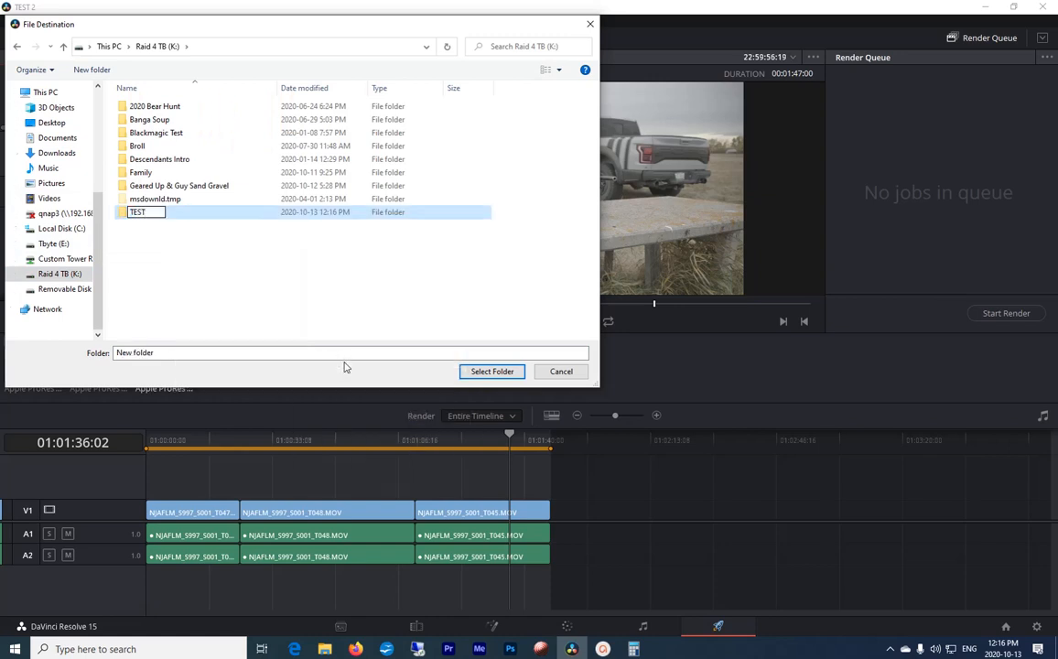
key(Return)
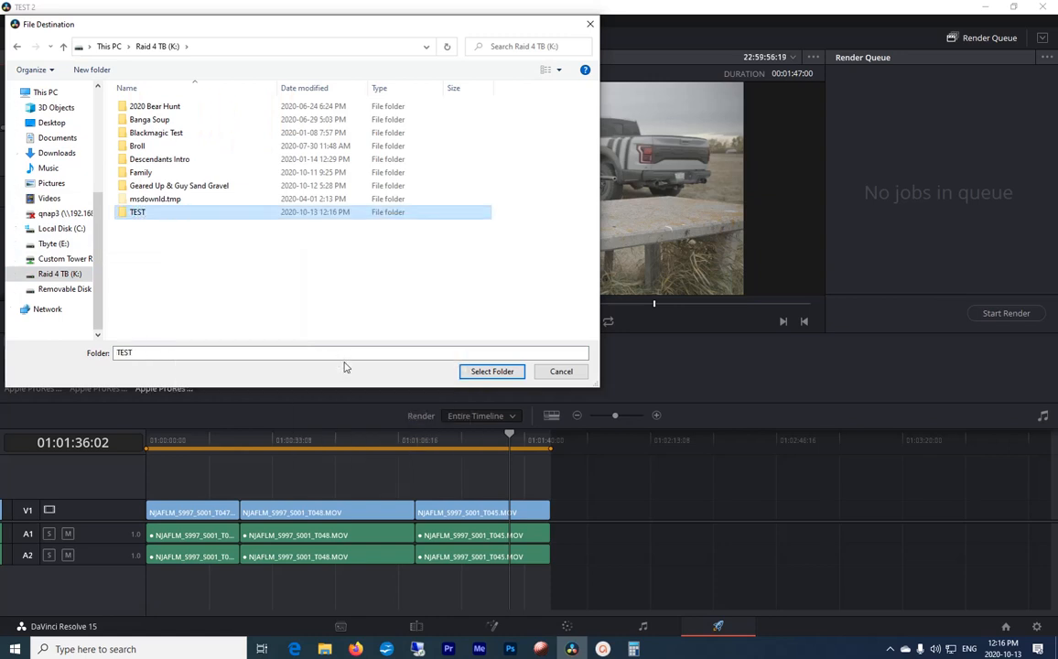
double_click(144, 213)
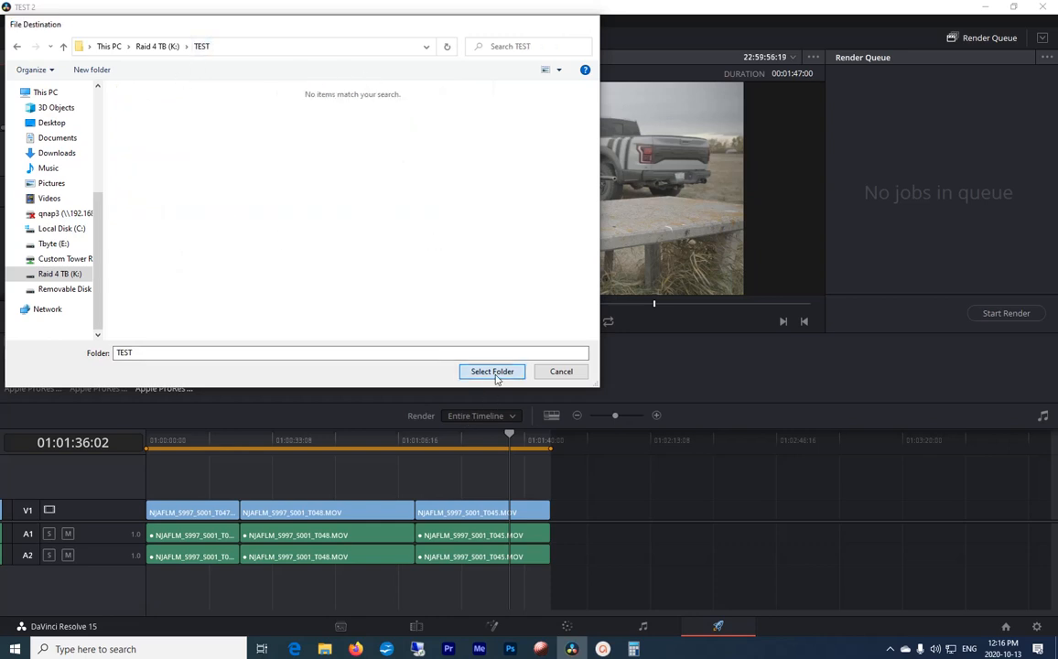
click(499, 371)
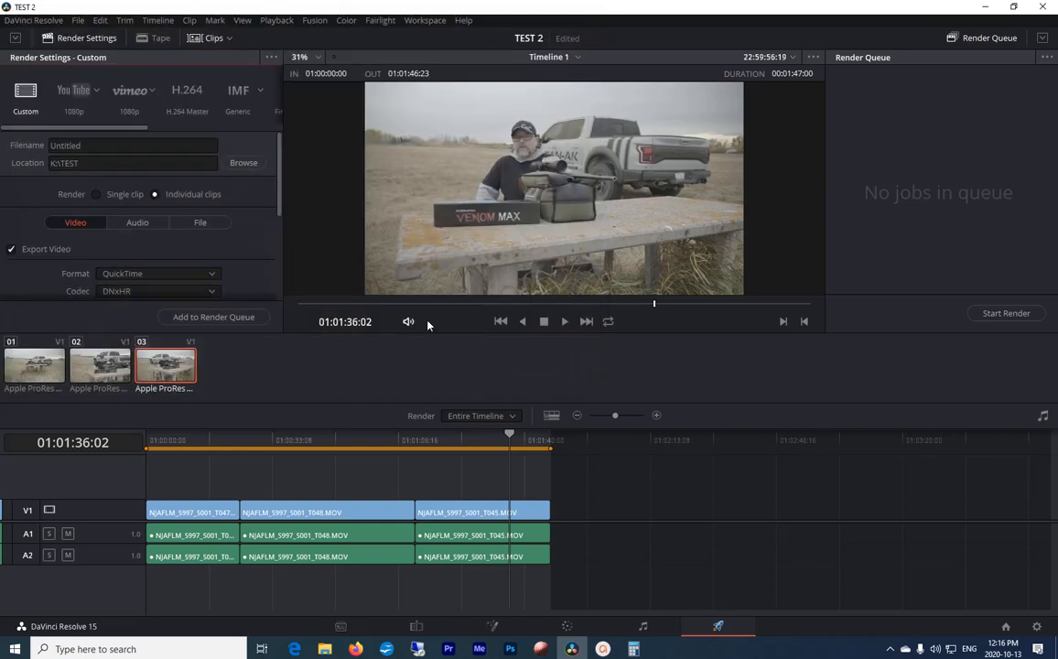
Step: Set the exported audio's channels to Same as source and its bit depth to 16
click(136, 223)
drag(279, 196, 281, 240)
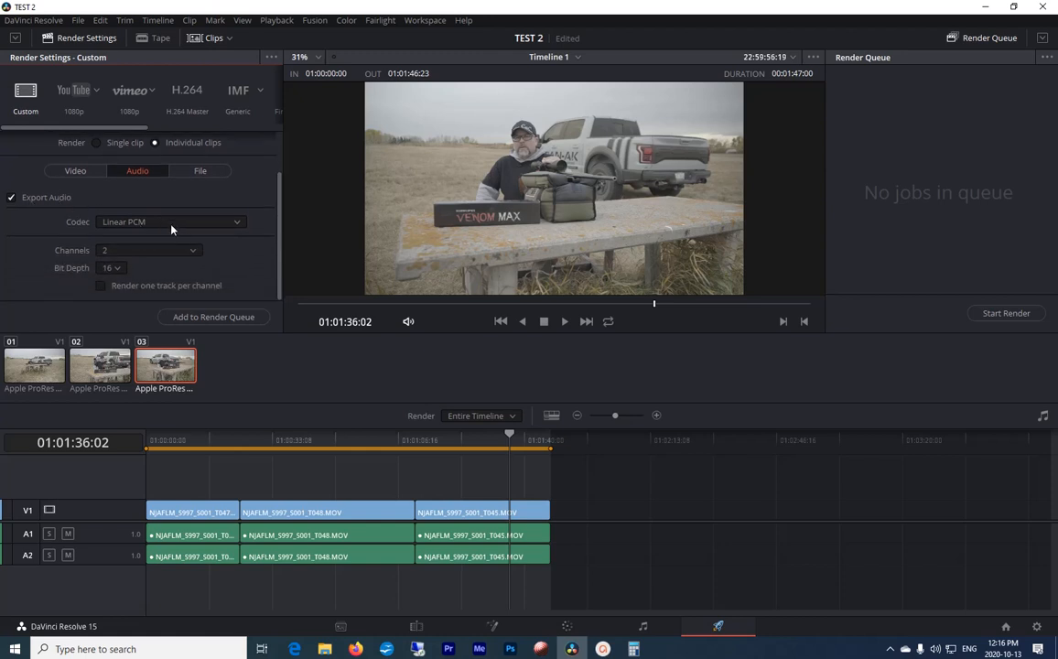
click(142, 251)
click(138, 271)
click(117, 269)
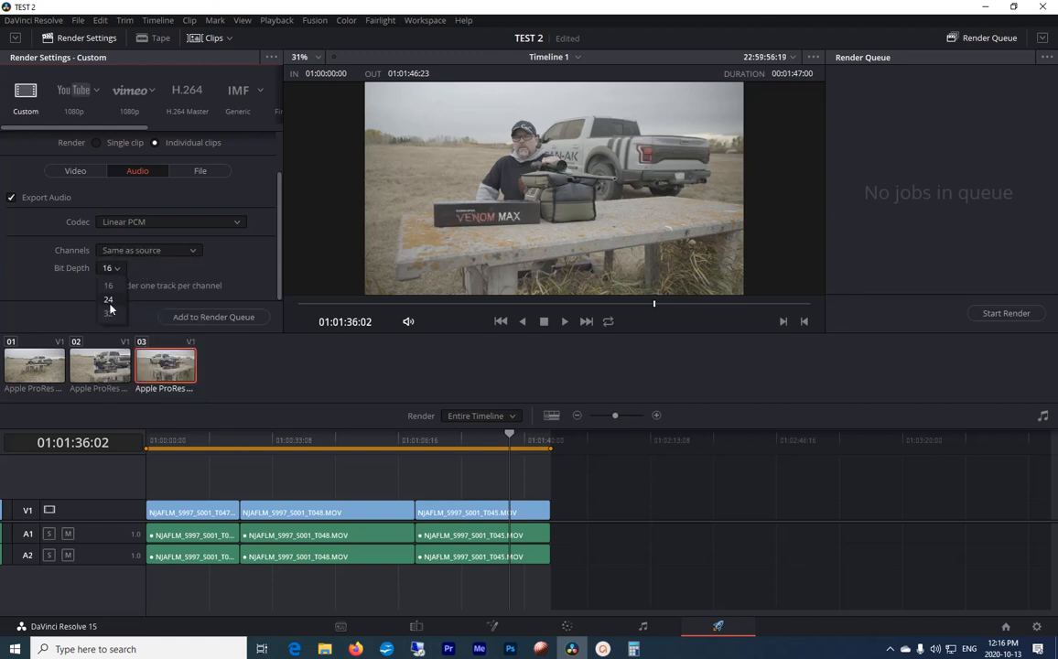
click(104, 283)
Step: Set the rendered files to use the Source Name as their filename
click(200, 172)
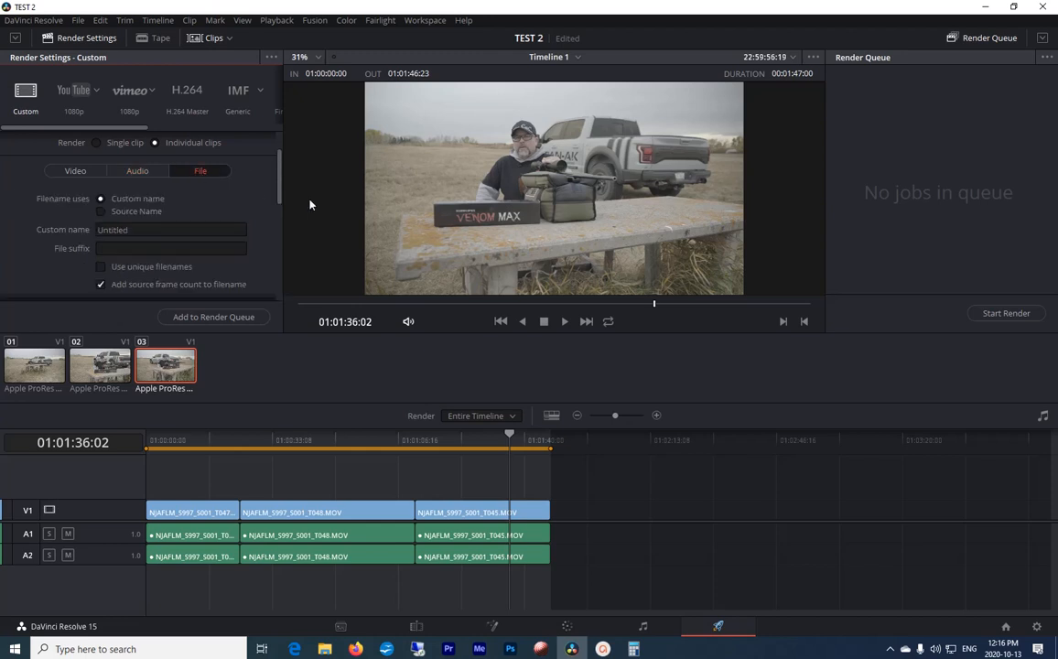
click(116, 214)
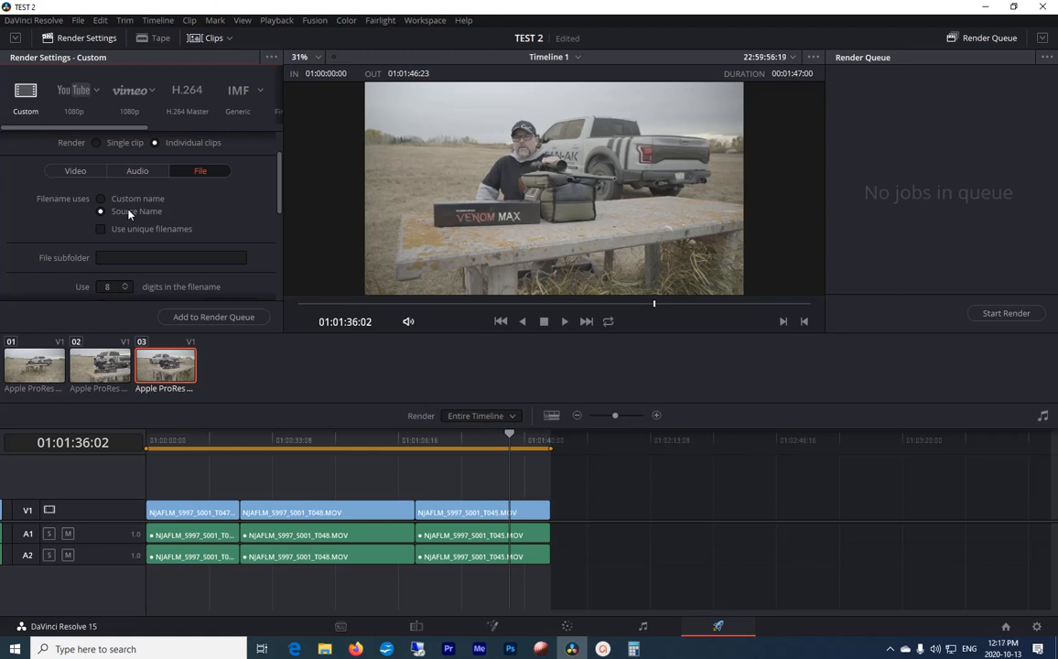
drag(281, 202, 280, 152)
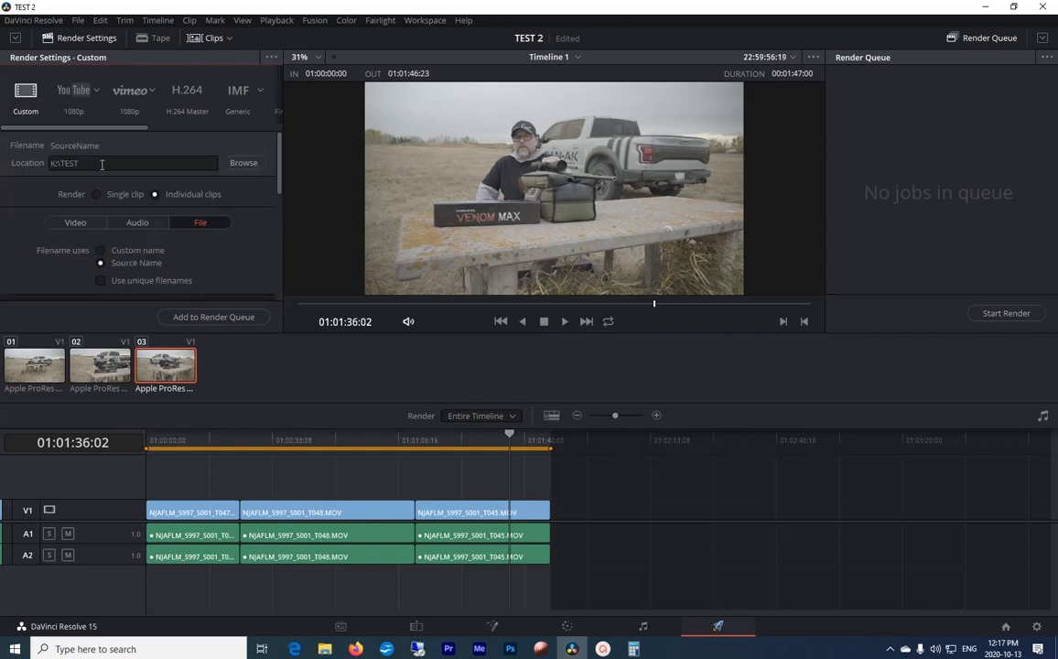
Step: Add Timeline 1 to the render queue at maximum render speed and start rendering
drag(280, 156, 281, 227)
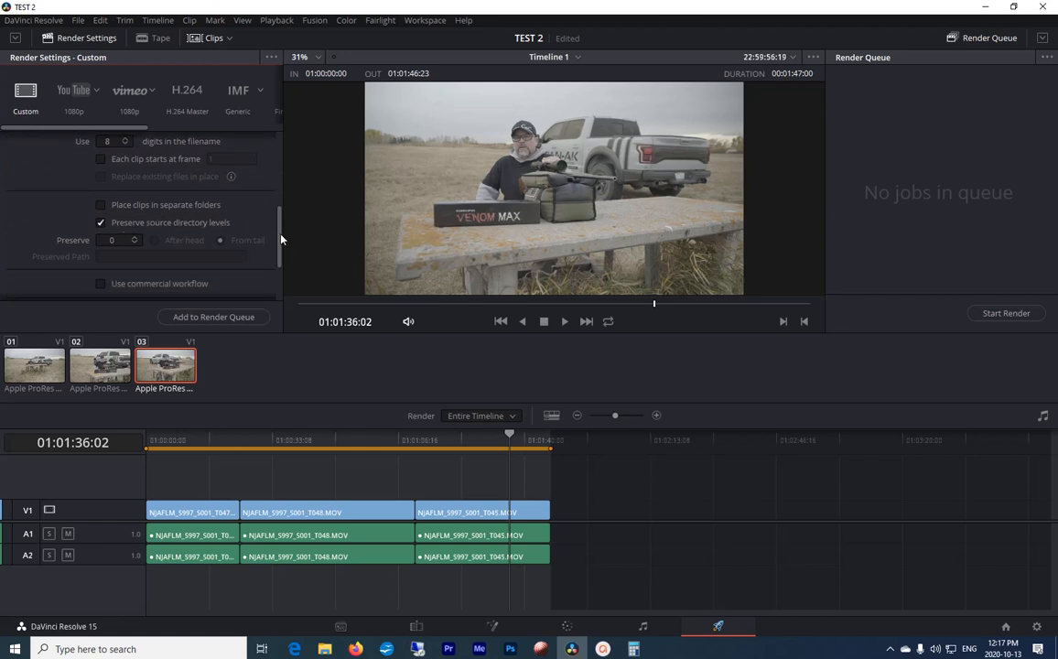
drag(281, 240, 281, 271)
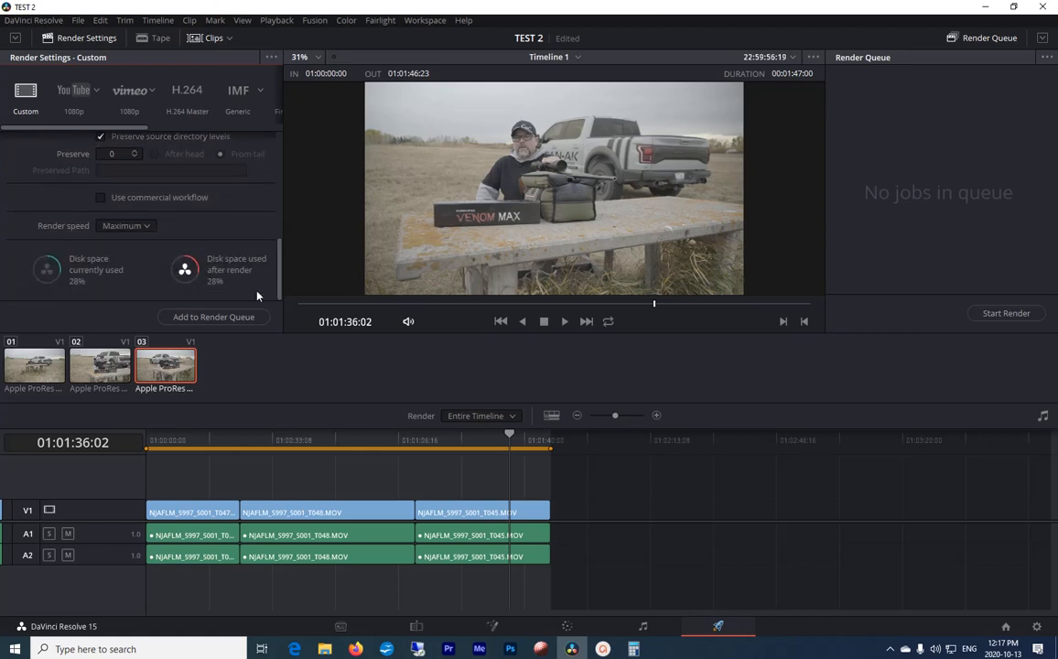
click(216, 318)
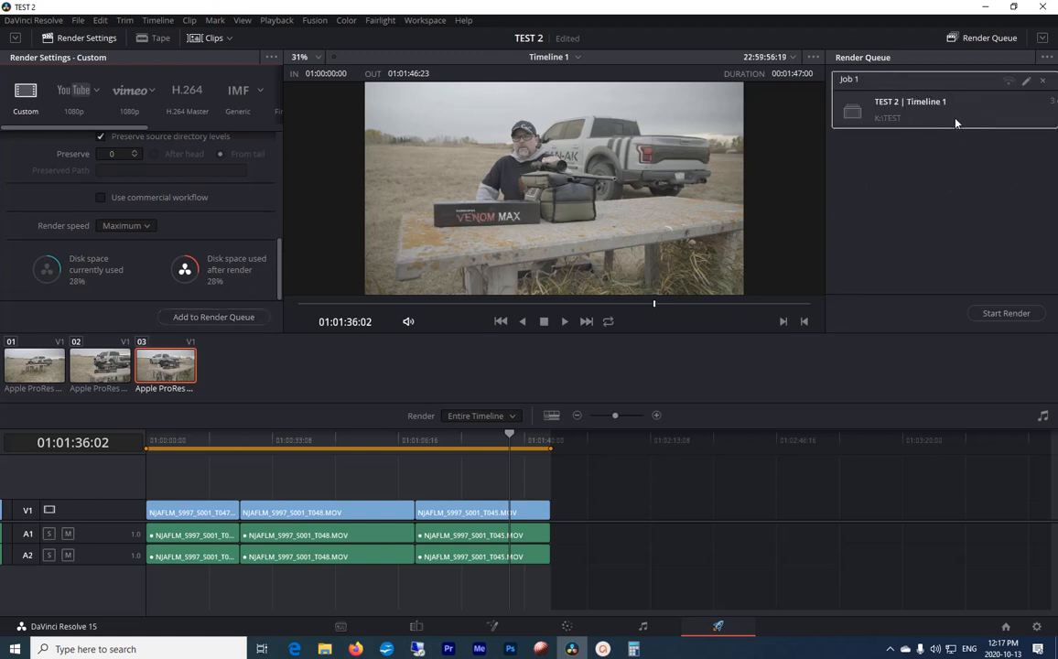
click(1005, 313)
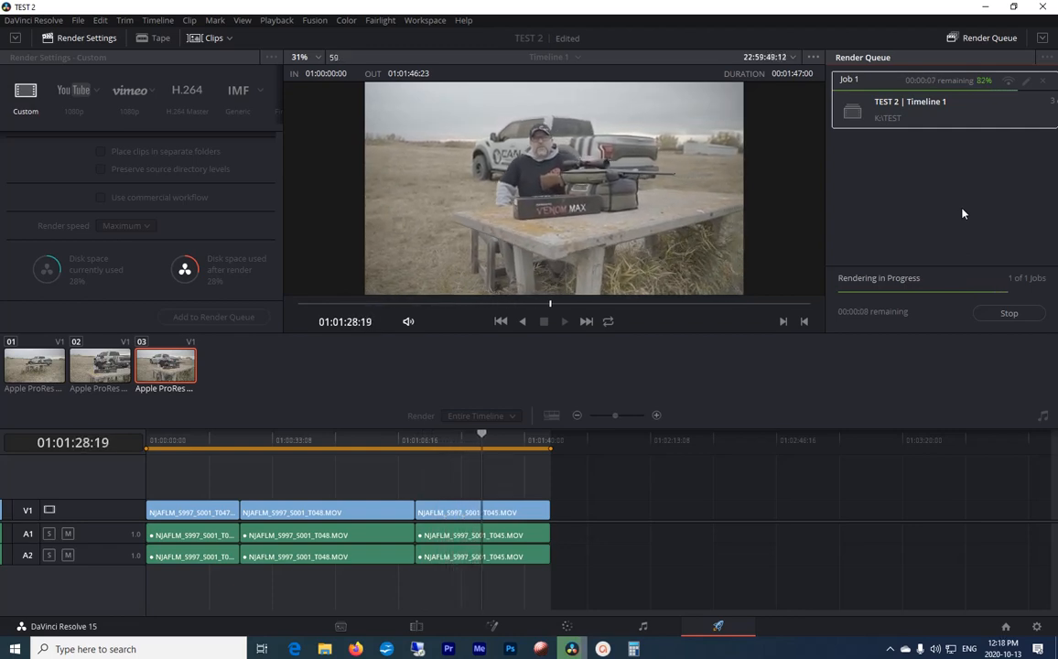
Step: Switch to Adobe Premiere Pro and open the Media Browser, checking the render in DaVinci Resolve before returning
click(449, 649)
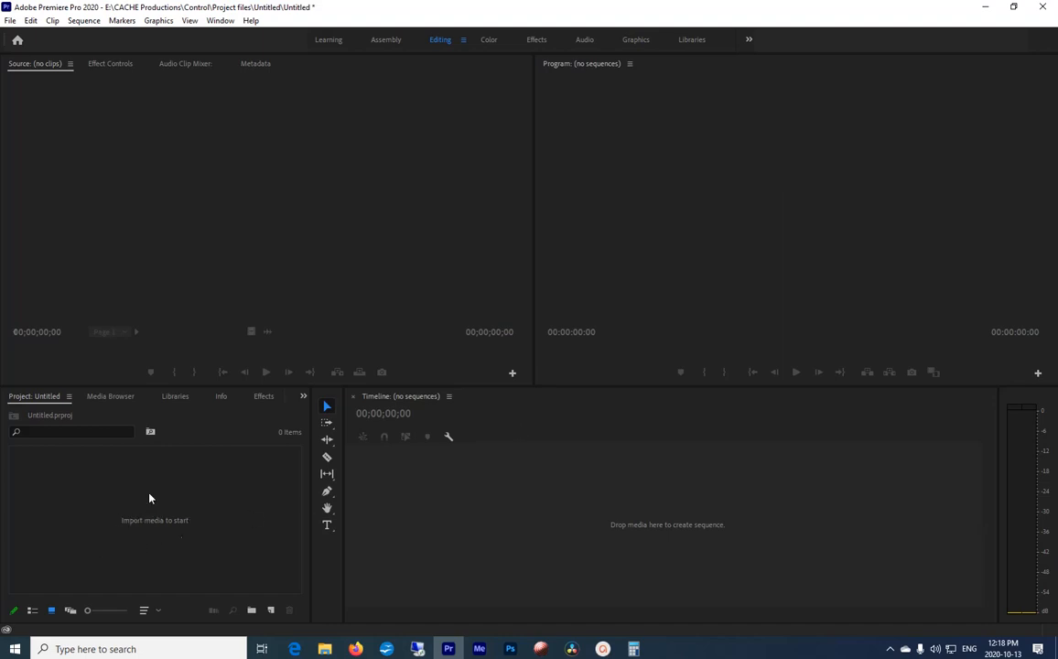
click(107, 404)
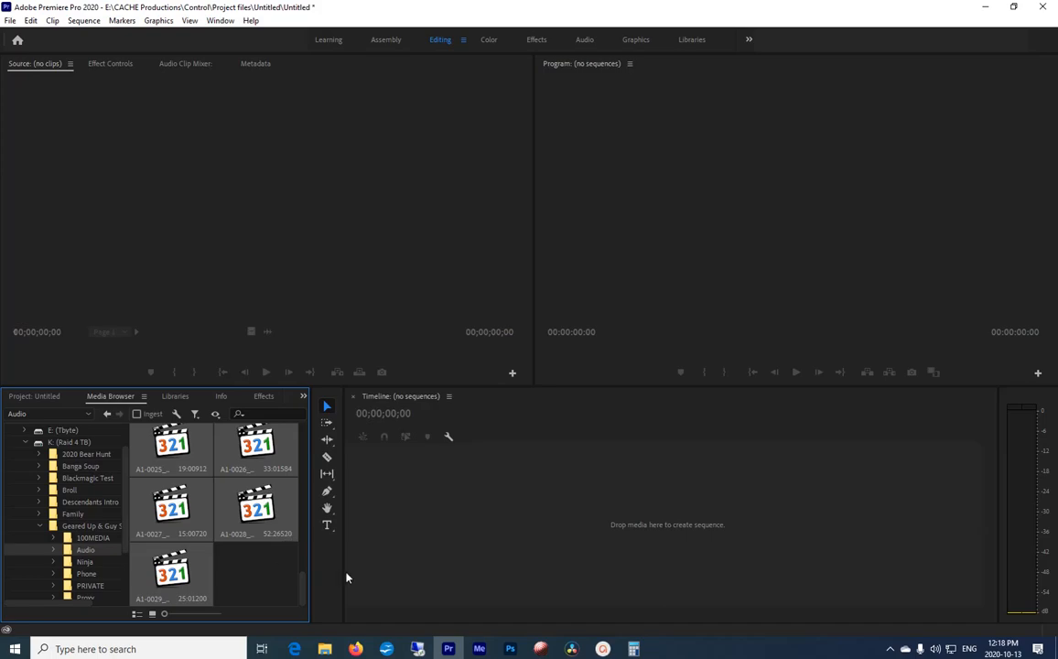
click(571, 649)
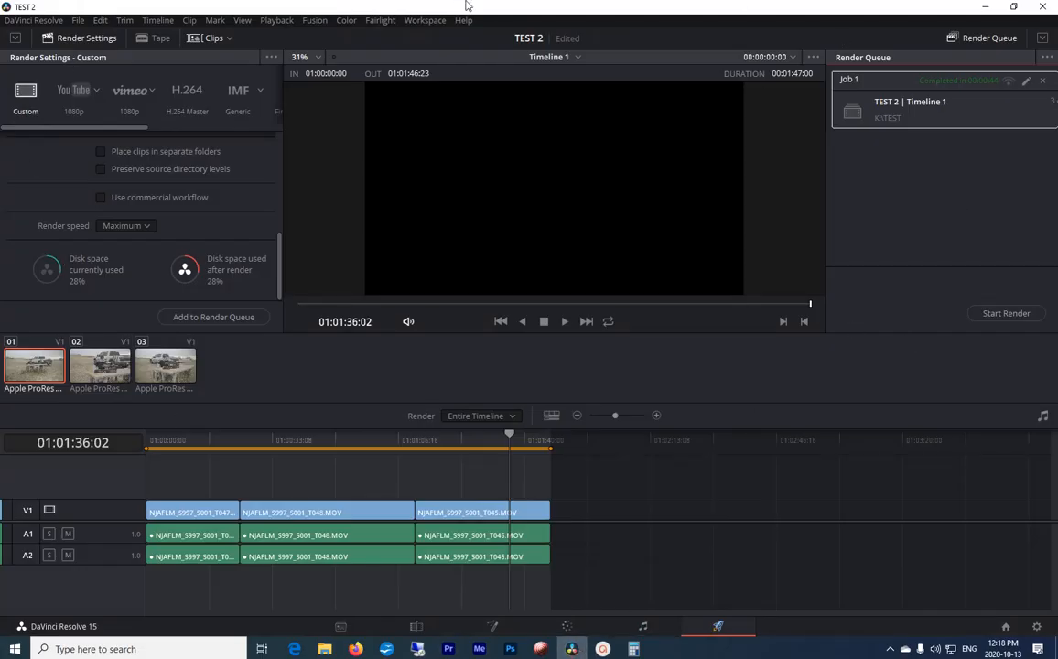
click(984, 10)
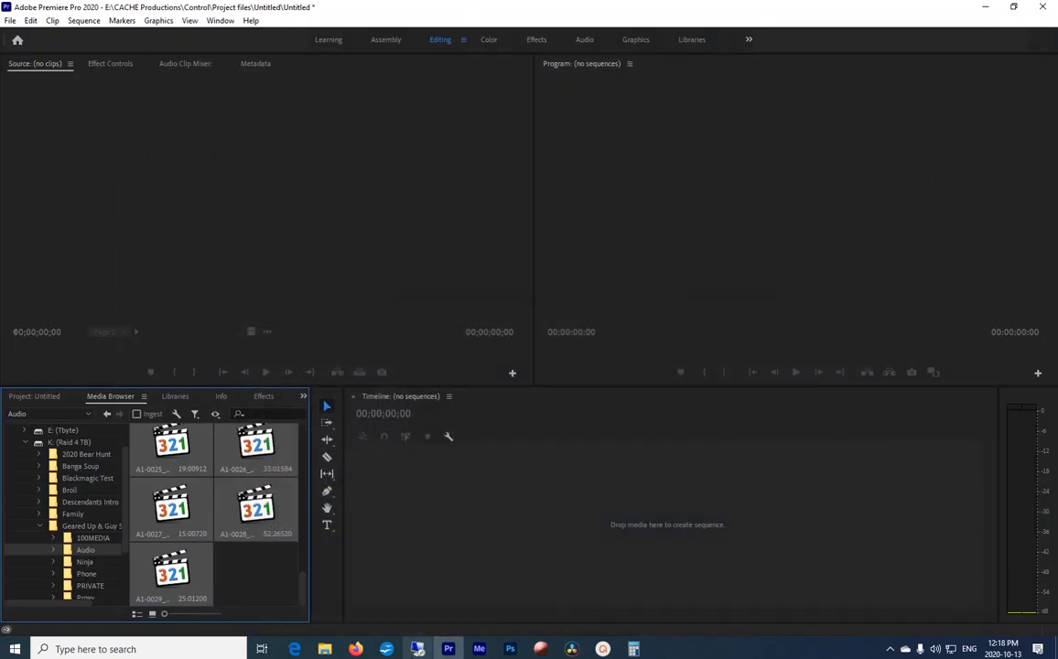
Step: Select all the audio recordings from A1-0001 to A1-0029 in the Audio folder and import them into the project
drag(302, 591, 314, 428)
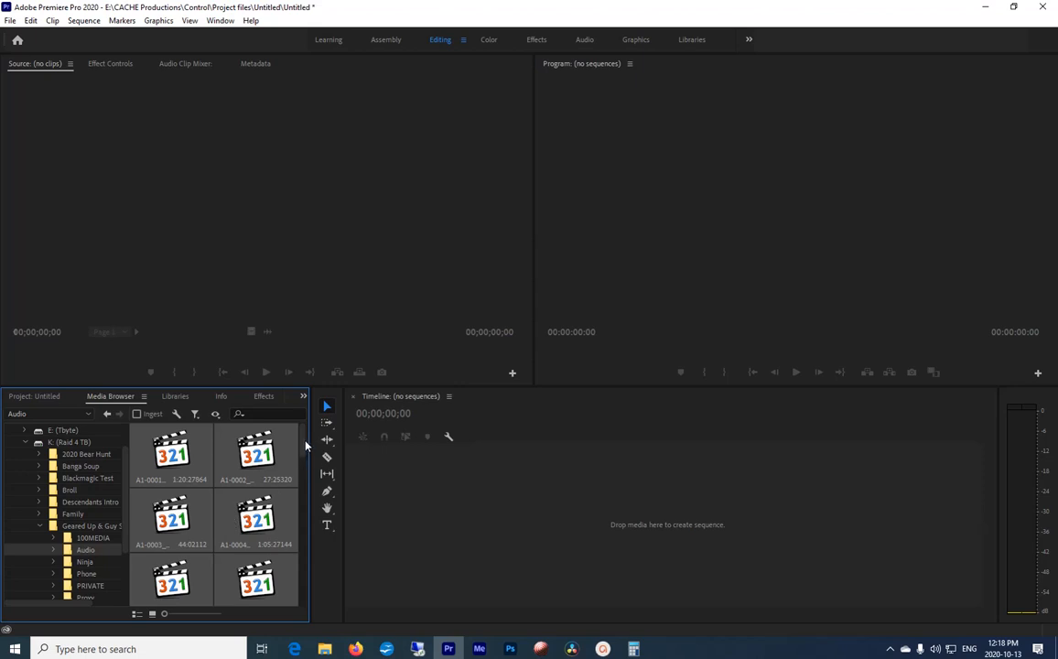
drag(305, 441, 305, 445)
click(266, 452)
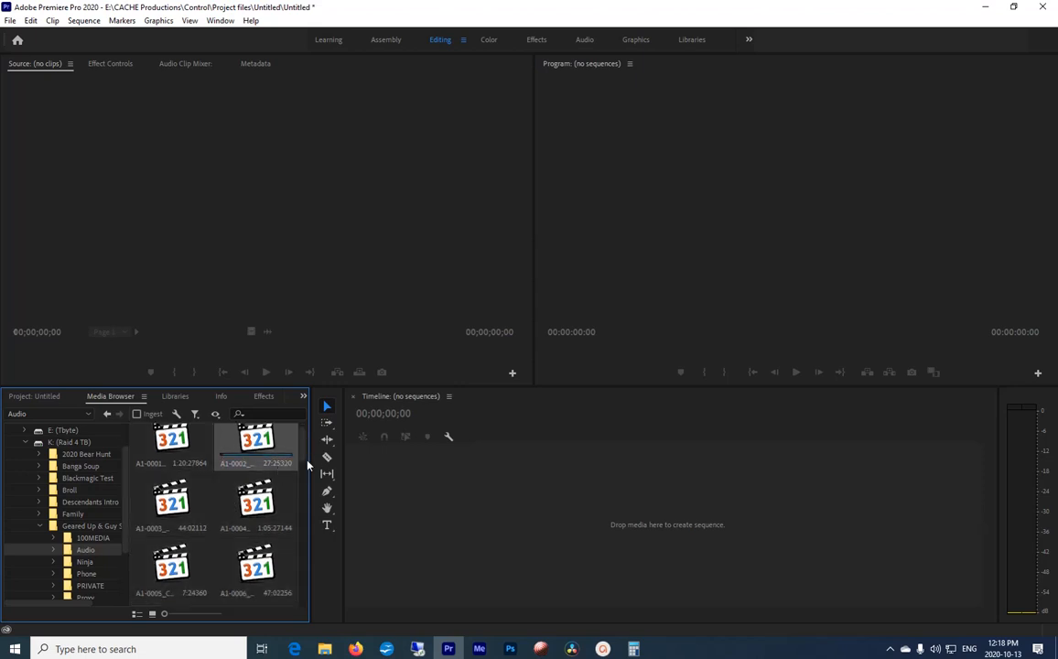
scroll(302, 436, up, 1)
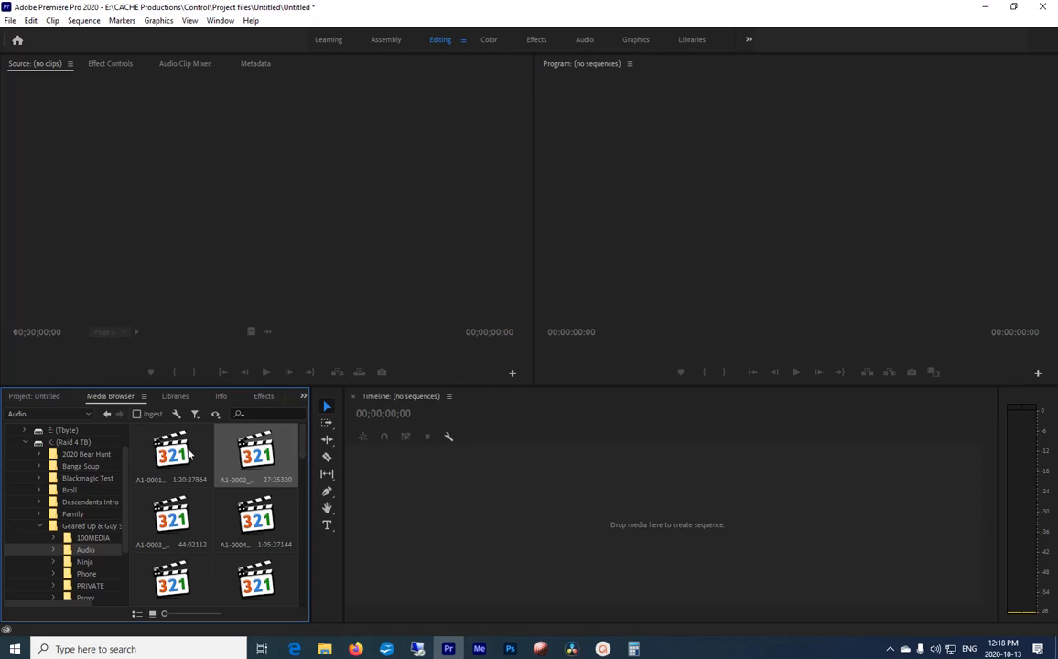
click(173, 451)
drag(306, 443, 304, 591)
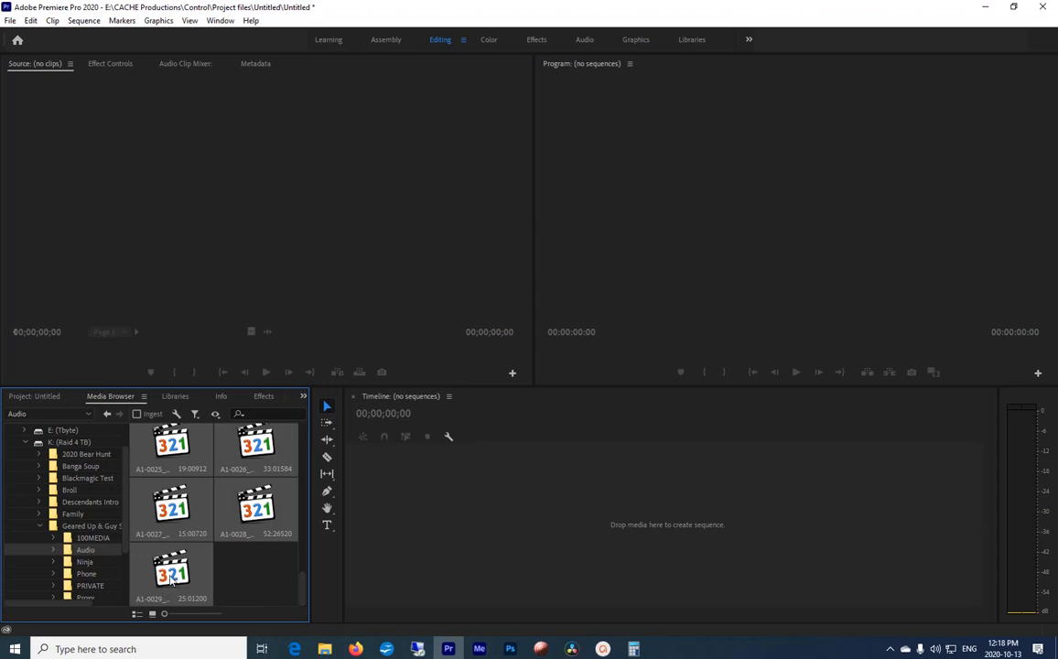
right_click(152, 522)
click(183, 474)
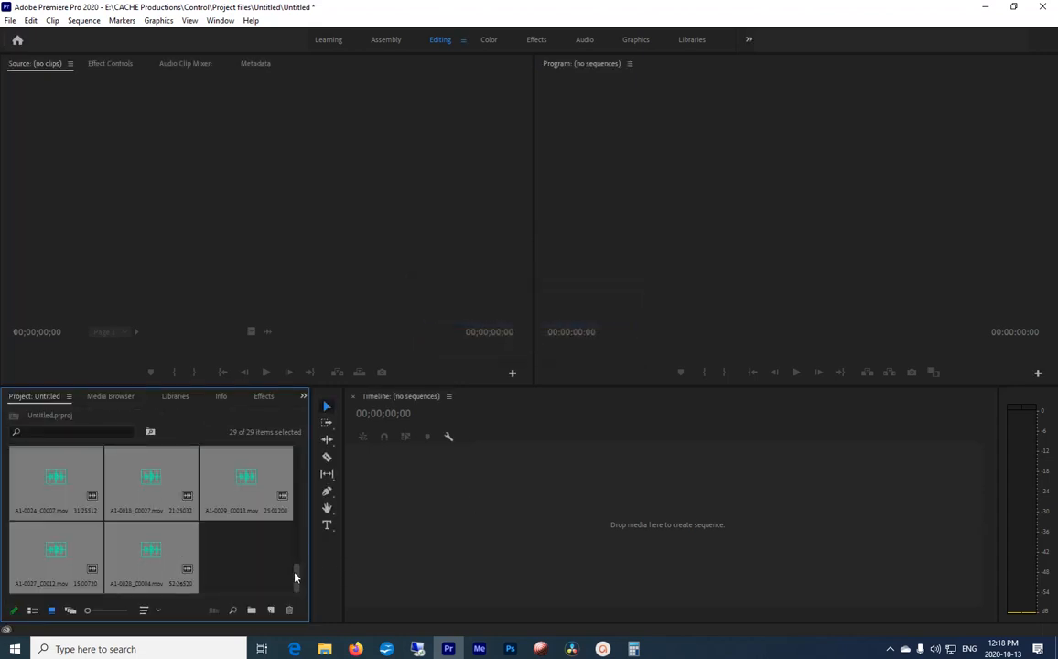
Step: Import the four consecutive NJAFLM_S997_S001 clips showing the truck and shooting table from the Ninja folder into the project
click(104, 400)
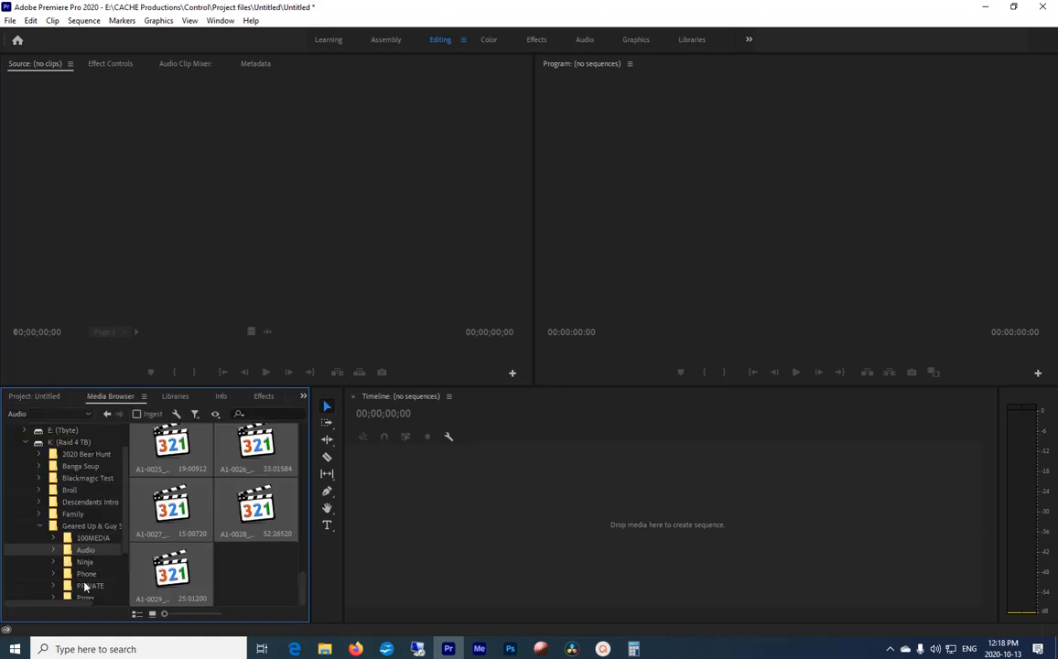
scroll(80, 530, down, 1)
click(82, 528)
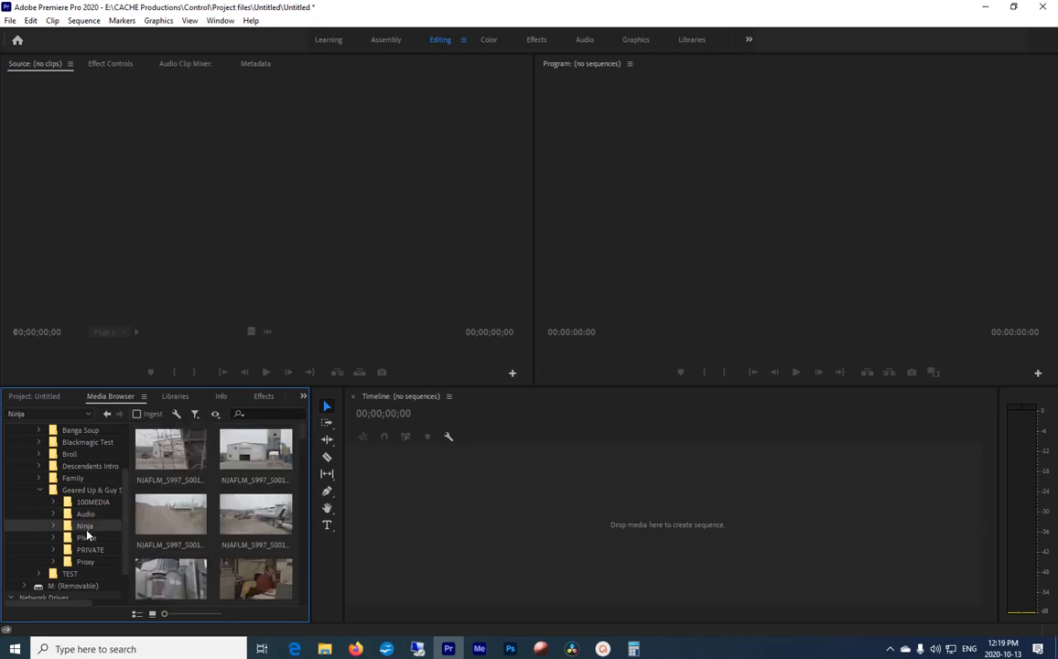
drag(304, 439, 303, 536)
click(152, 512)
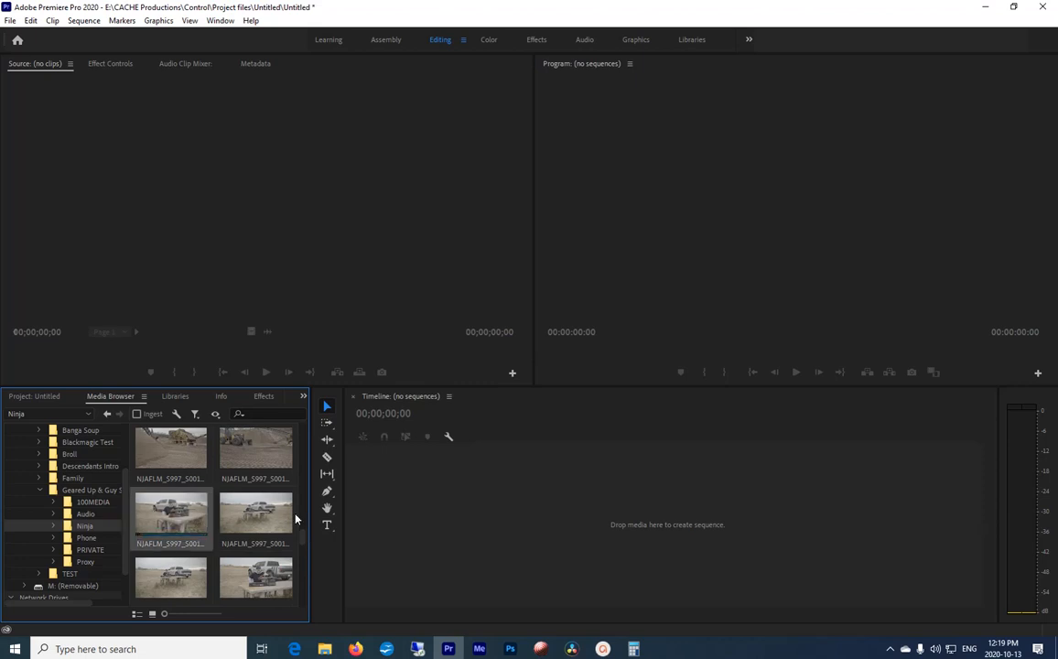
drag(302, 542, 302, 543)
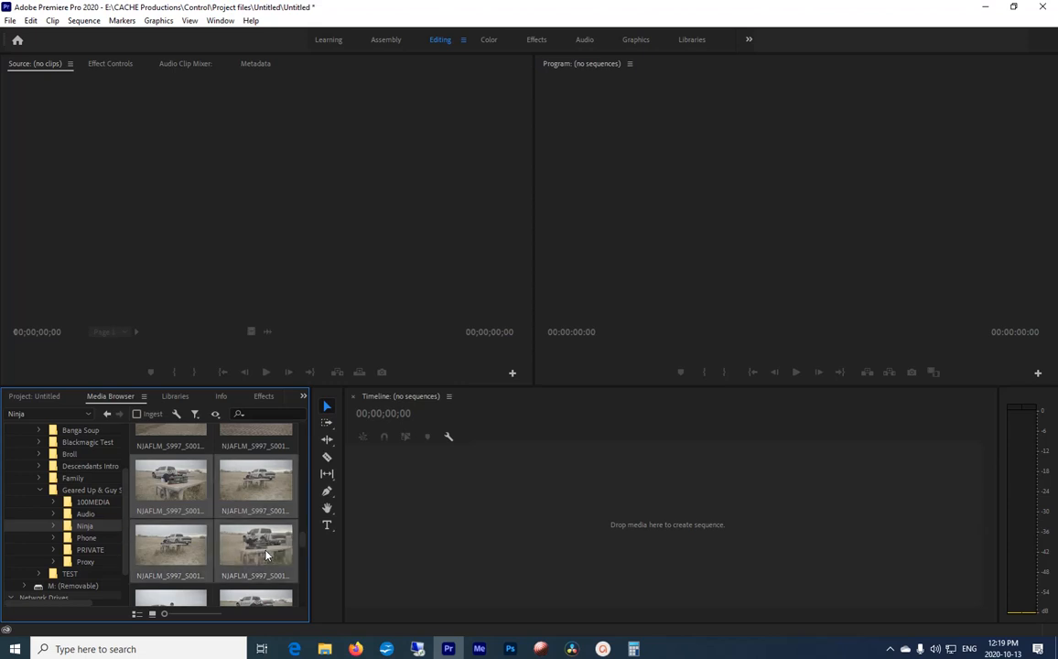
right_click(261, 546)
click(293, 568)
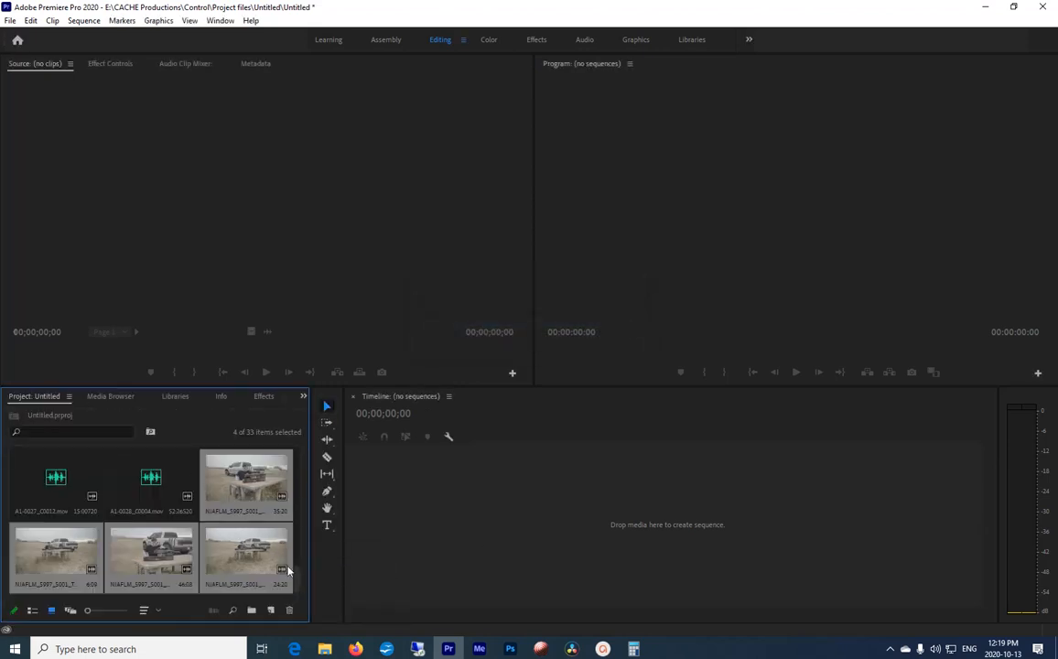
Step: Create multi-camera source sequences from all the project's clips, synchronized by audio with source clips moved to a Processed Clips bin
mouse_move(295, 574)
mouse_down()
mouse_move(300, 462)
mouse_move(302, 591)
mouse_up()
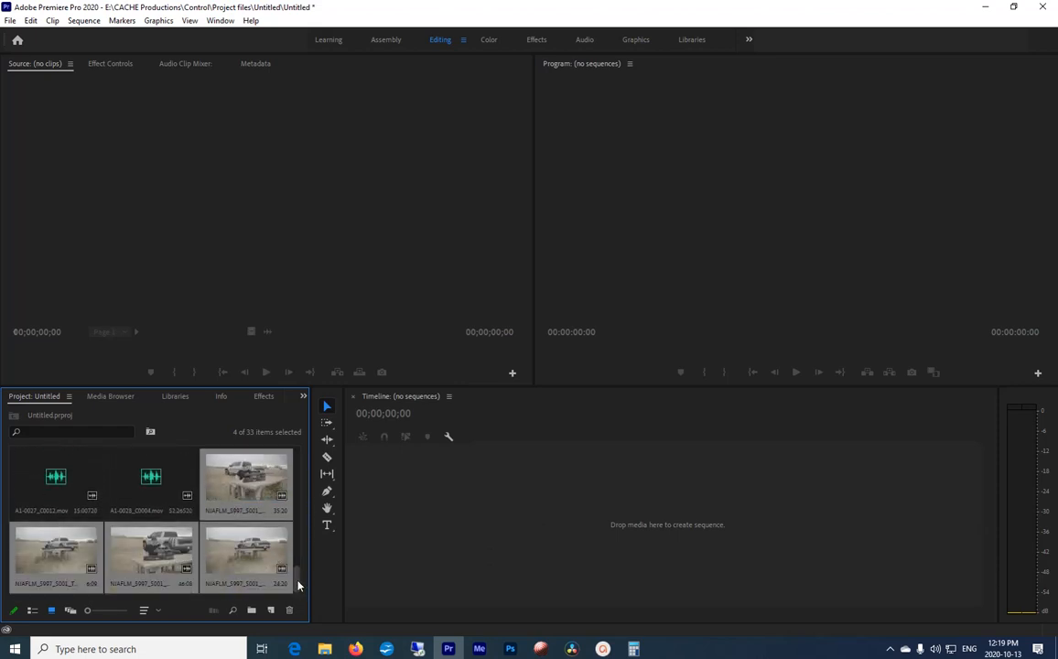
drag(297, 585, 299, 455)
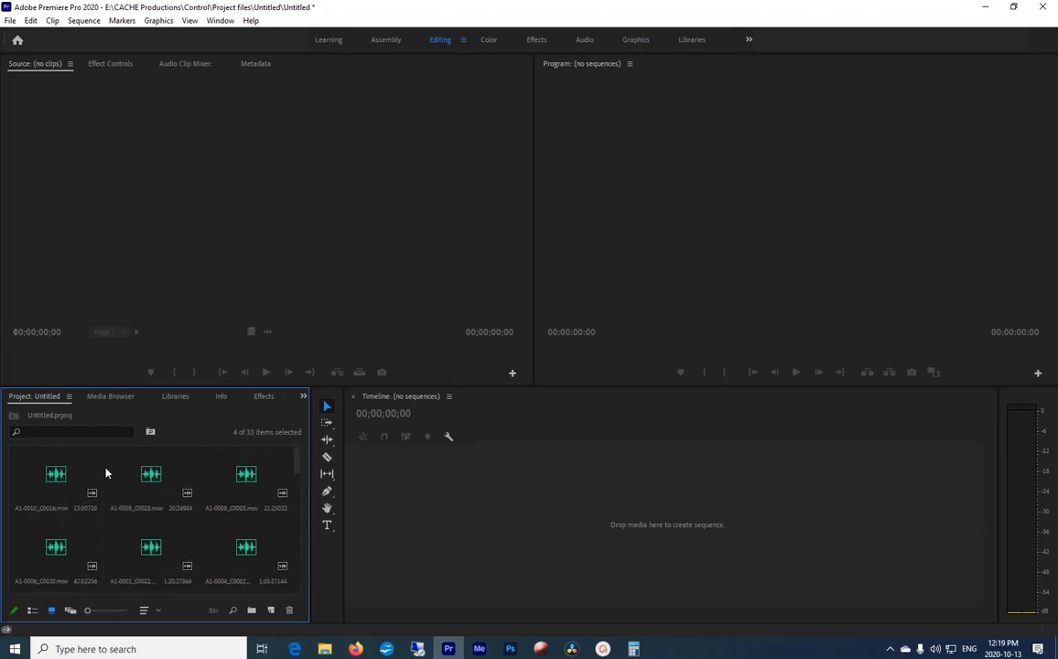
key(ctrl+a)
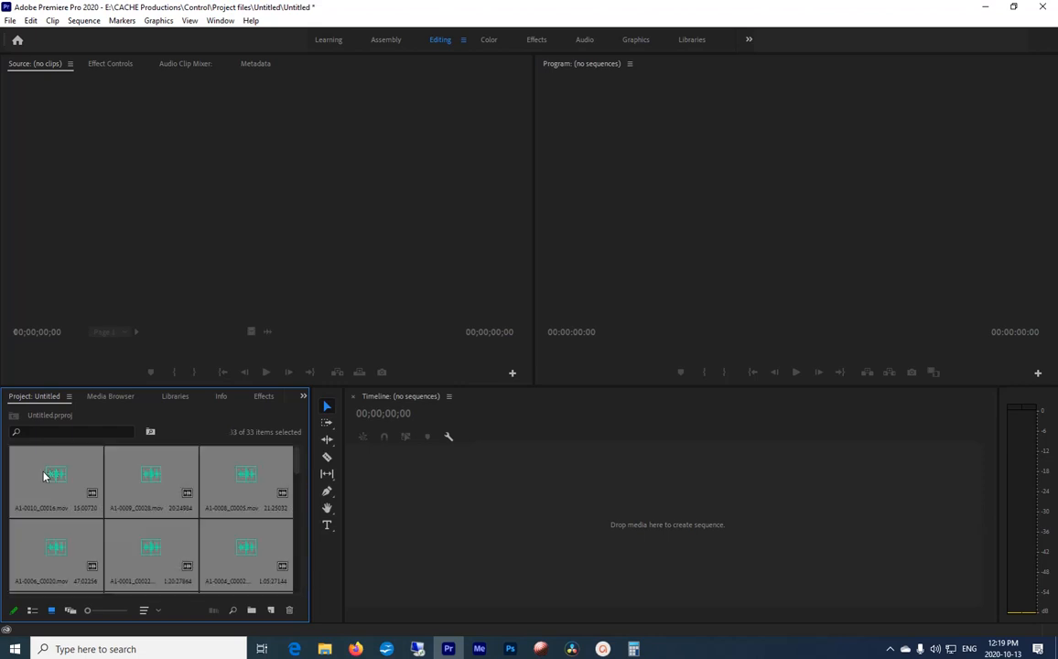
right_click(43, 474)
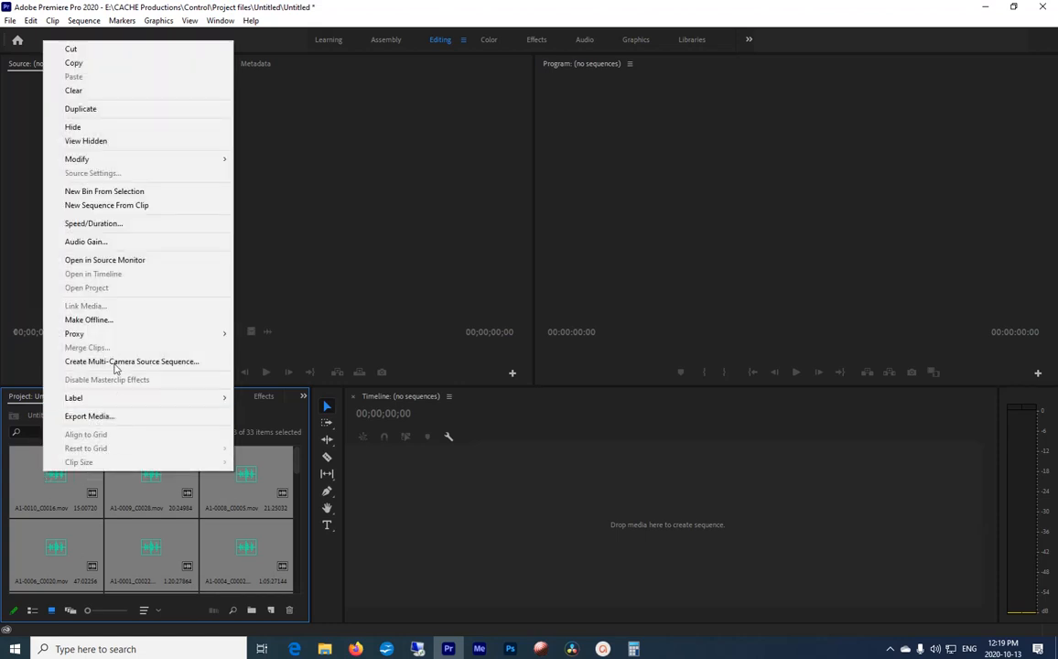
click(113, 362)
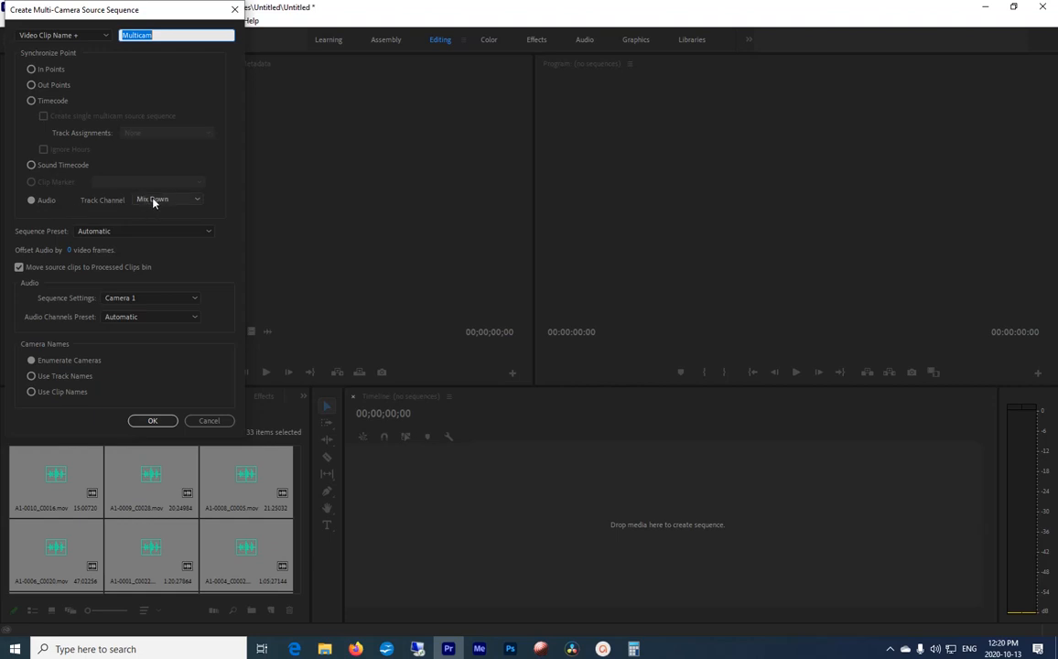
click(149, 422)
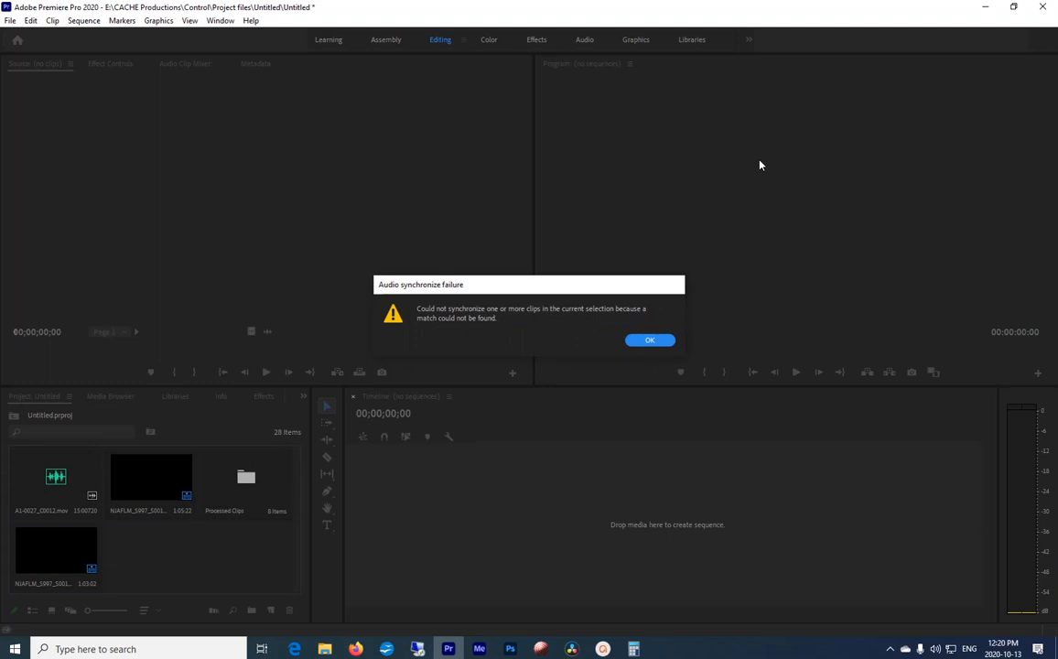
click(651, 341)
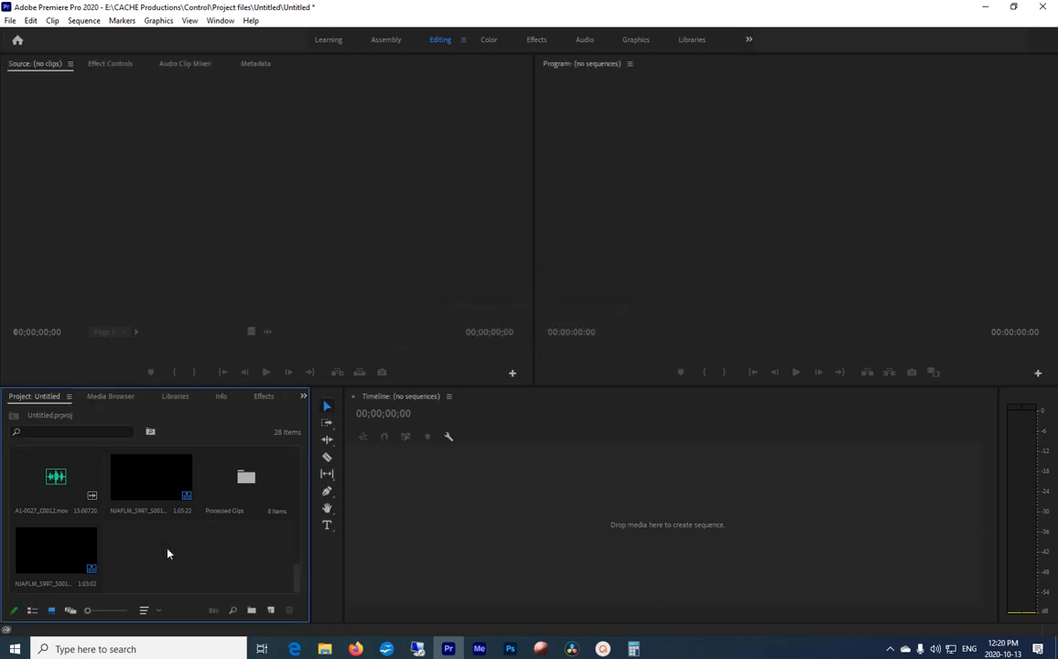
Step: Review the contents of the Processed Clips bin and open the first NJAFLM_S997 multicam sequence in the timeline
double_click(249, 480)
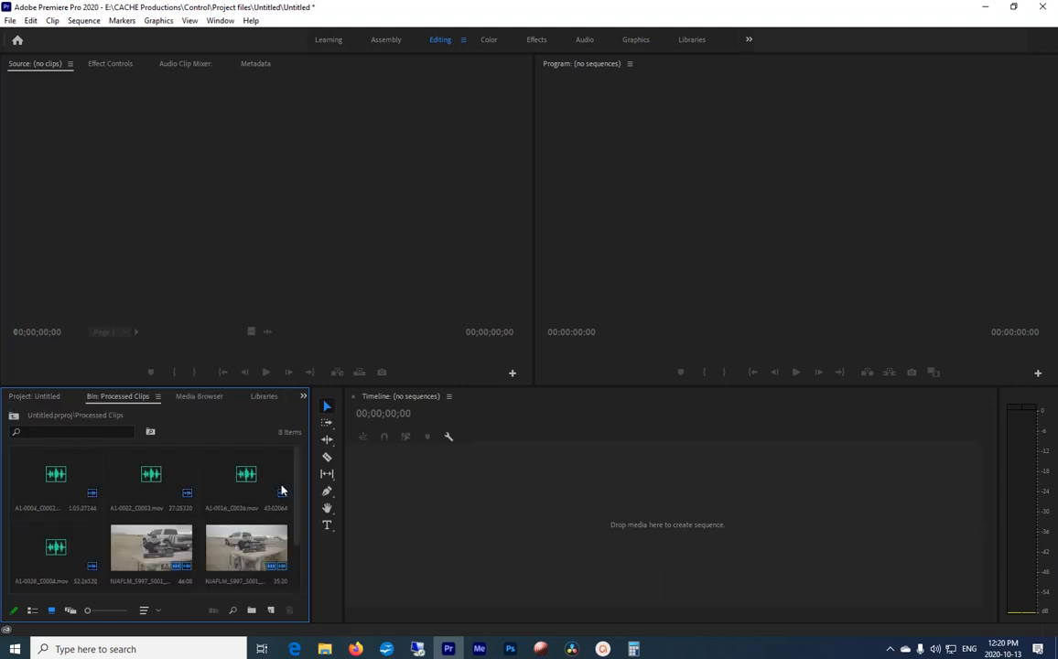
drag(296, 477, 296, 544)
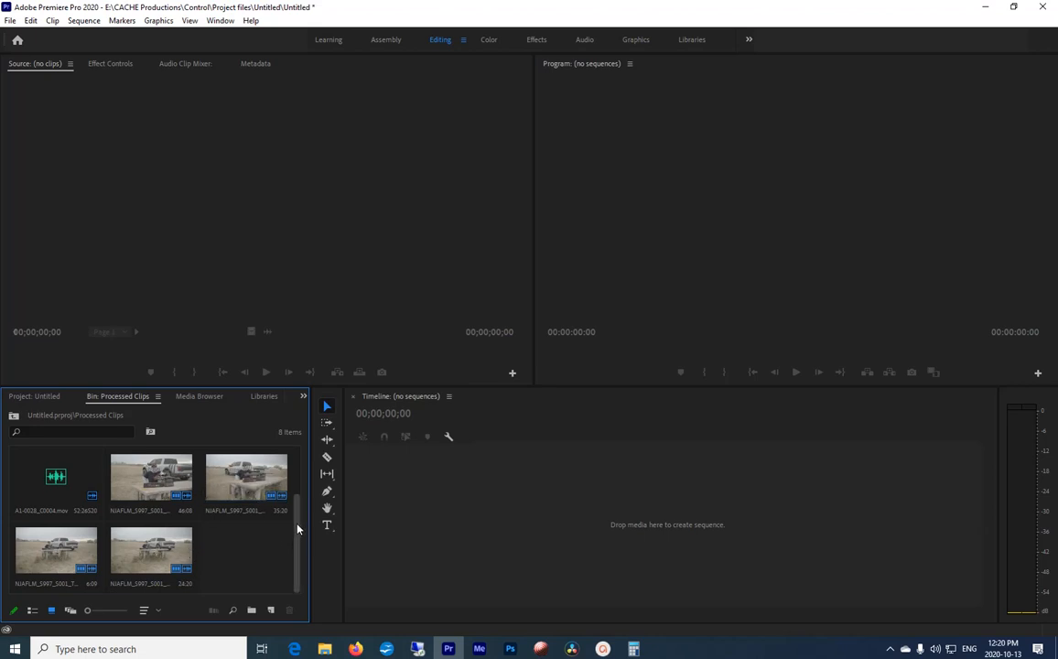
scroll(296, 529, up, 2)
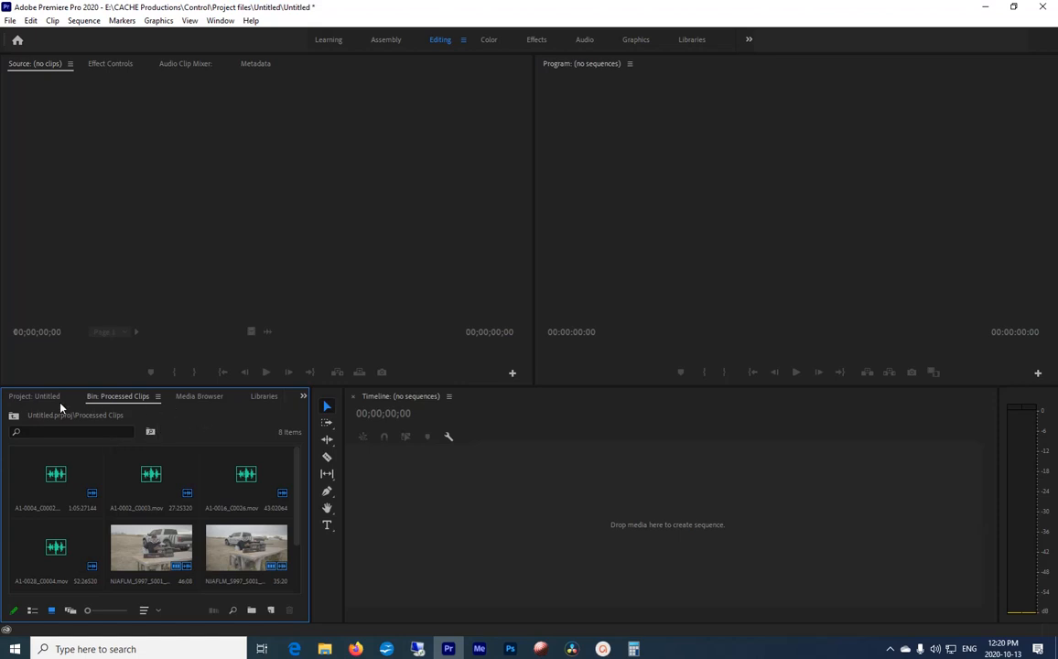
click(36, 400)
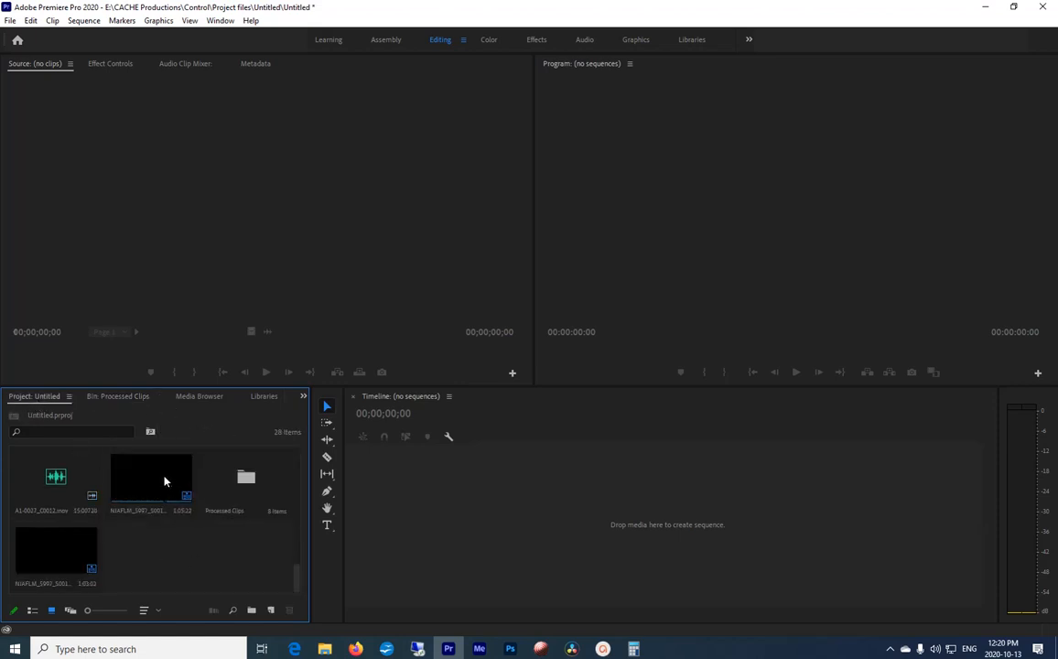
right_click(128, 477)
click(186, 527)
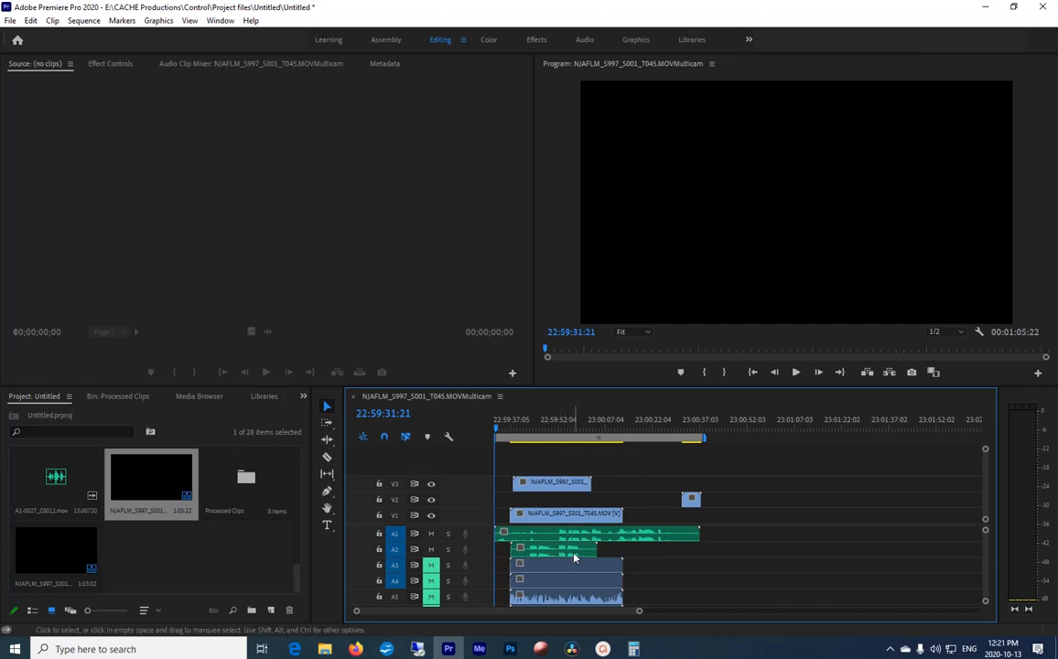
Step: Move the V3 video clip together with the A1-0002_C0003 audio on A2 to the empty area after all other clips
click(553, 484)
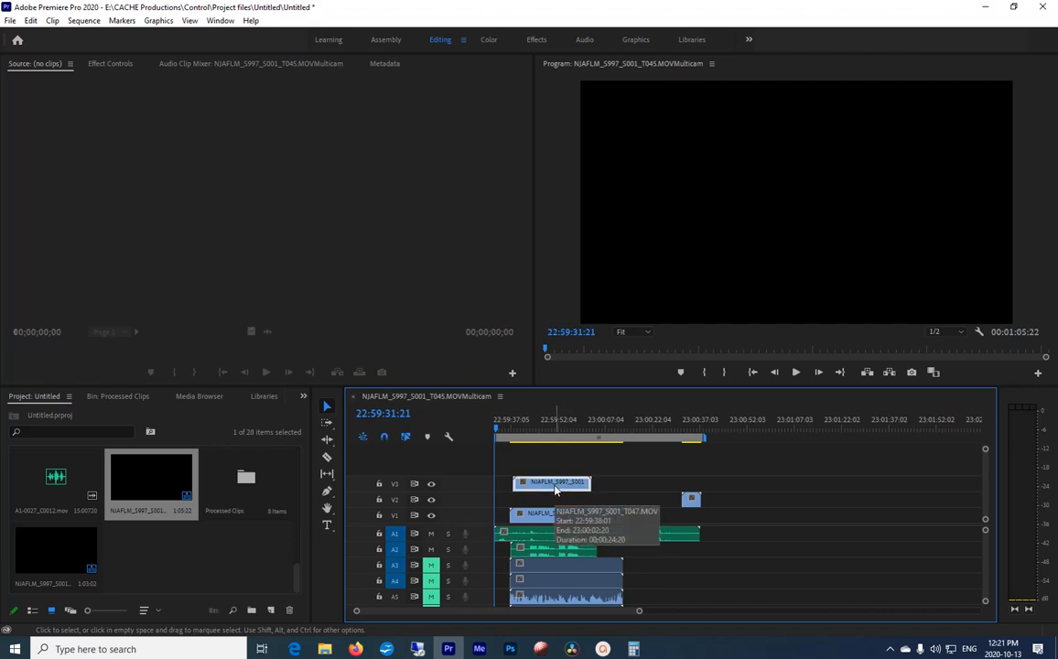
shift+click(553, 553)
drag(553, 489, 819, 493)
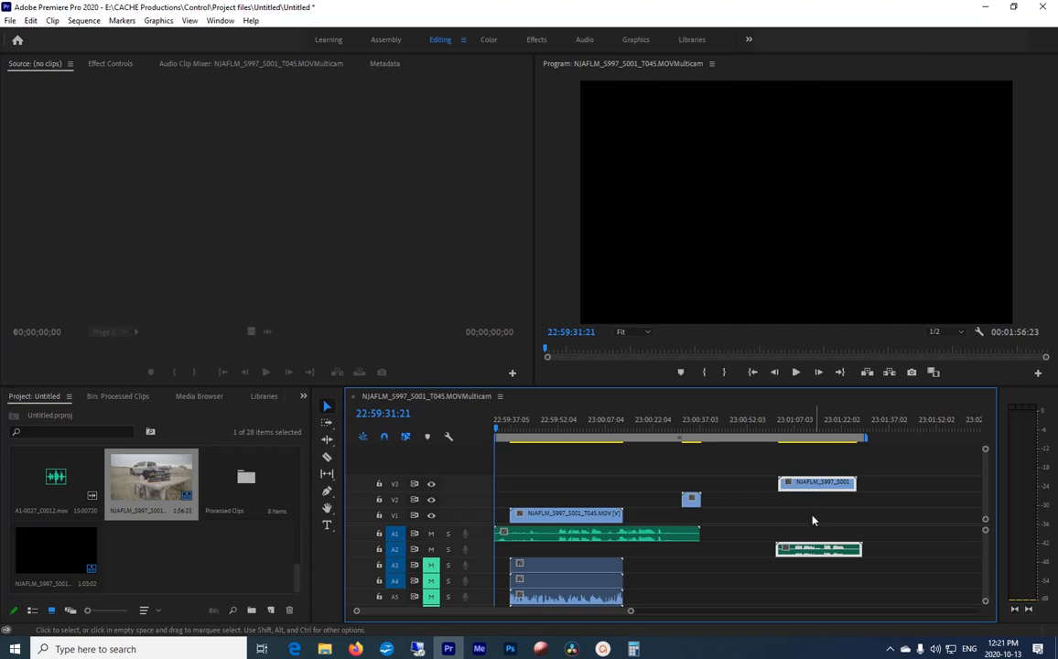
Step: Delete the short video clip on track V2 of the multicam sequence
click(690, 427)
click(693, 502)
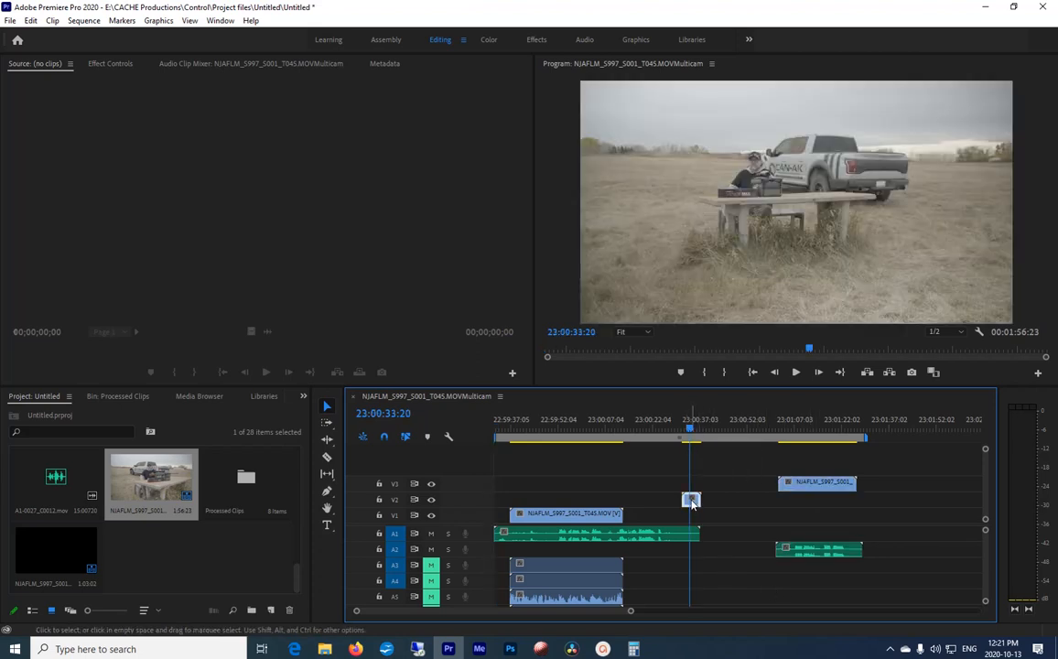
key(Delete)
Step: Trim the end of the A1 audio recording to the end of the V1 clip and play back part of the result
drag(694, 535, 622, 535)
click(566, 426)
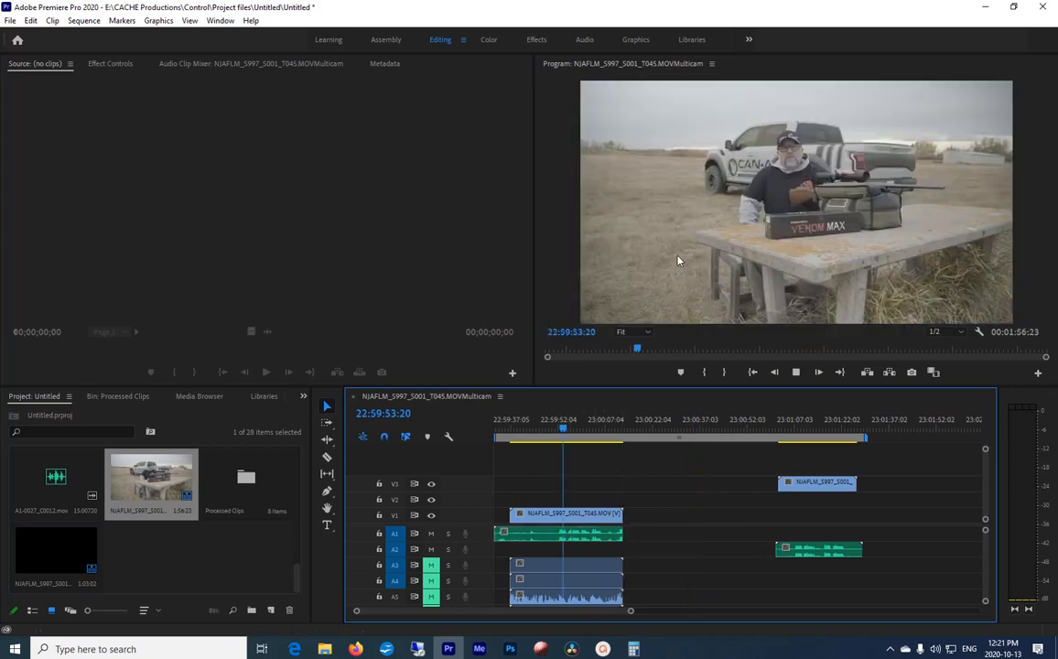
key(space)
key(space)
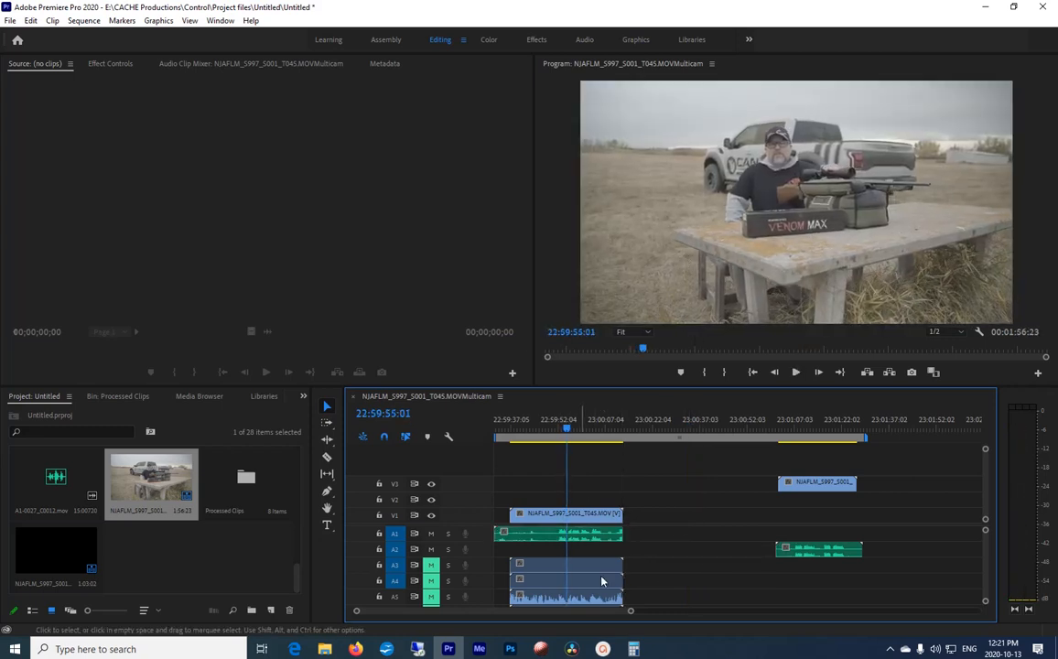
Step: Unlink the NJAFLM_S997_S001_T045.MOV clip on V1 from its camera audio and delete that audio from the tracks below A2
scroll(985, 552, down, 1)
drag(985, 547, 985, 542)
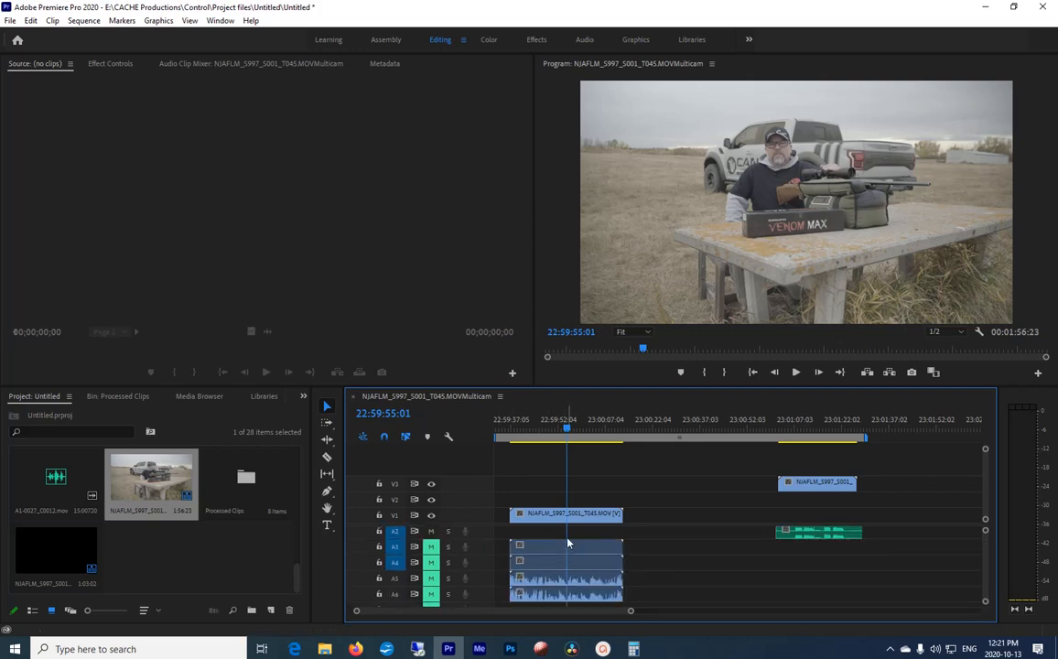
scroll(977, 549, up, 1)
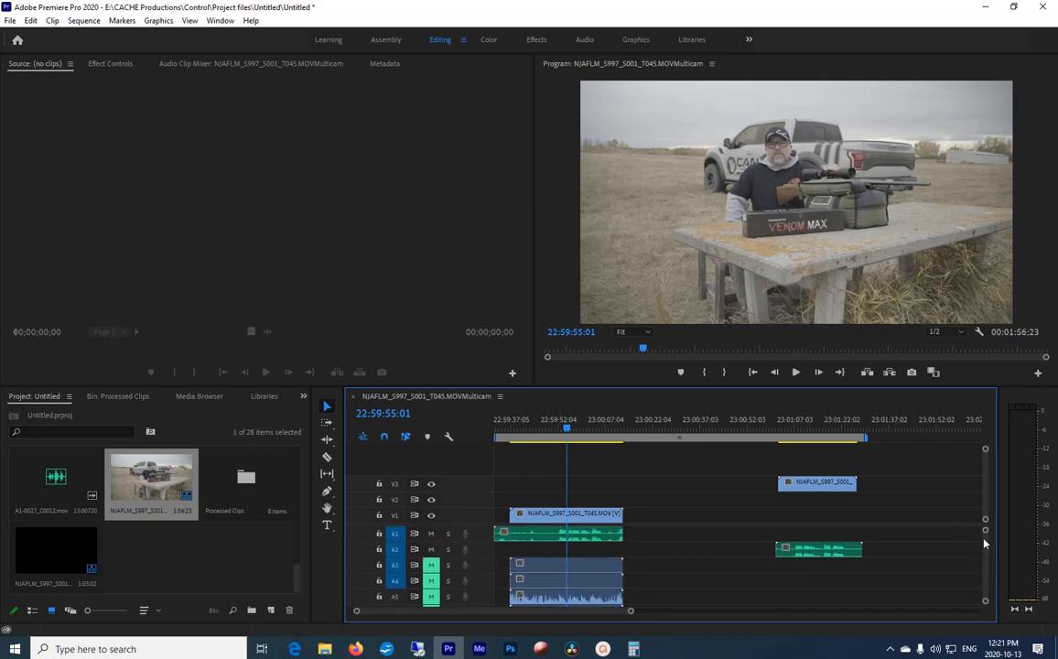
click(540, 556)
scroll(540, 557, down, 1)
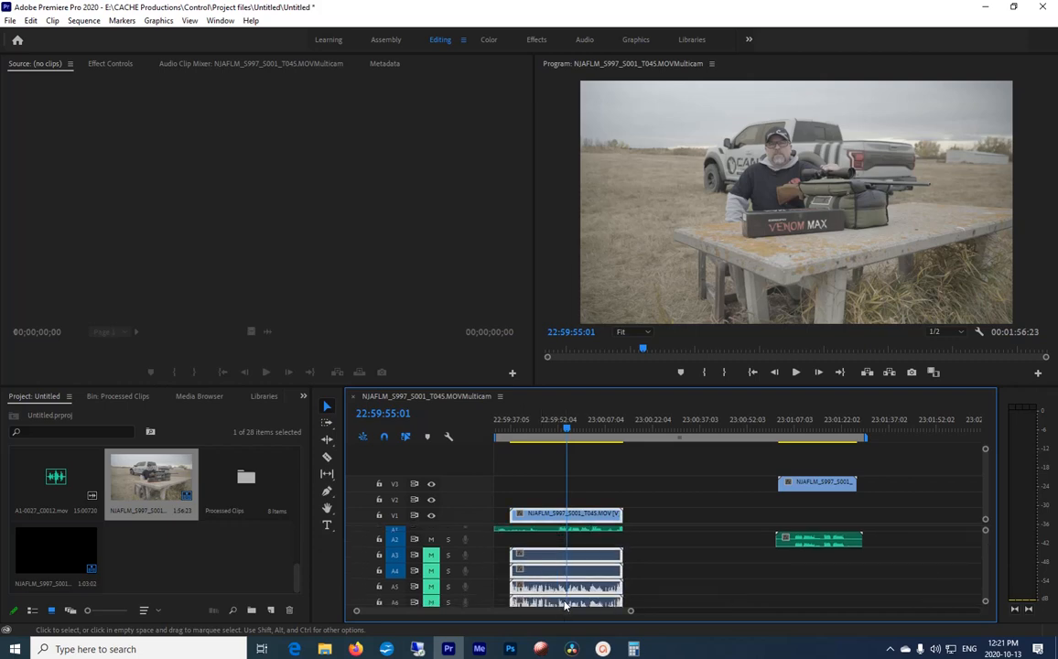
right_click(564, 568)
click(596, 211)
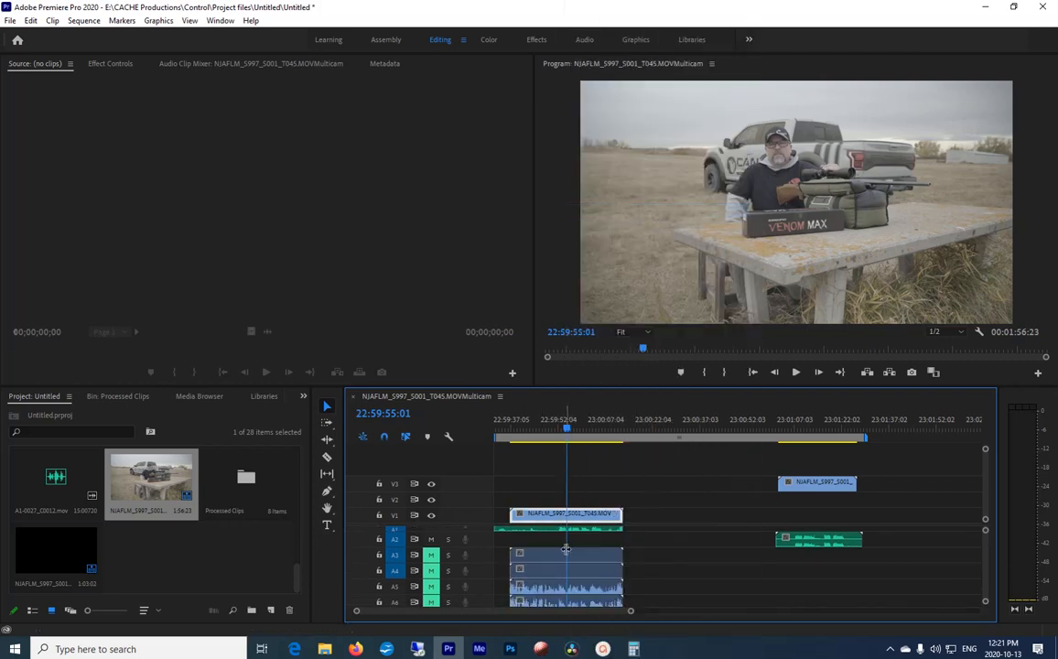
click(582, 549)
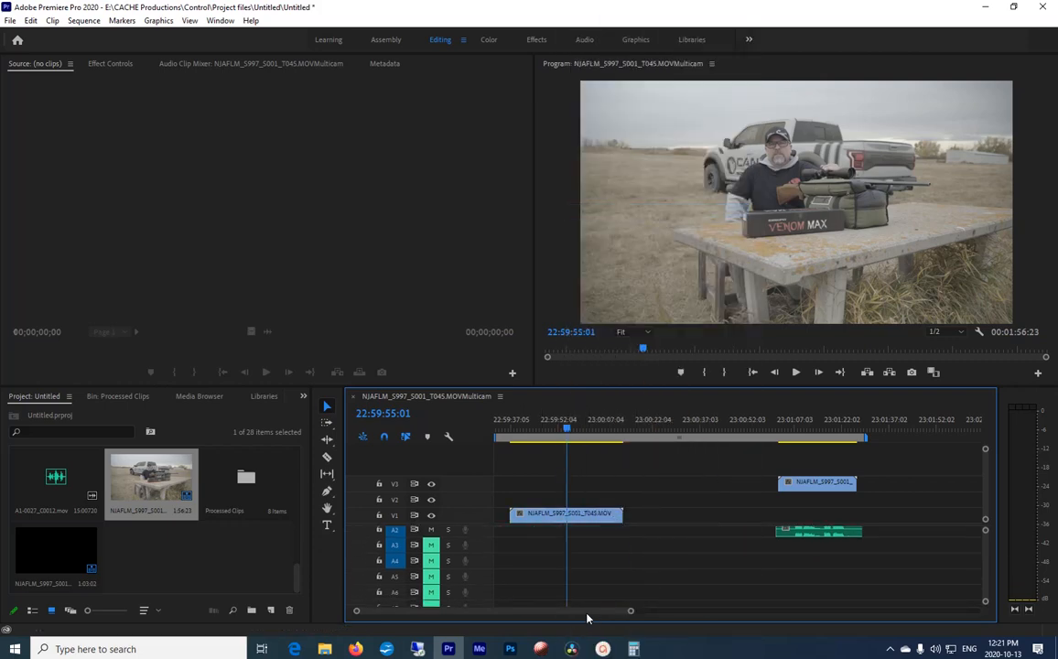
key(Delete)
Step: Trim the start of the A1 audio recording to the V1 clip's start and link the two clips together
scroll(915, 550, up, 1)
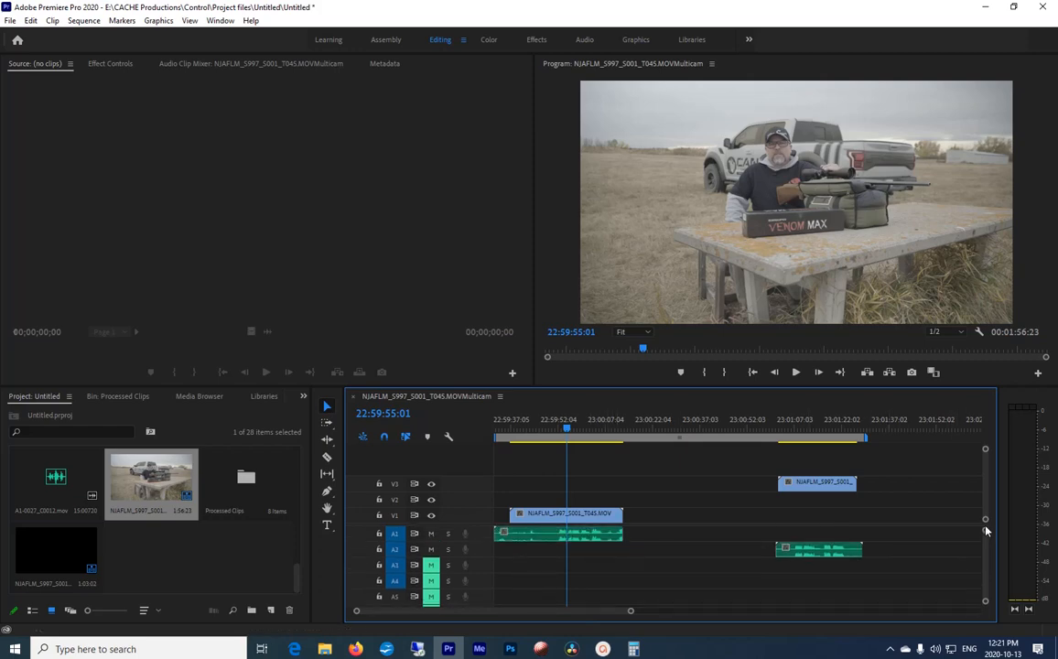
drag(501, 534, 510, 533)
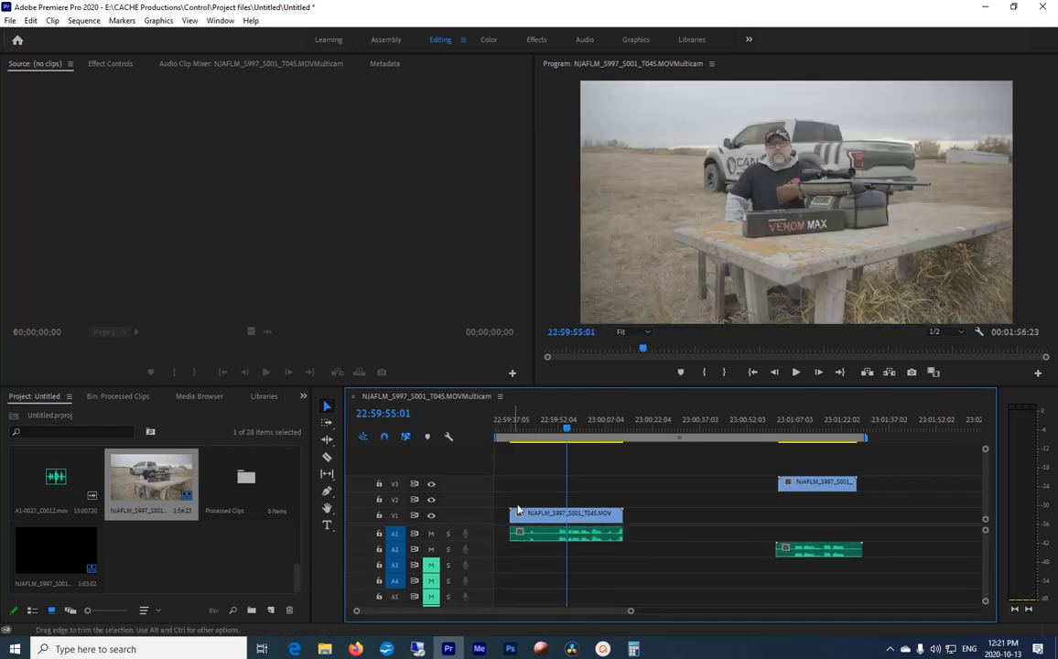
right_click(559, 537)
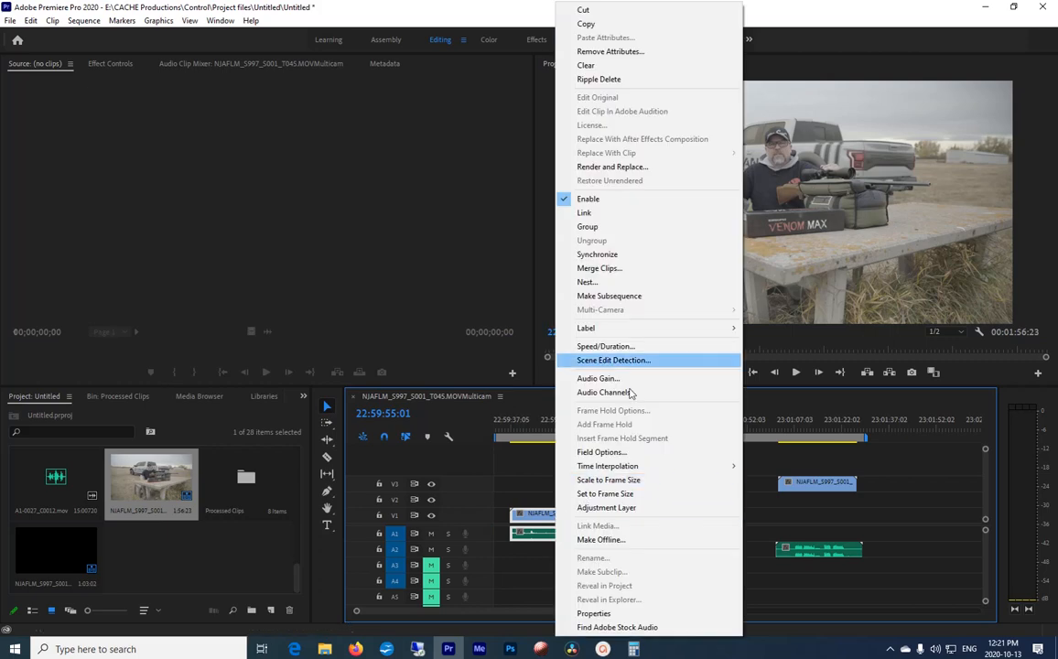
click(547, 195)
Step: Shorten the linked V1 and A1 clips at both the start and the end, and play them back to check the sync
mouse_move(631, 484)
mouse_down()
mouse_move(572, 540)
mouse_move(518, 517)
mouse_move(538, 515)
mouse_up()
click(505, 475)
click(544, 423)
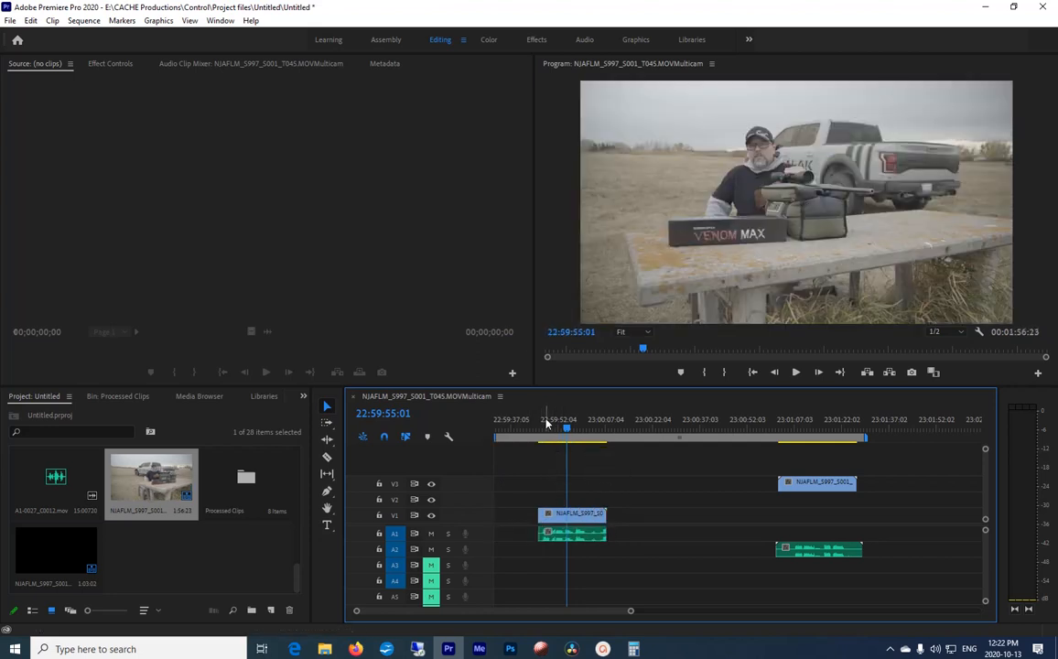
key(space)
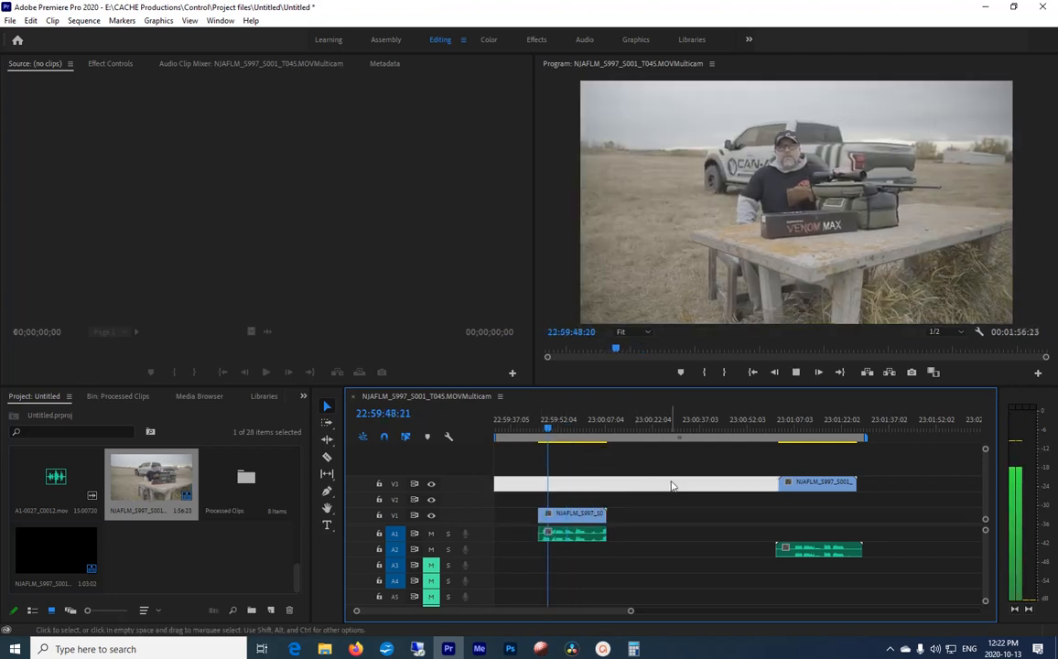
key(space)
Step: Move the remaining video clip from V3 down to V1 above its matching audio recording
click(817, 552)
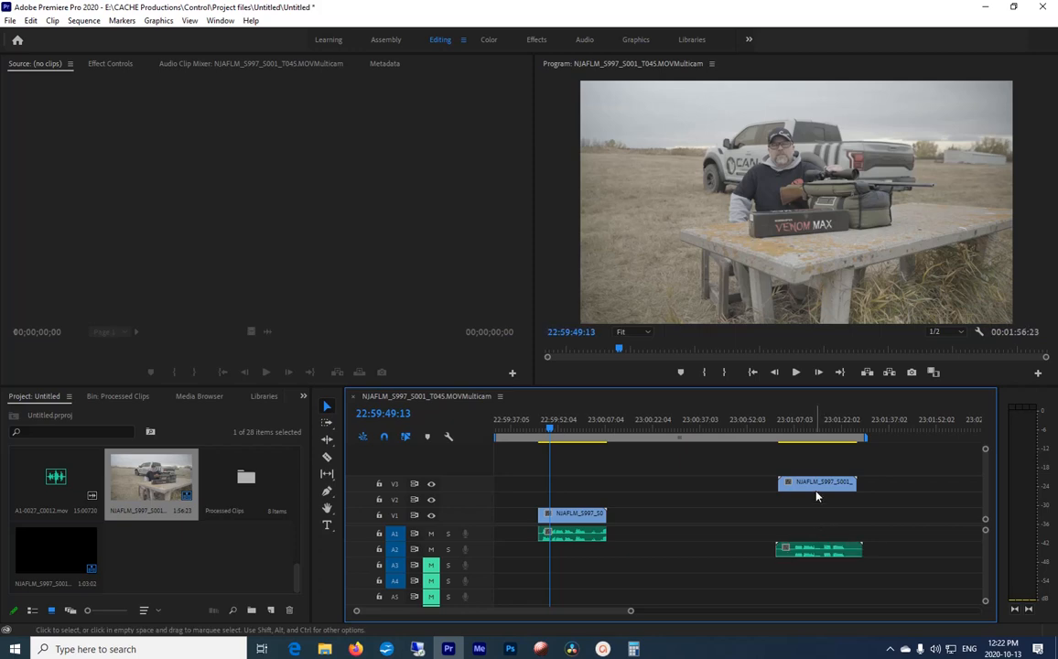
drag(817, 484, 821, 515)
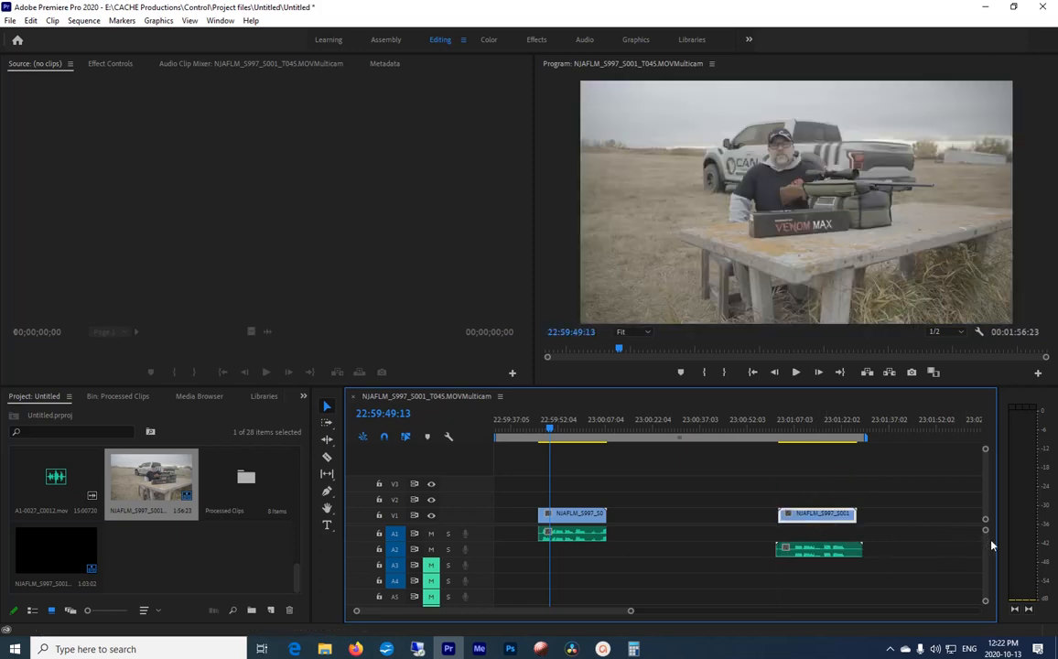
scroll(984, 557, down, 5)
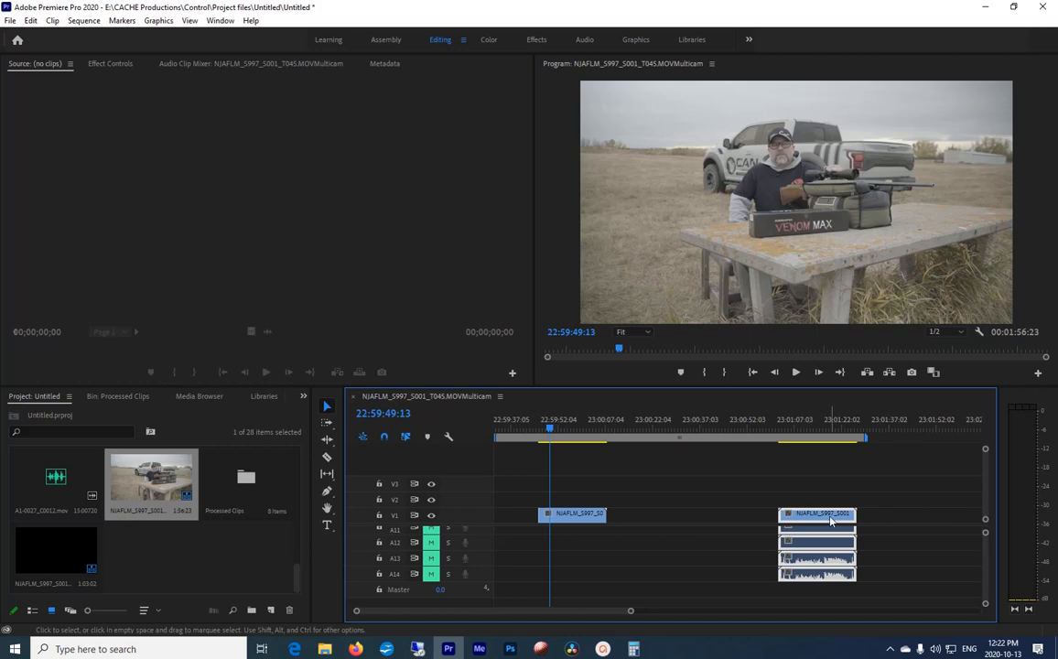
Step: Unlink the second video clip on V1 from its camera audio and delete that audio from the lower tracks
right_click(835, 554)
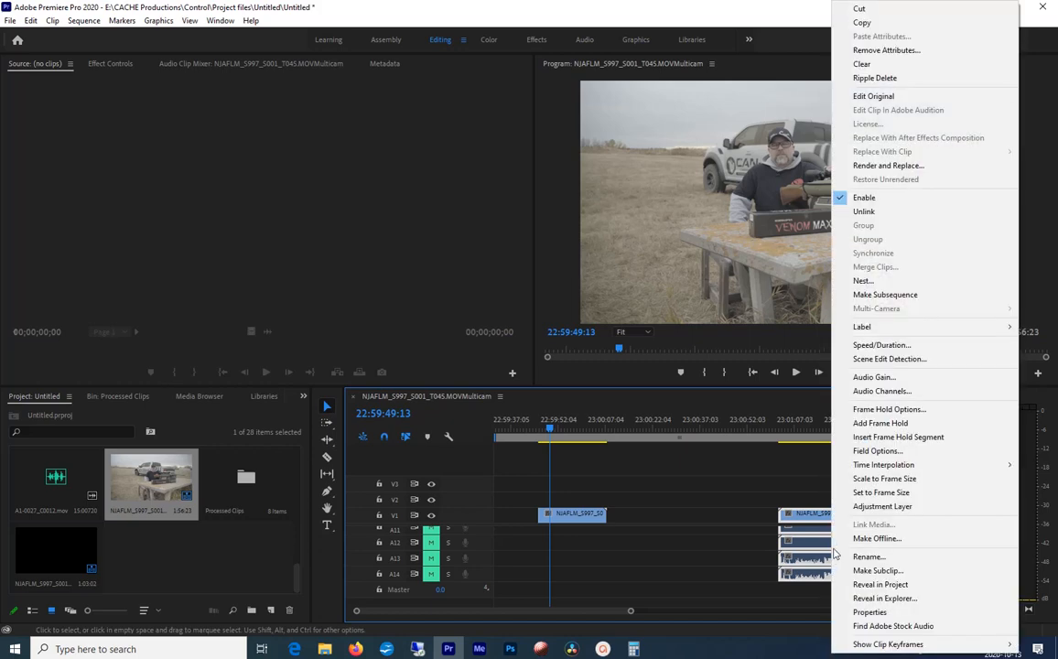
click(863, 211)
drag(877, 586, 777, 529)
key(Delete)
scroll(987, 575, up, 5)
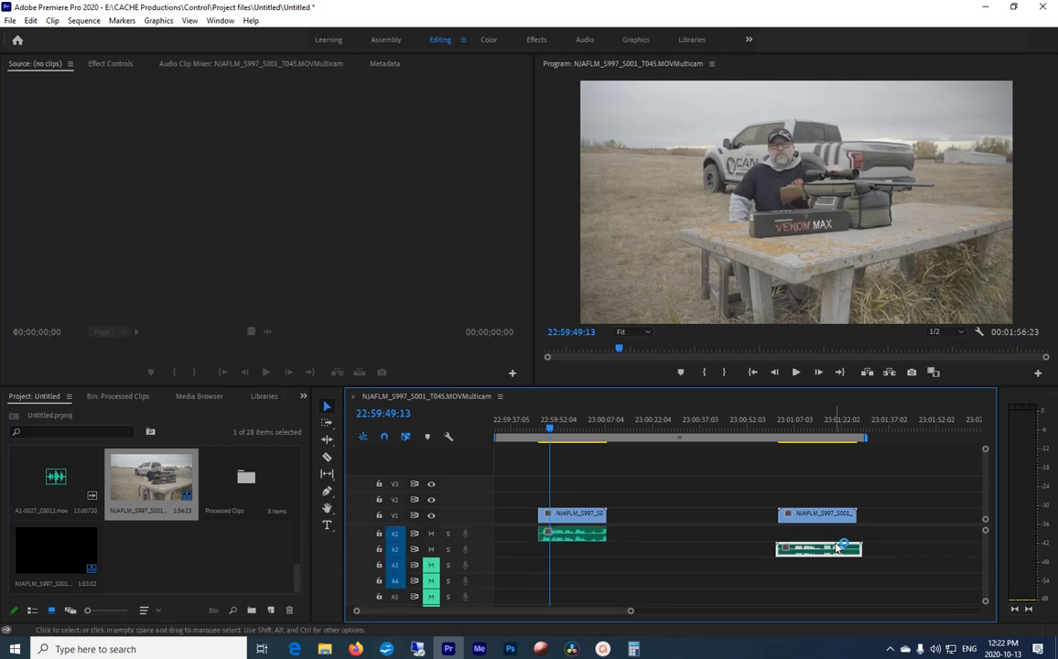
Step: Move the second clip's audio recording from A2 up to A1 and trim its end to the V1 clip's end
drag(842, 547, 781, 534)
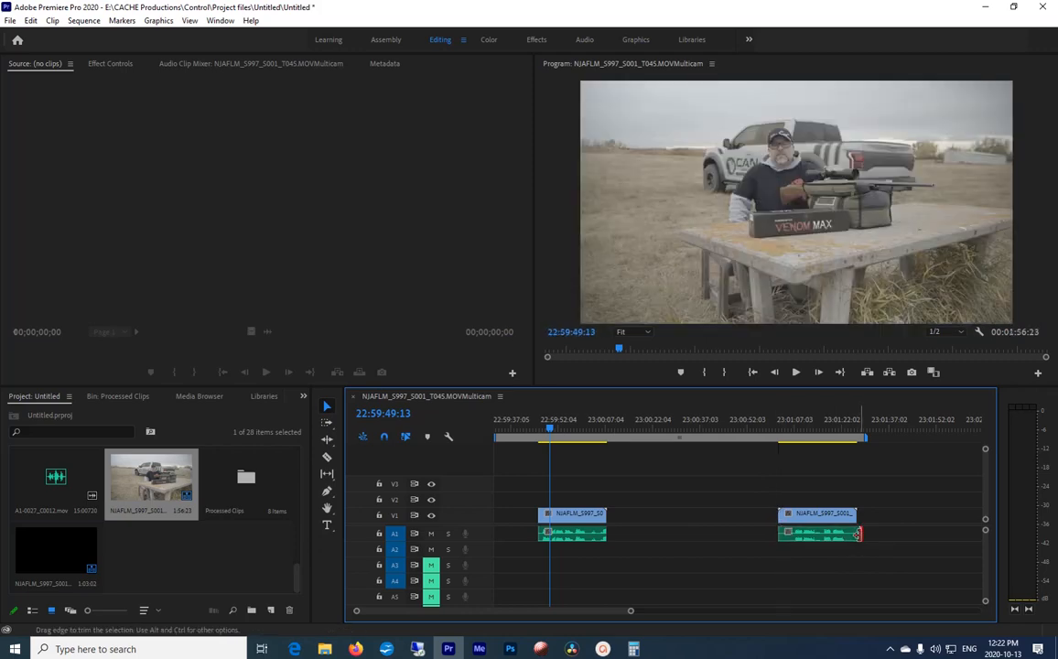
drag(858, 534, 856, 534)
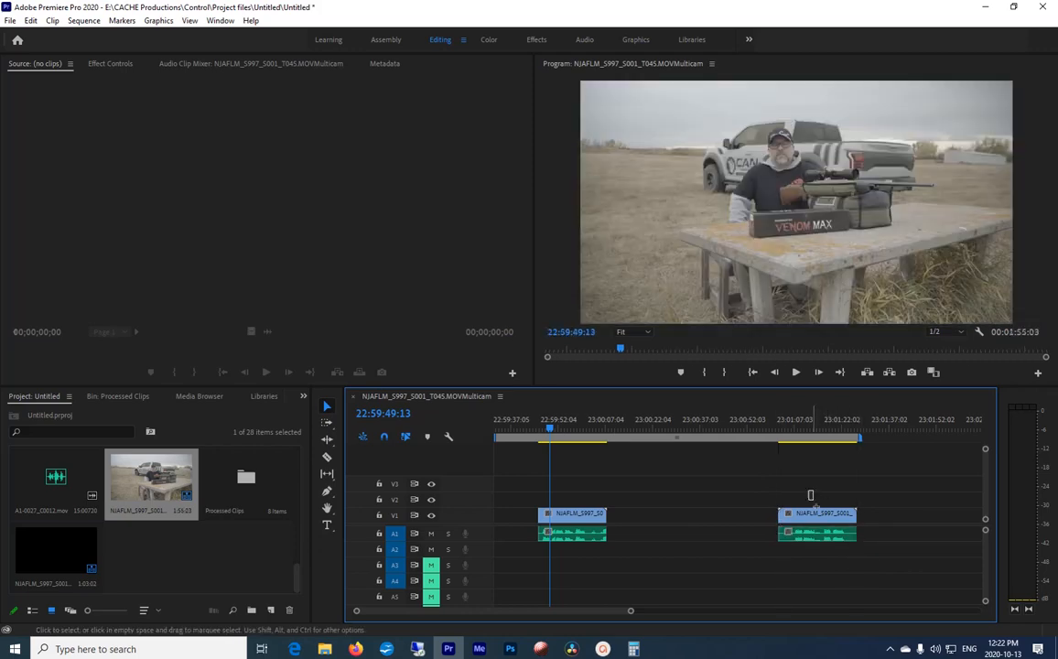
Step: Link the second V1 clip with its A1 recording and move the pair earlier, close behind the first pair
drag(810, 495, 812, 530)
right_click(812, 531)
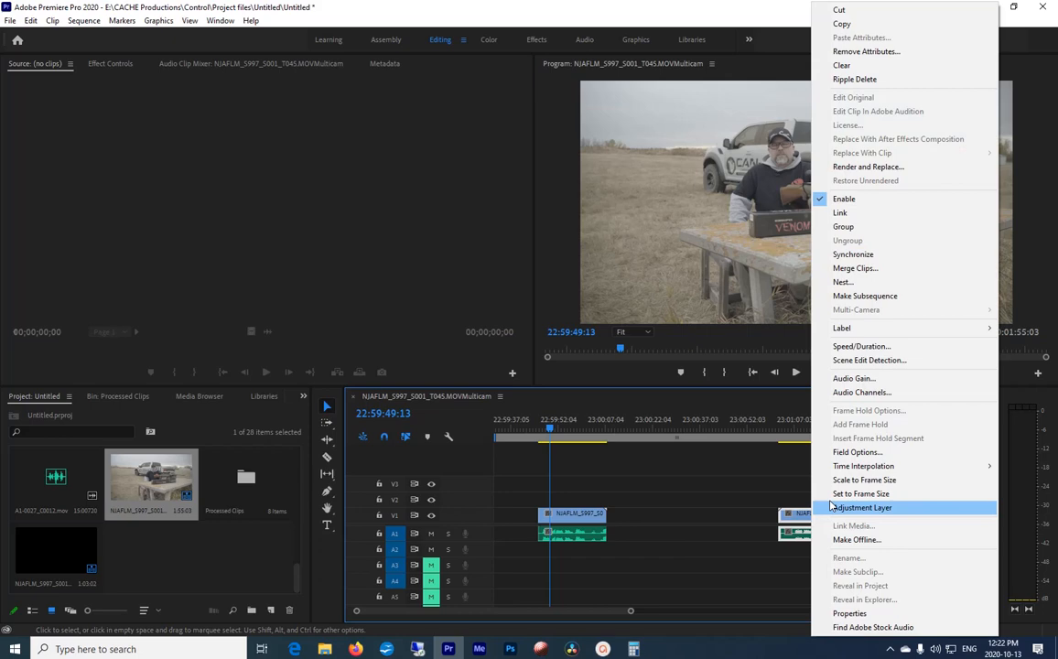
click(840, 213)
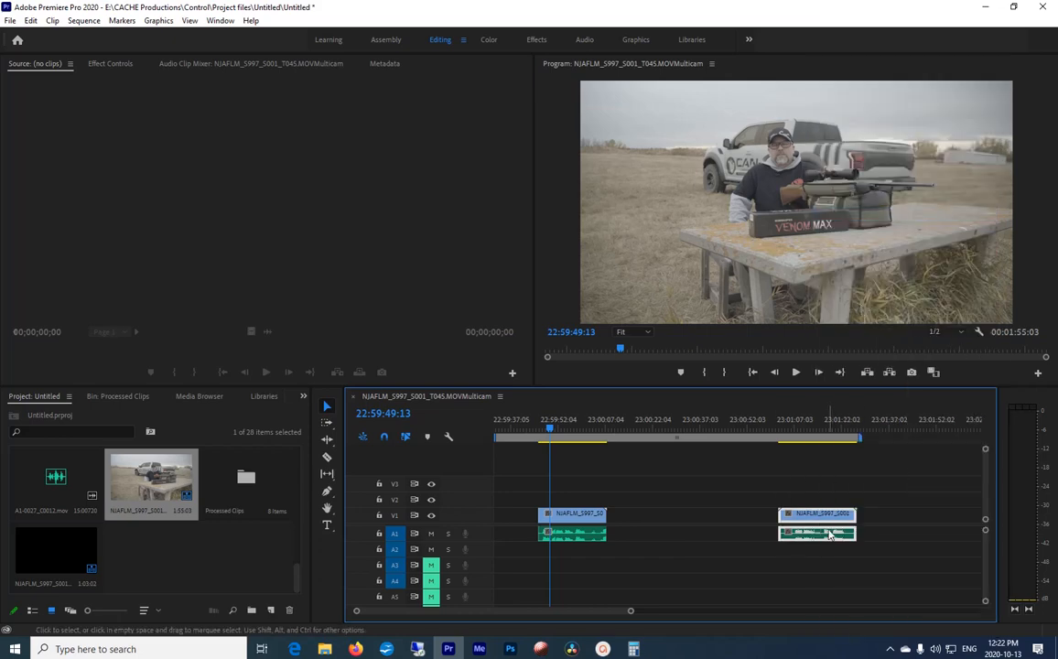
drag(801, 522, 645, 522)
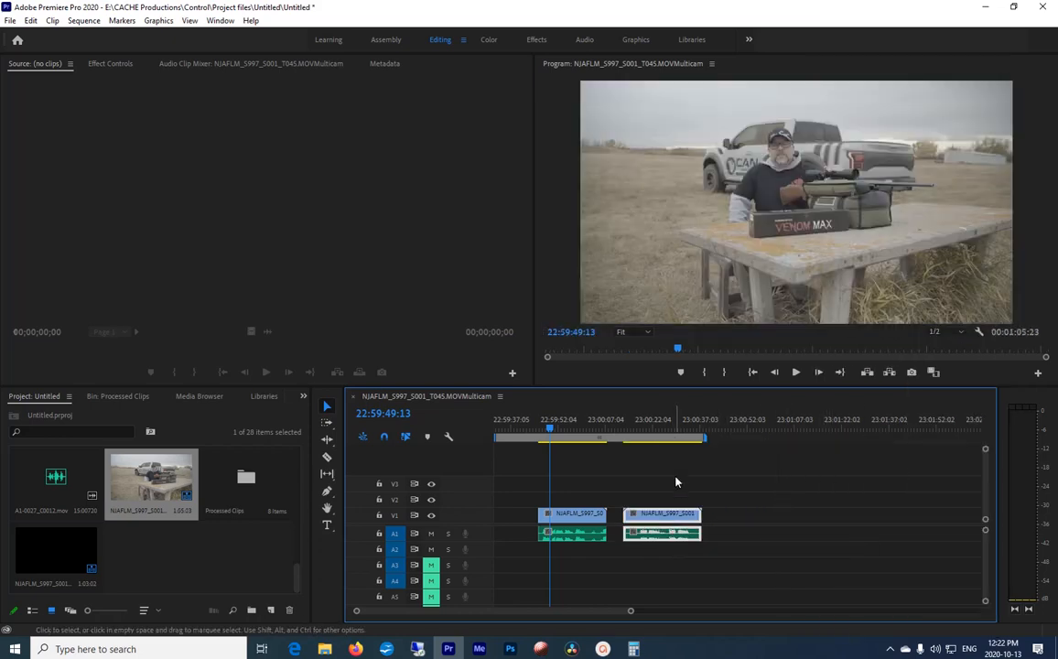
Step: Open the NJAFLM_S997_S001_T048.MOVMulticam sequence in the timeline
click(57, 550)
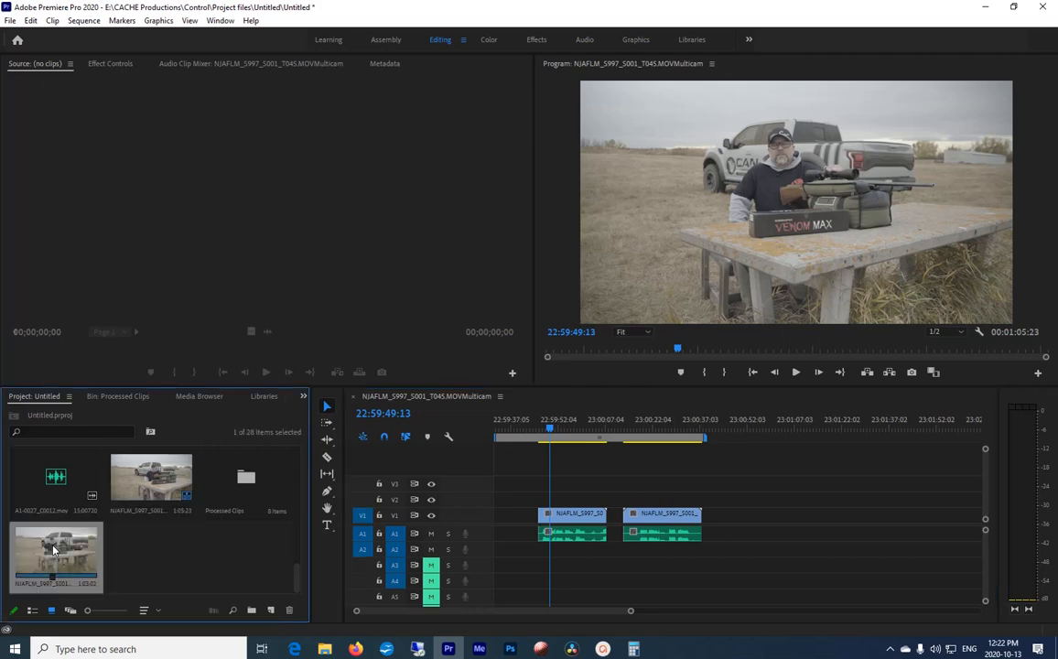
right_click(50, 549)
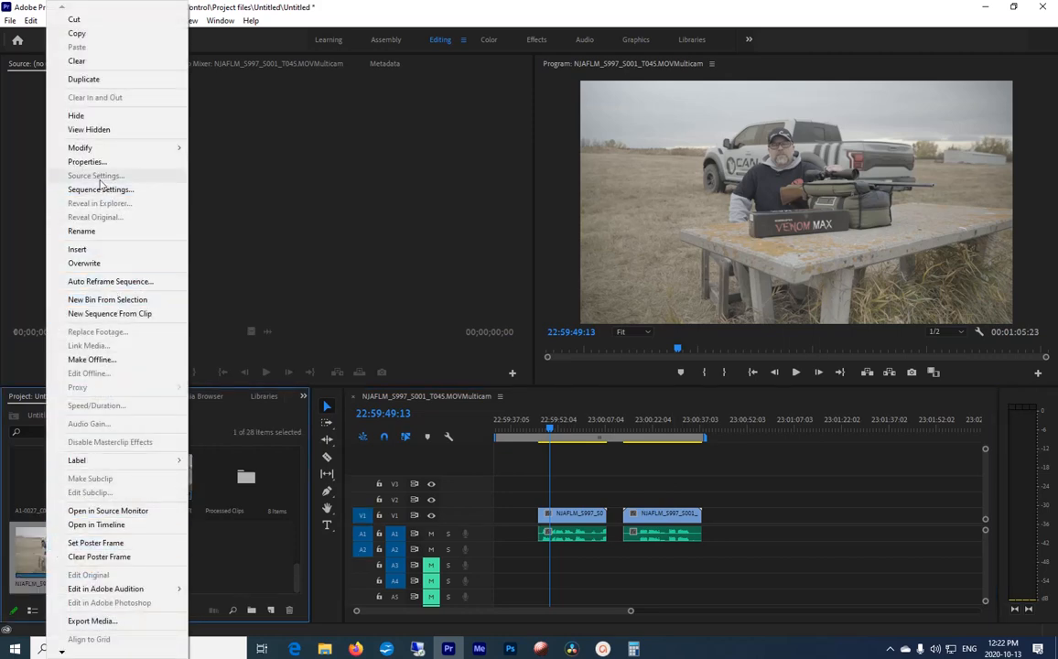
click(96, 524)
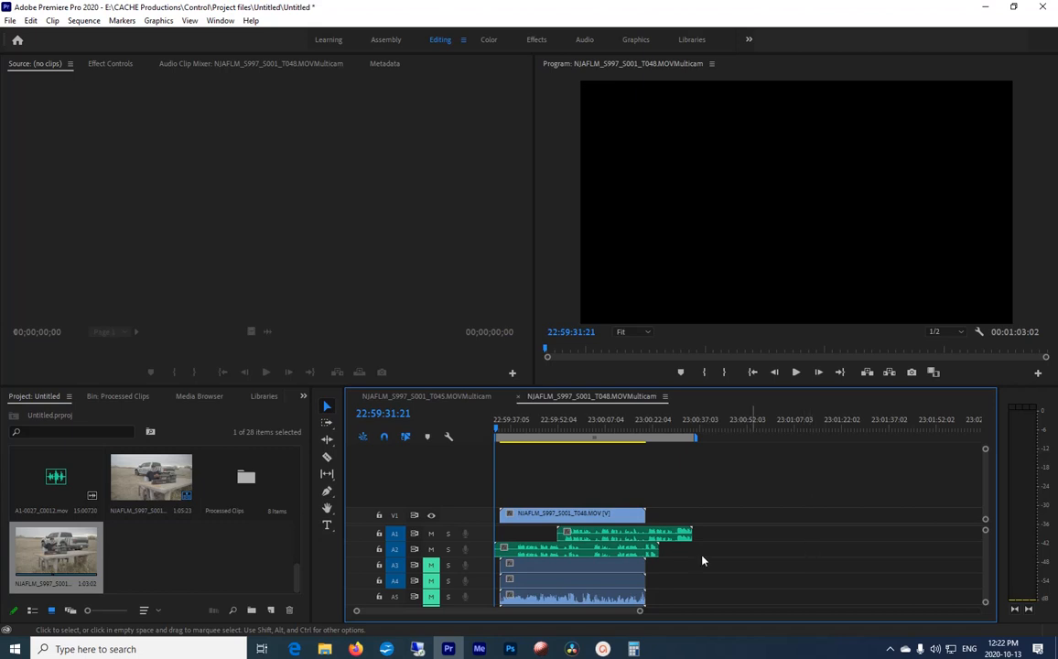
Step: Move the A1 recording well past the end of the video clip and play the sequence to check the A2 recording's sync
click(633, 537)
drag(633, 540, 832, 539)
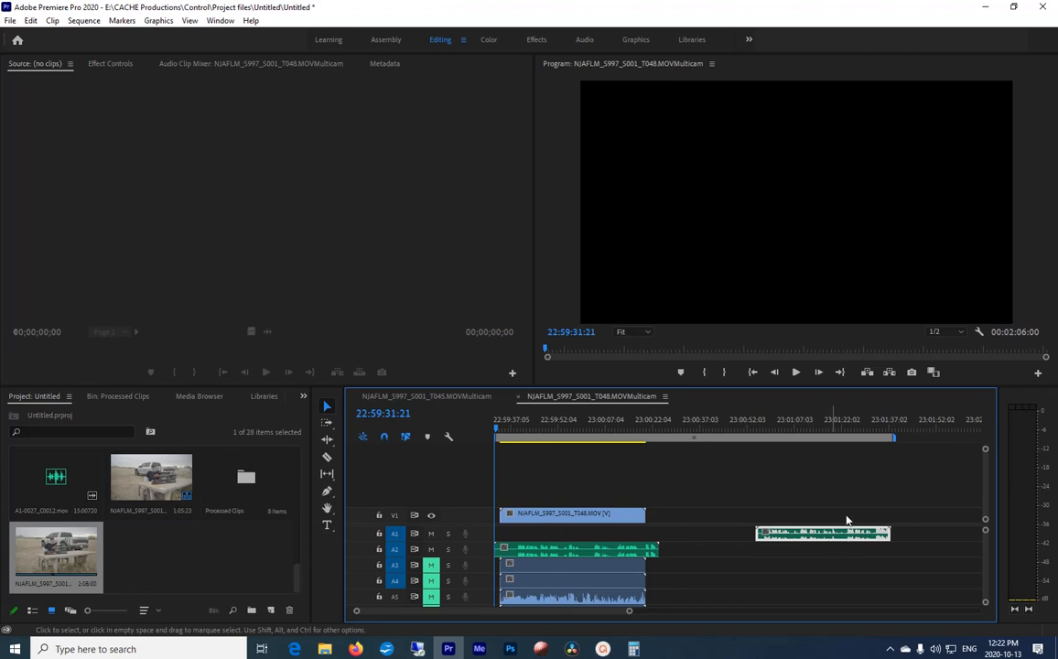
click(517, 430)
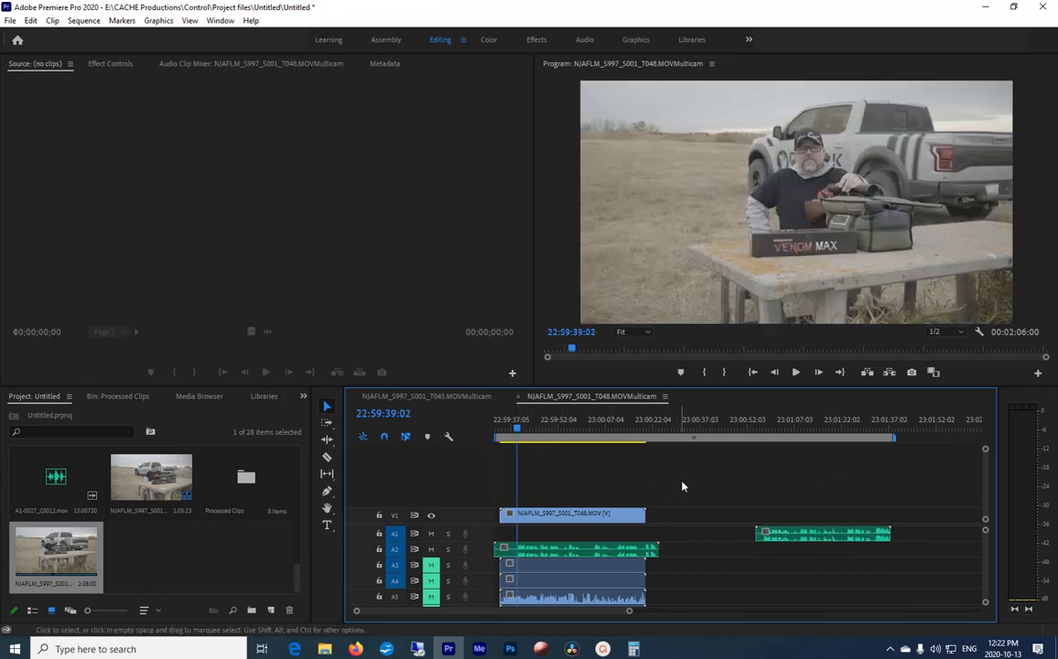
key(space)
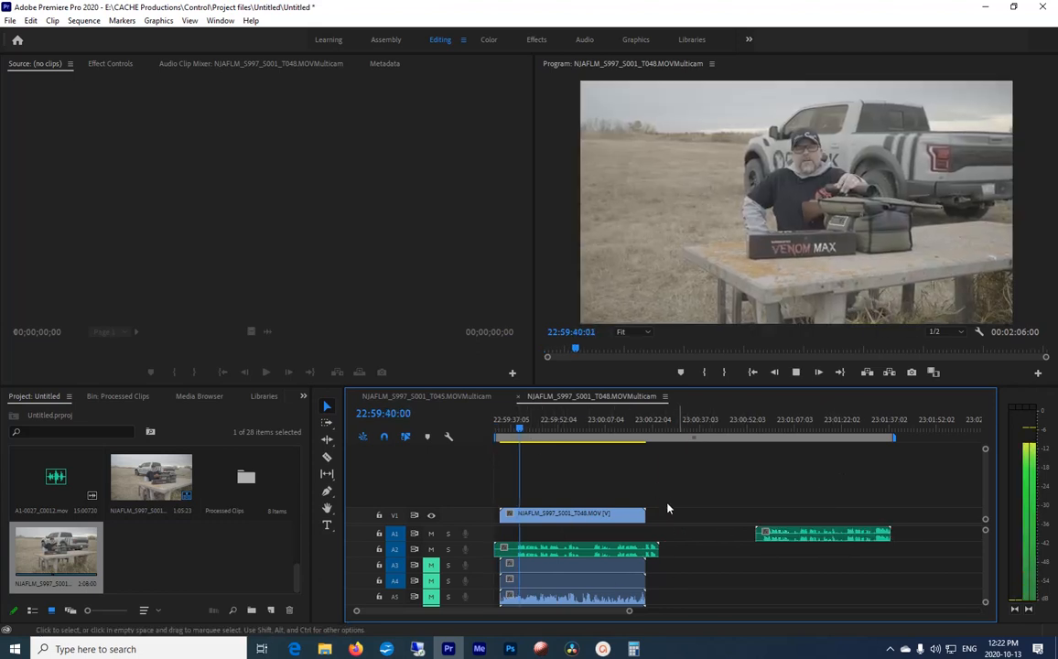
Step: Move the matching recording from A2 up to A1 beneath the video clip and play it back to check the sync
drag(603, 549, 611, 534)
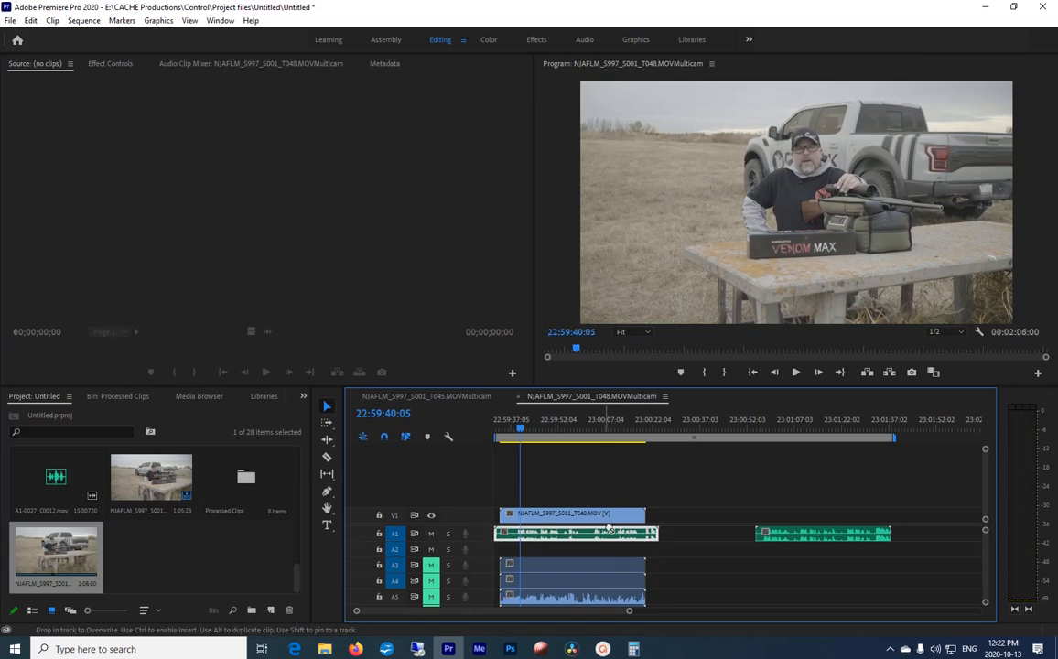
key(space)
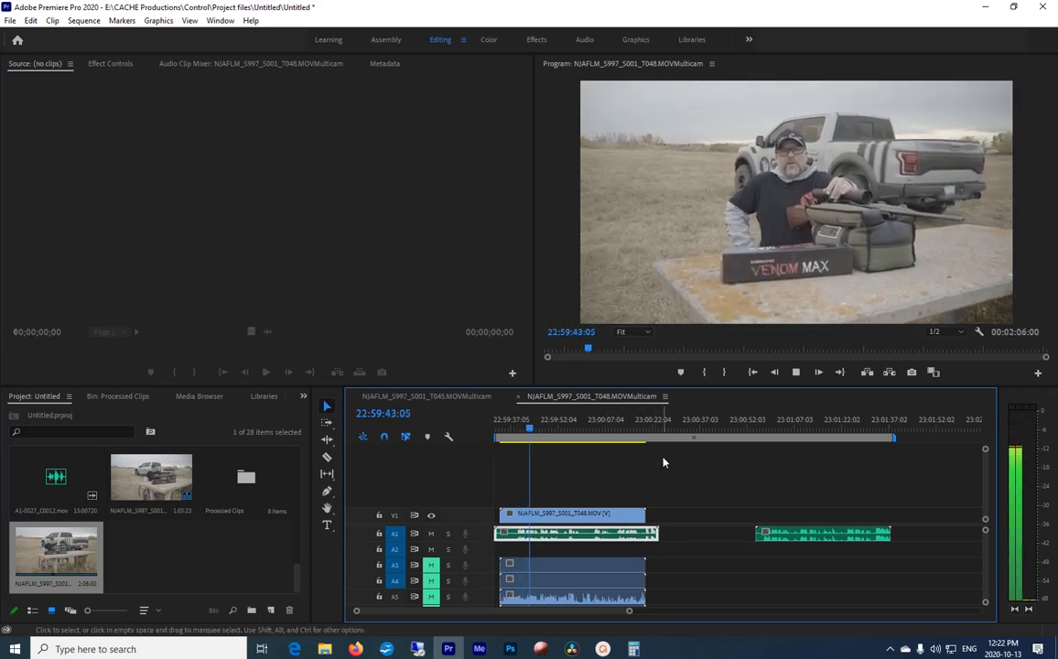
key(space)
Step: Unlink the NJAFLM_S997_S001_T048.MOV clip from its camera audio and delete that audio from A3 and the tracks below
scroll(607, 577, down, 1)
right_click(607, 583)
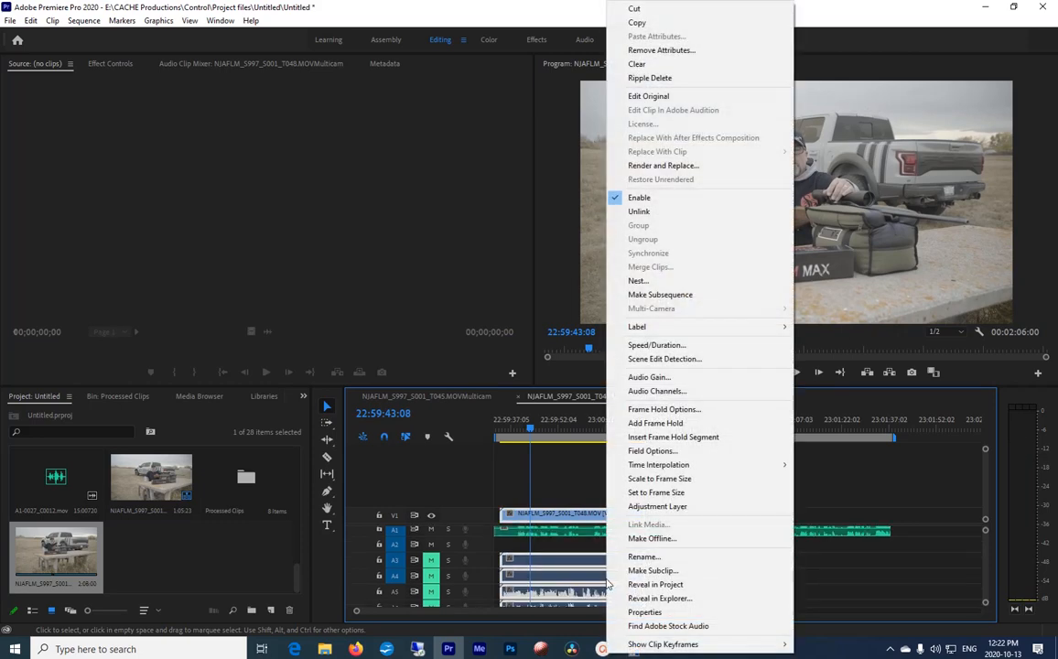
click(641, 210)
drag(666, 550, 595, 613)
key(Delete)
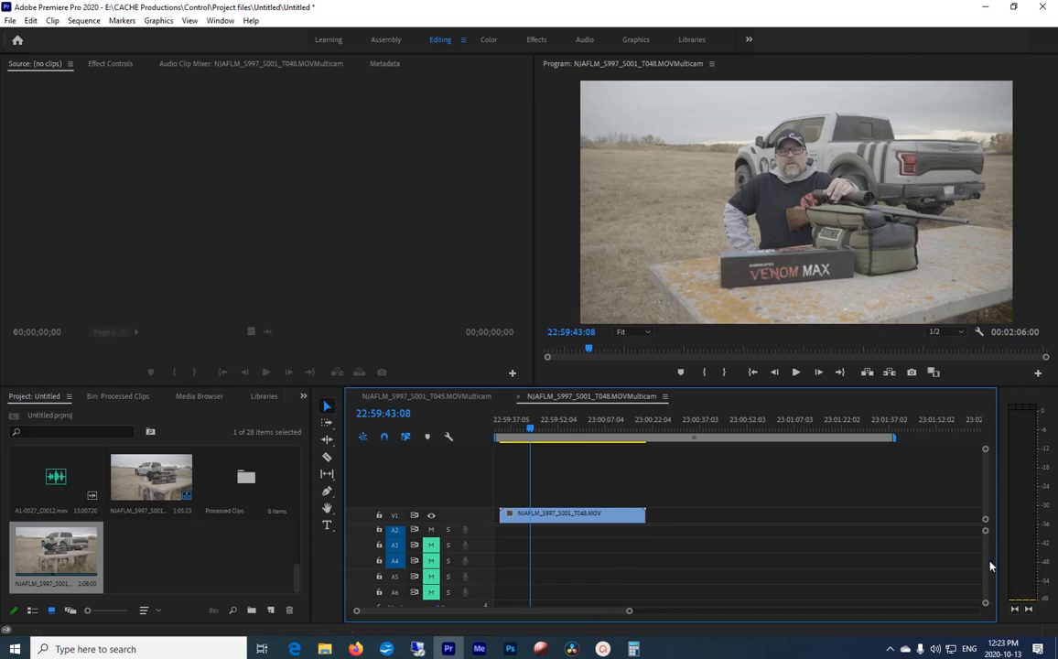
scroll(987, 570, up, 1)
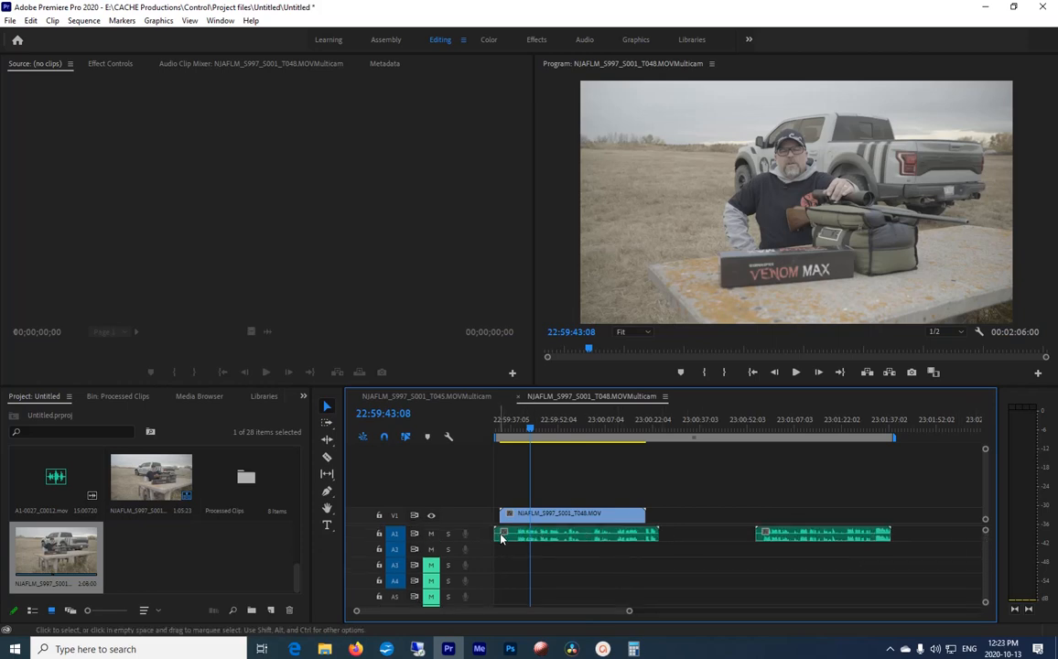
Step: Trim the A1 recording's start and end to the V1 clip and shift both clips to the start of the sequence
drag(496, 535, 501, 535)
drag(656, 533, 576, 519)
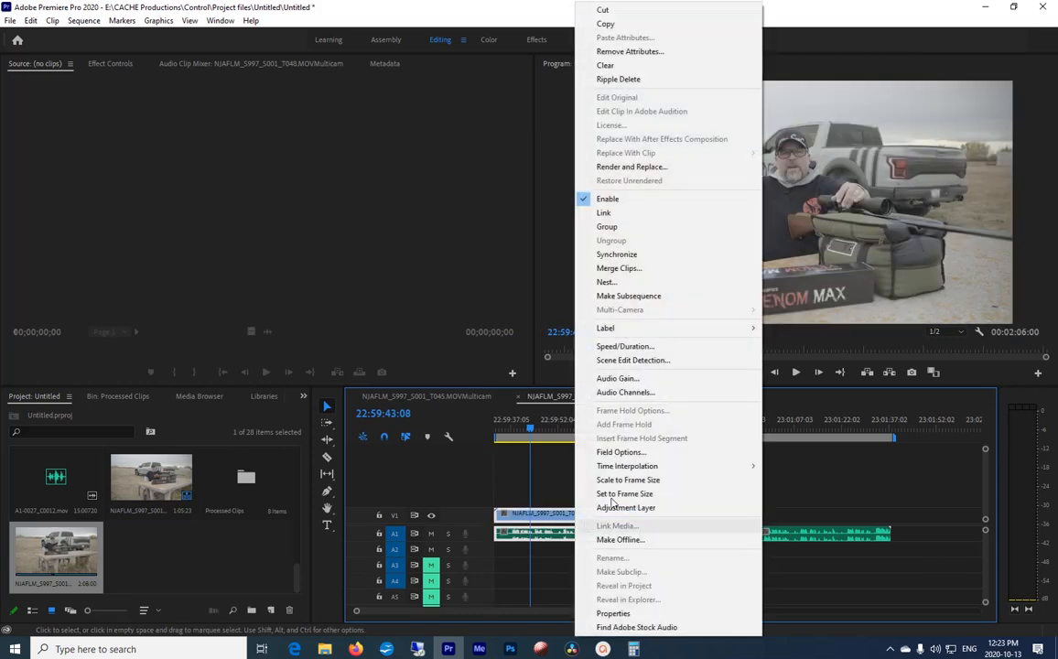
Step: Link the NJAFLM_S997_S001_T048.MOV clip with its A1 recording and play the pair back to check the sync
click(607, 227)
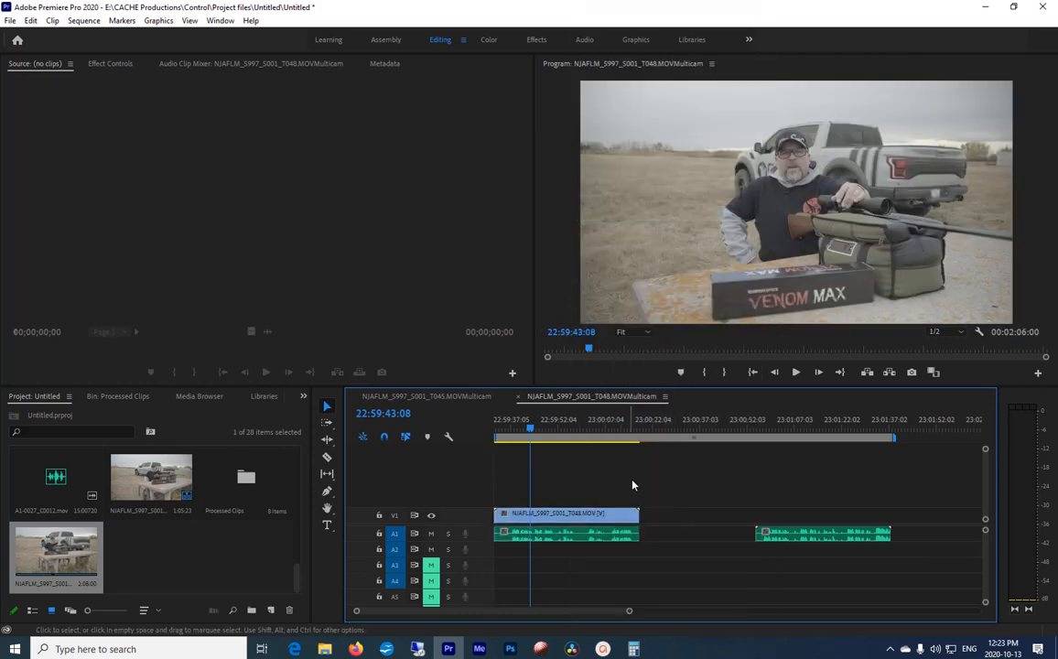
click(622, 540)
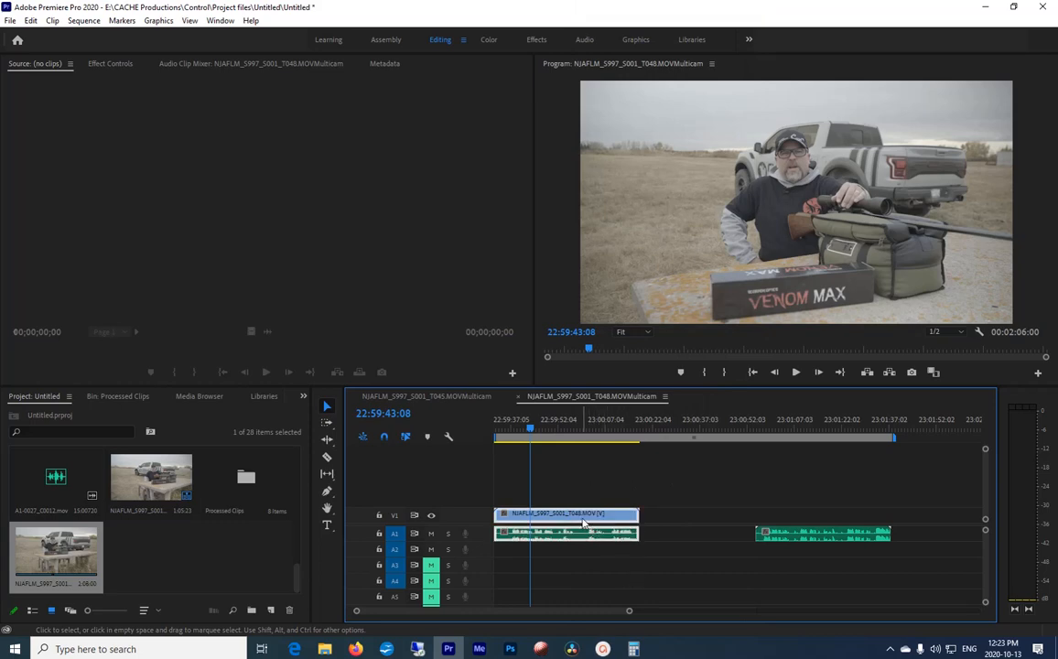
mouse_move(584, 521)
mouse_down()
mouse_move(622, 519)
mouse_move(591, 514)
mouse_up()
key(space)
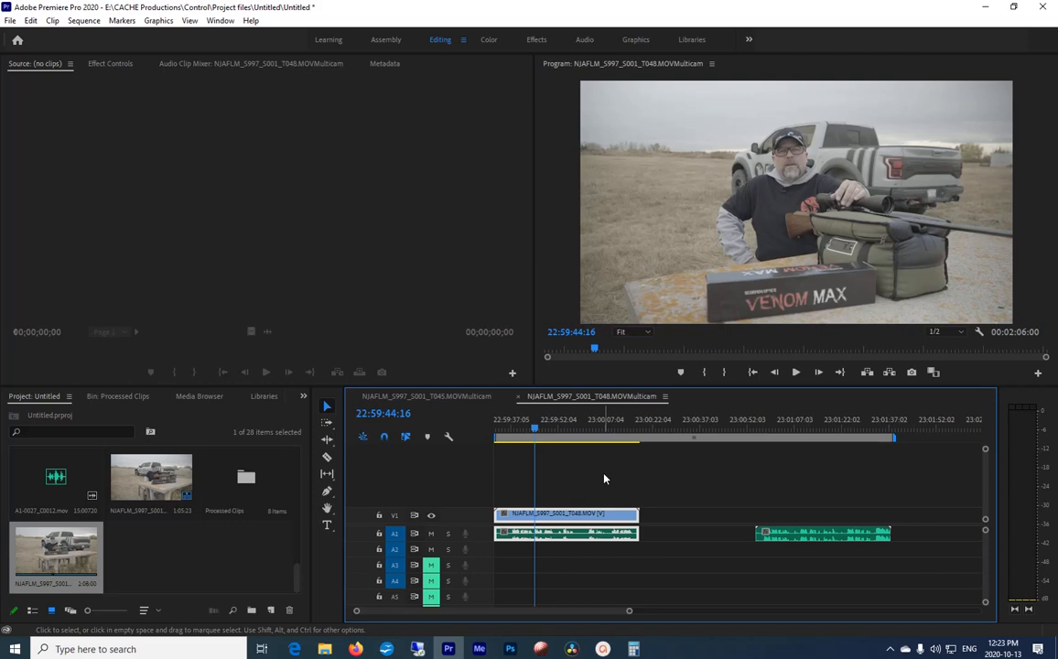
click(891, 649)
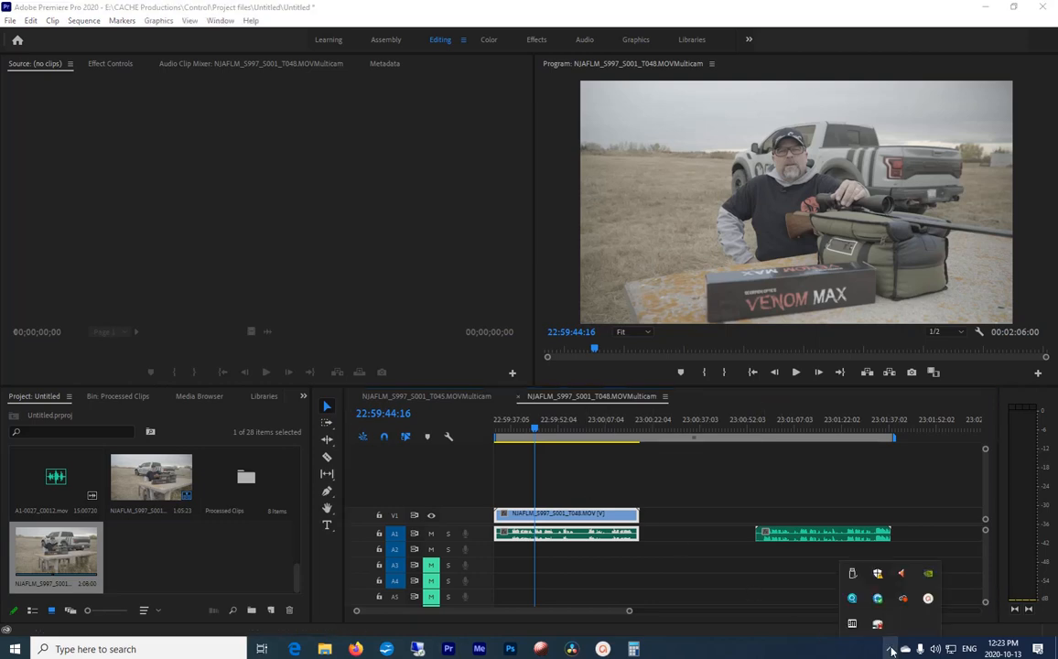